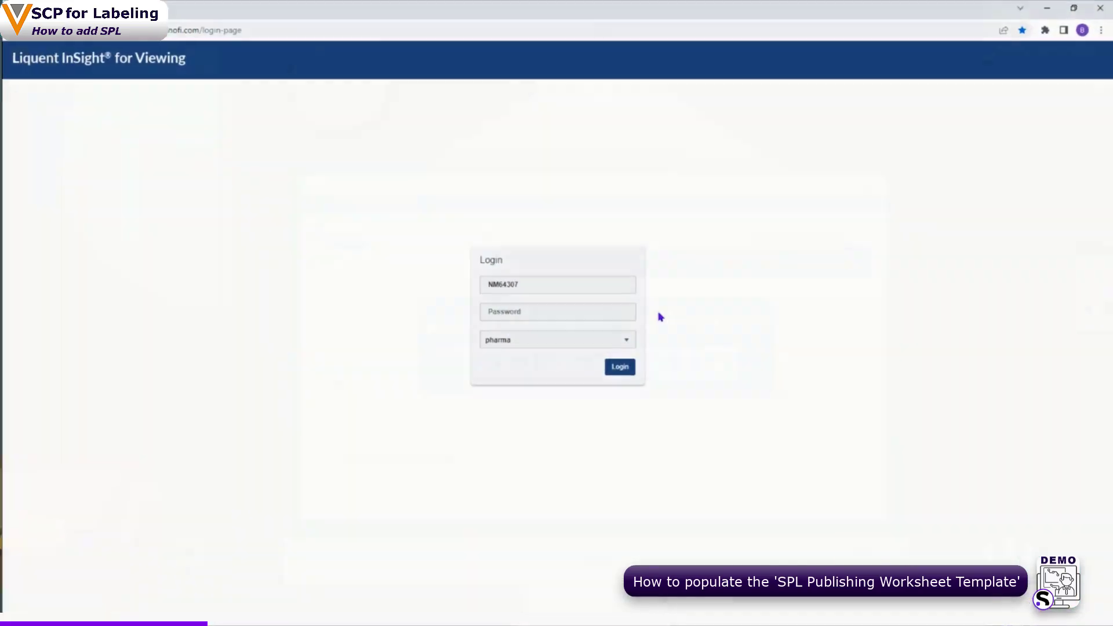
# Step: Enter the account password and log in to the pharma repository
pyautogui.click(624, 313)
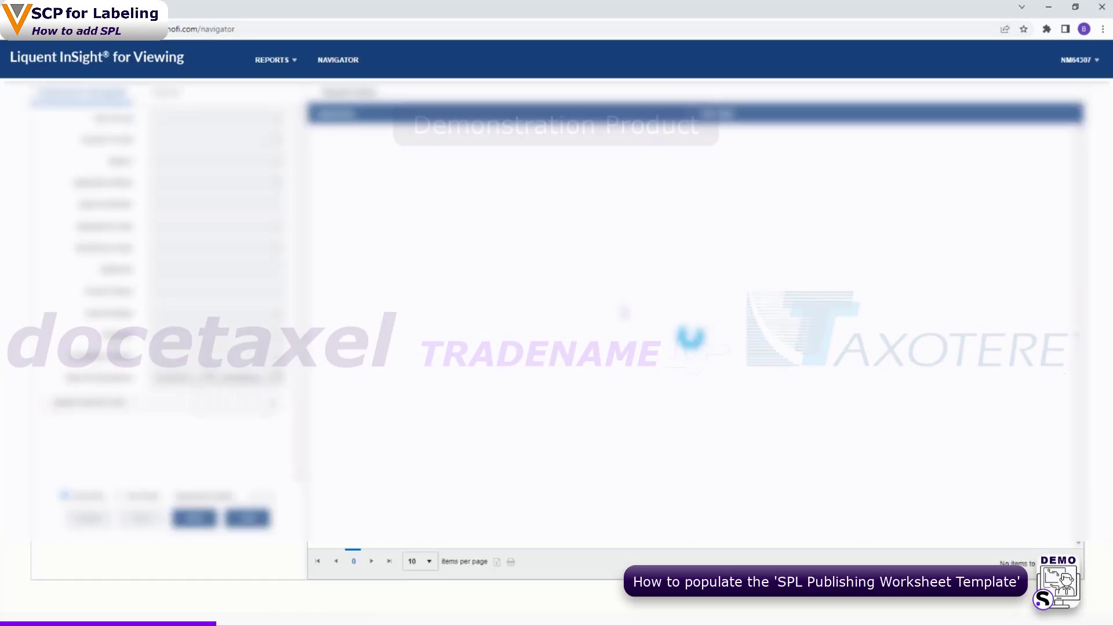
# Step: Search the submission navigator for agency number 020449 and open the matching application
pyautogui.click(148, 216)
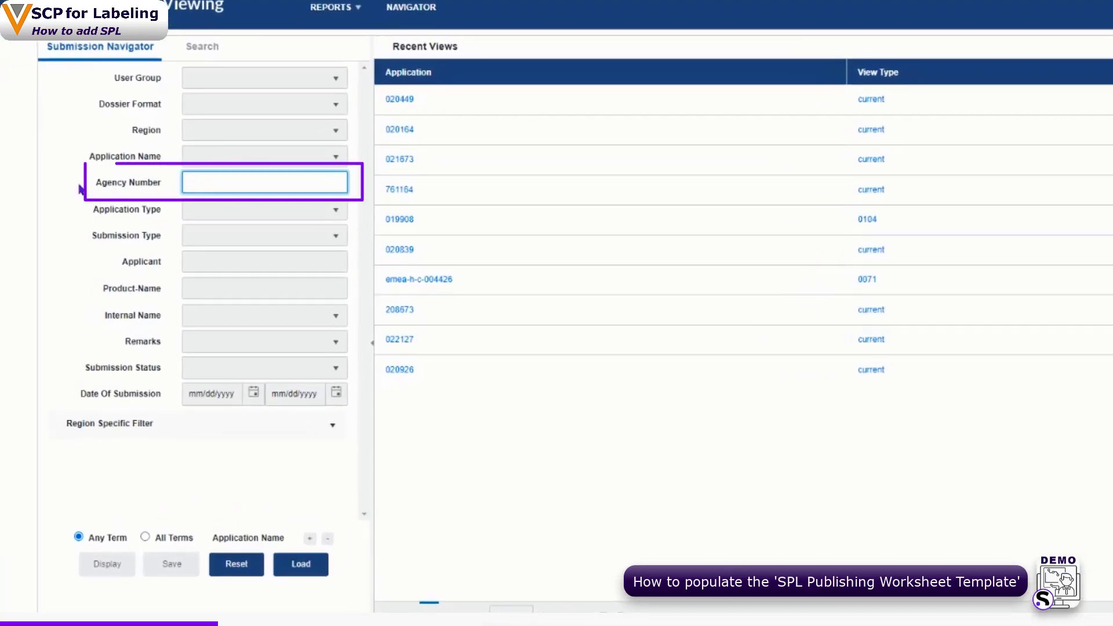
pyautogui.write('020449')
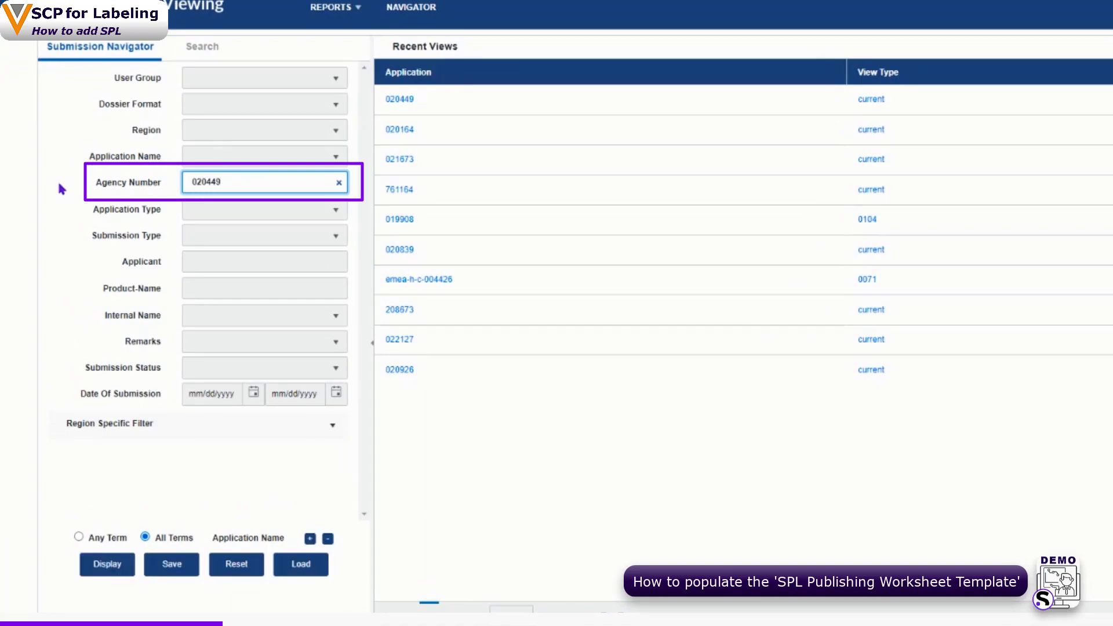
pyautogui.click(106, 579)
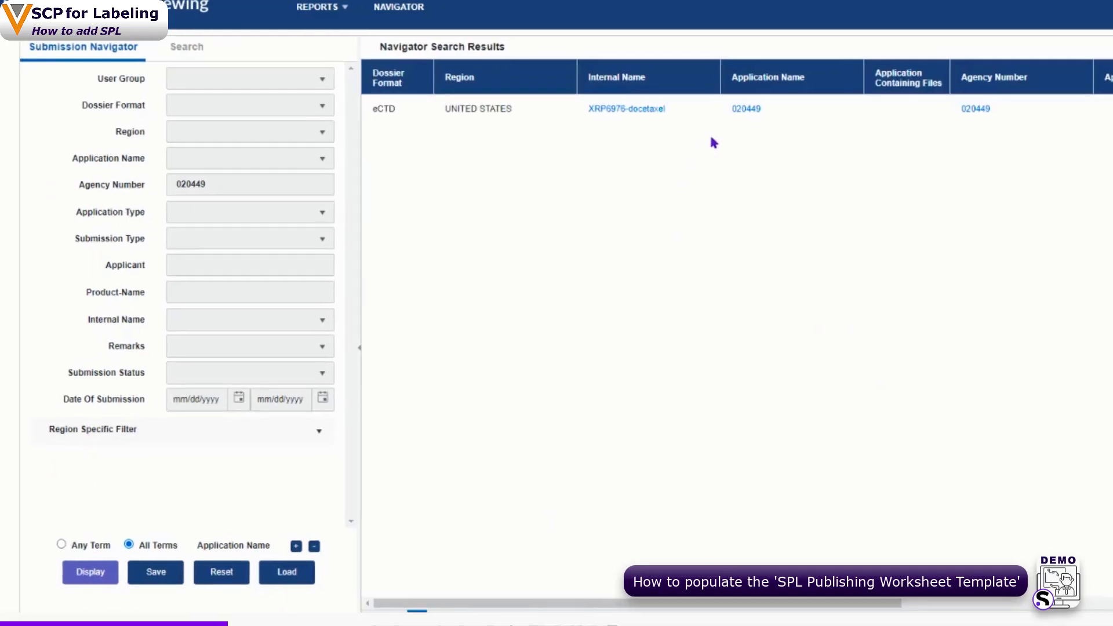
pyautogui.click(746, 112)
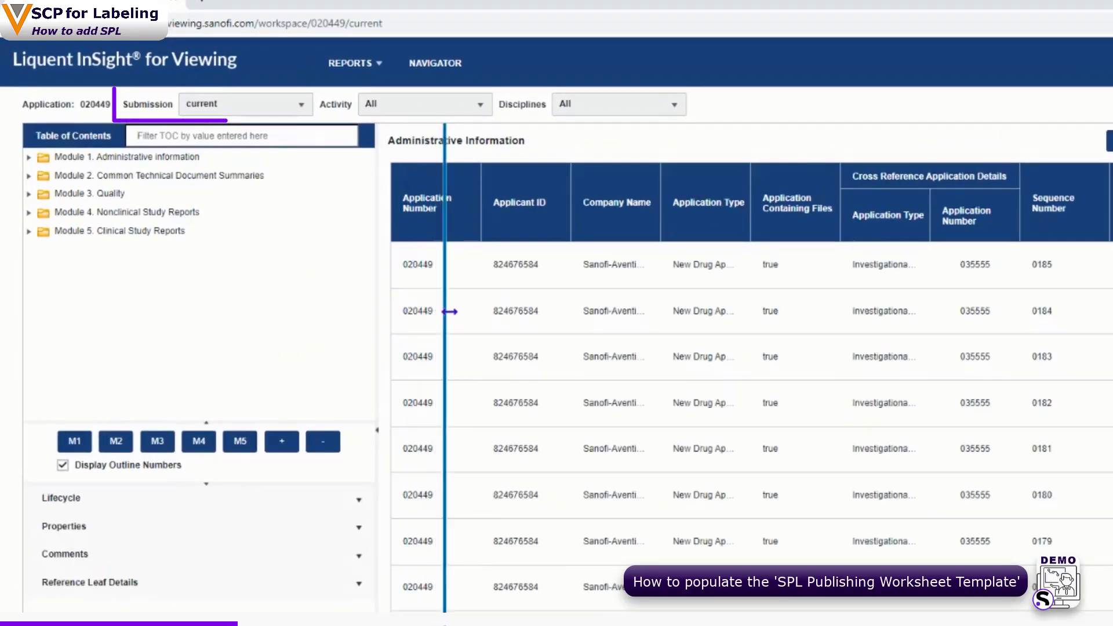
# Step: Enlarge the table of contents area and expand Module 1 and 1.14 Labeling down to the contents of 1.14.1 Draft labeling
pyautogui.moveTo(450, 311); pyautogui.dragTo(474, 314)
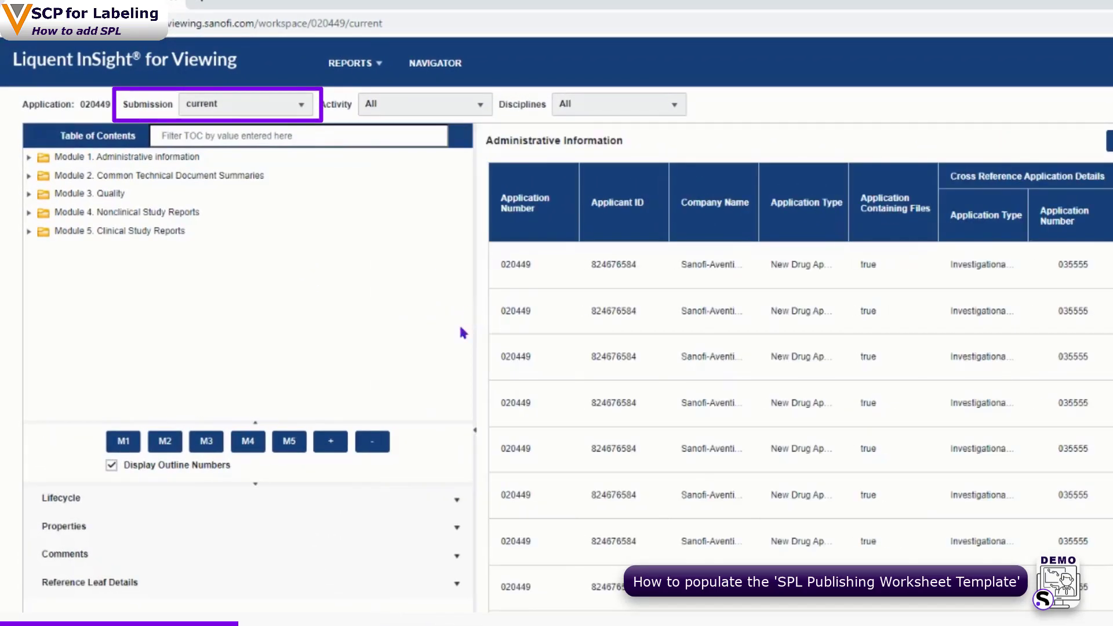
pyautogui.click(253, 485)
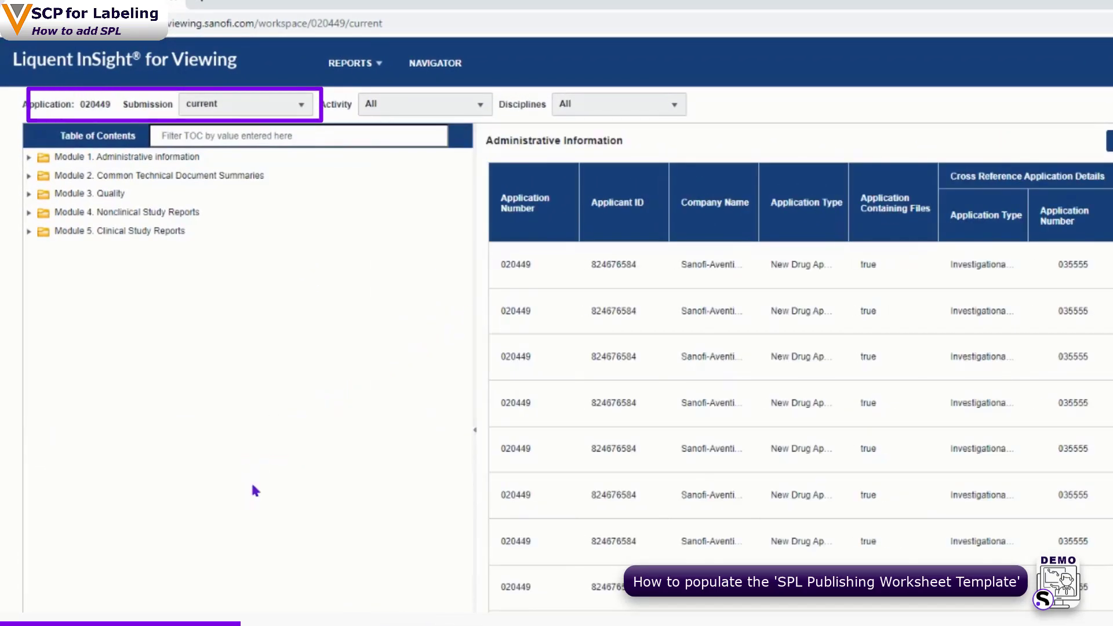
pyautogui.click(29, 158)
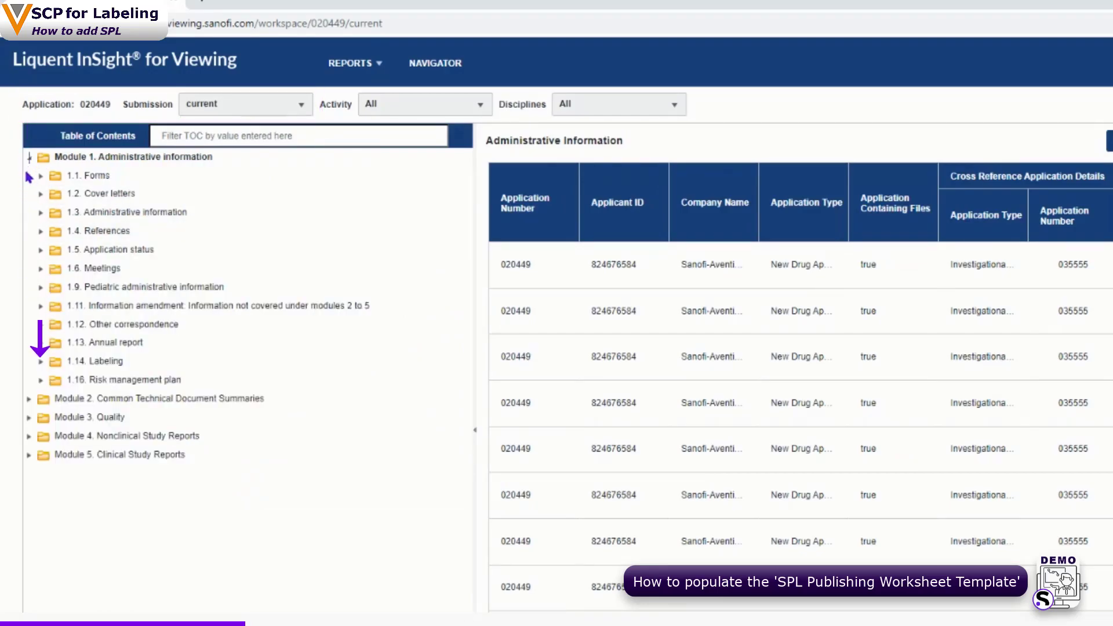
pyautogui.click(40, 361)
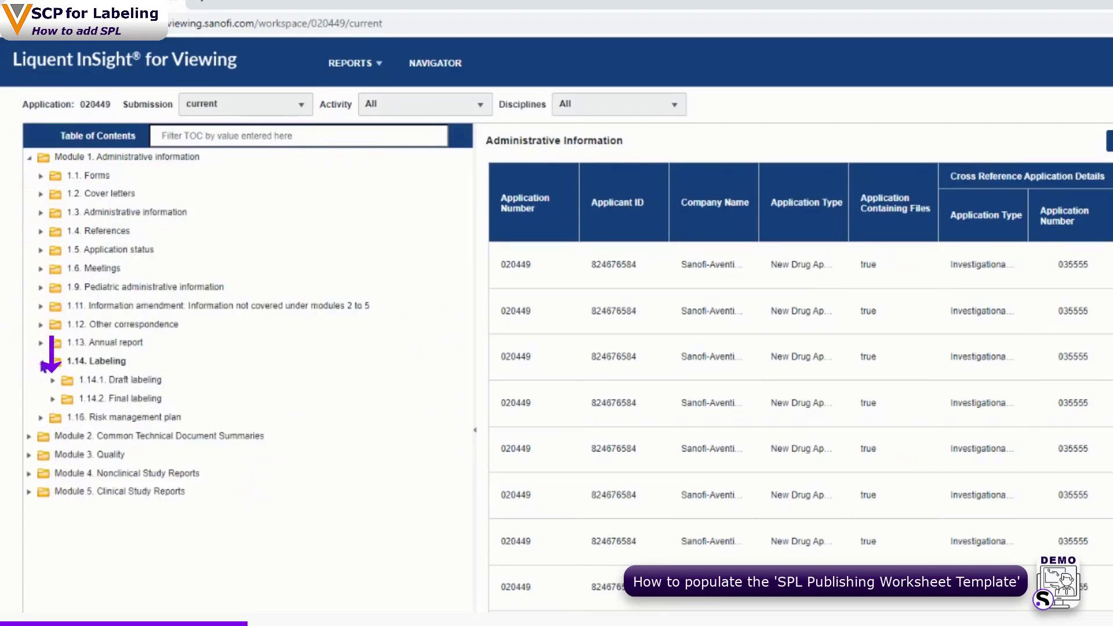
pyautogui.click(52, 381)
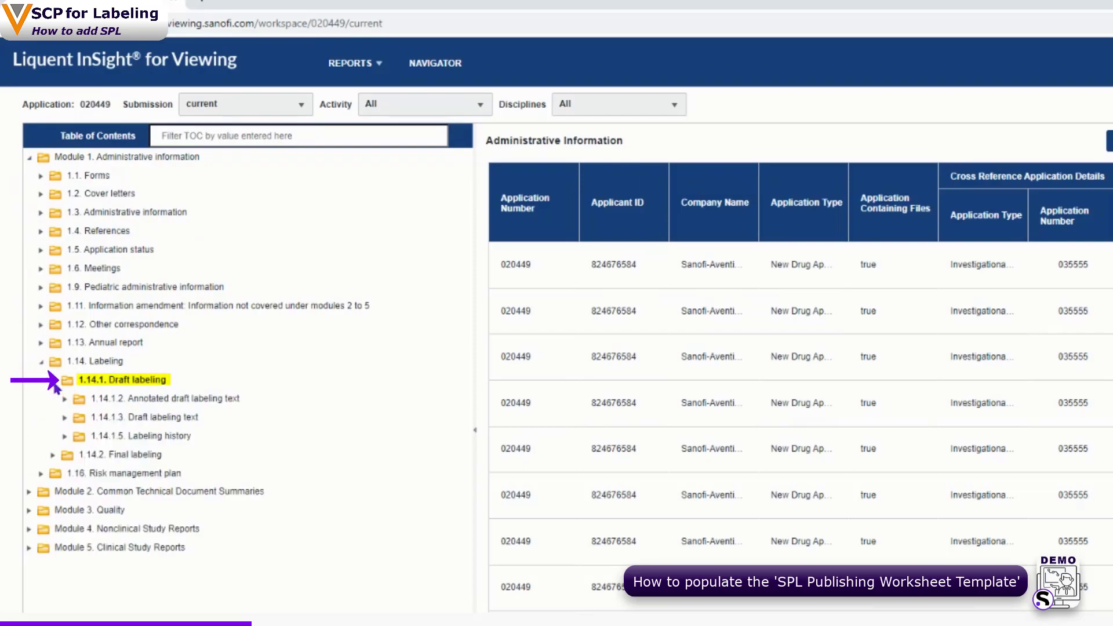
pyautogui.click(52, 381)
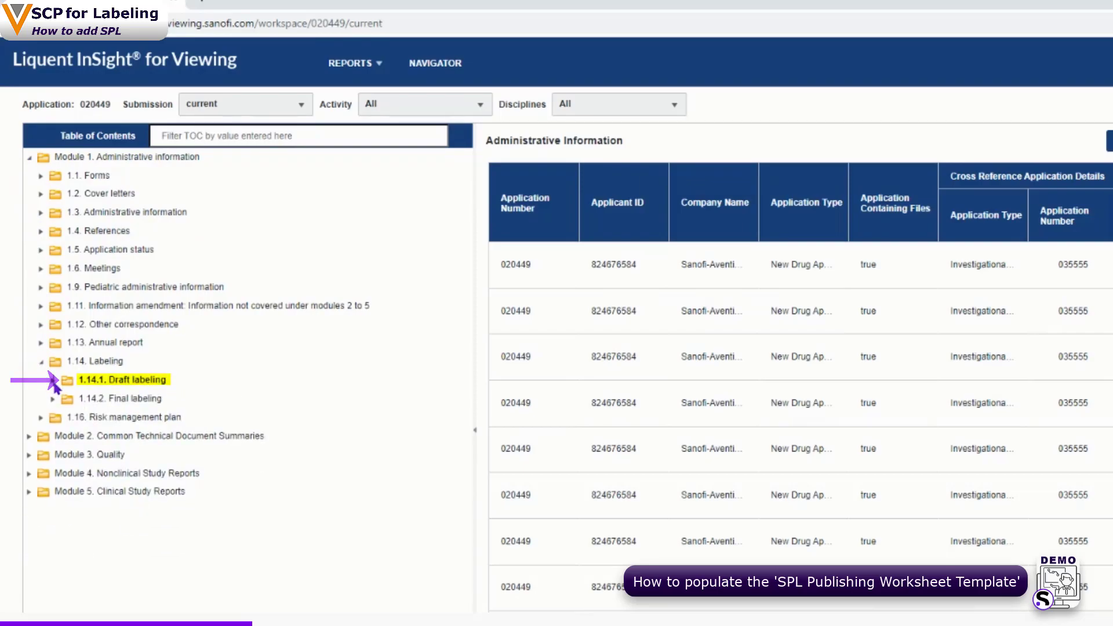
pyautogui.click(122, 383)
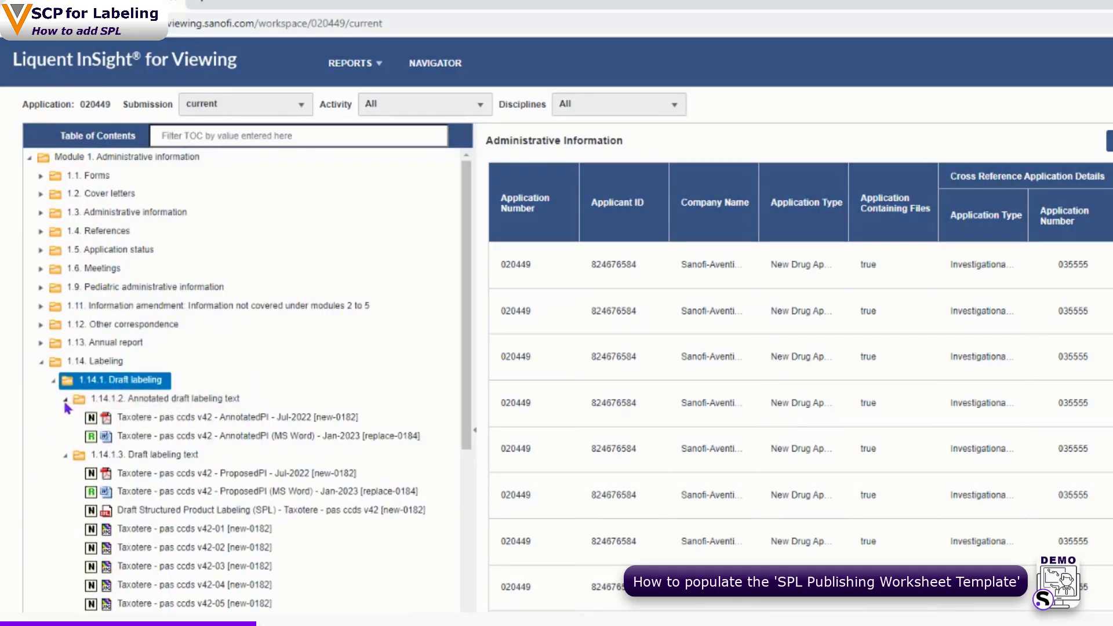
# Step: Collapse the 1.14.1.2 Annotated draft labeling text and 1.14.1.5 Labeling history folders, leaving 1.14.1.3 expanded
pyautogui.click(65, 399)
pyautogui.scroll(-4, 63, 520)
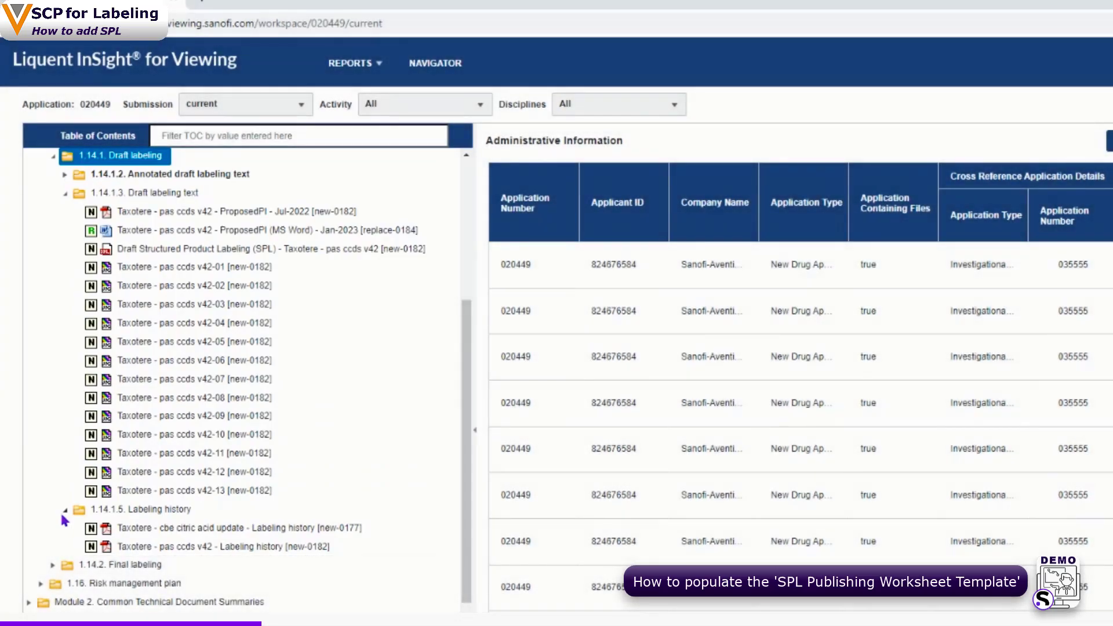
pyautogui.click(64, 510)
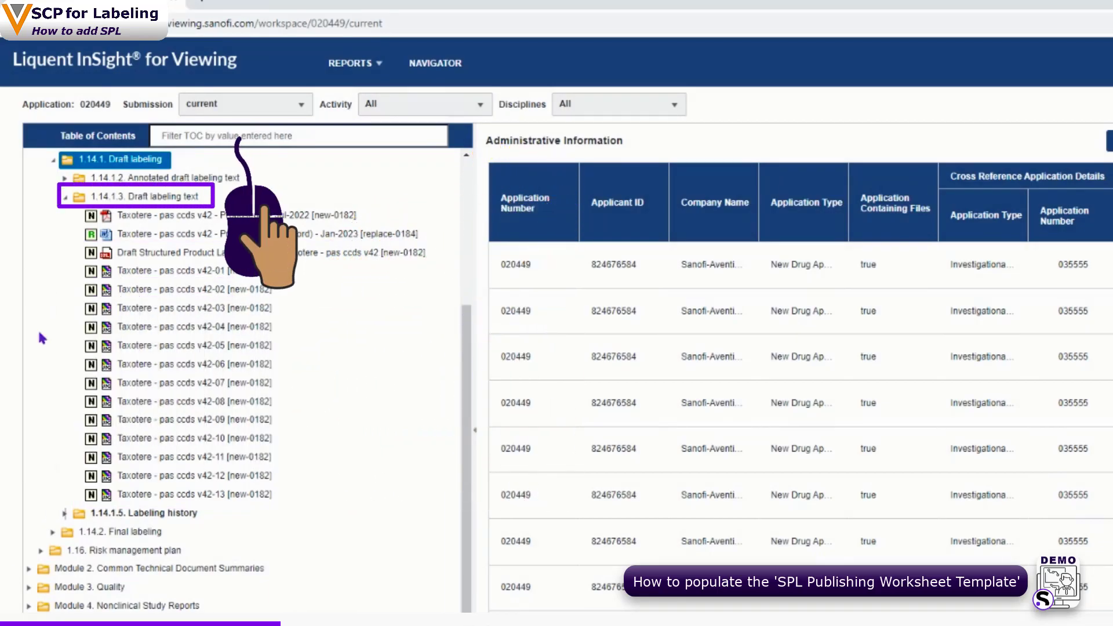
# Step: Print the table of contents of the 1.14.1.3 Draft labeling text folder with file names included
pyautogui.rightClick(79, 201)
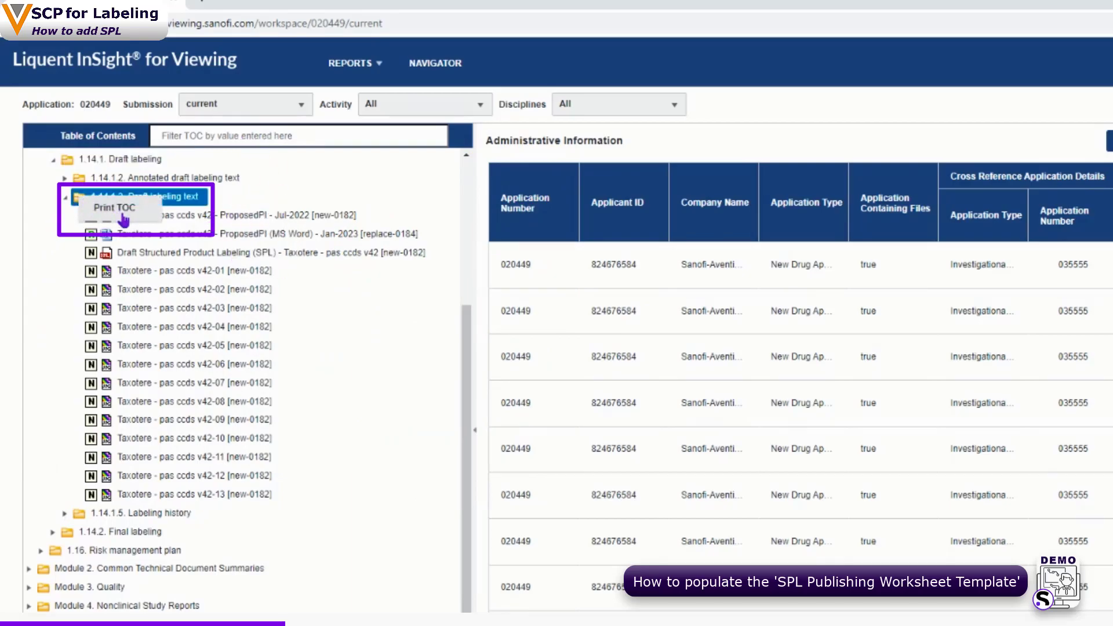
pyautogui.click(122, 212)
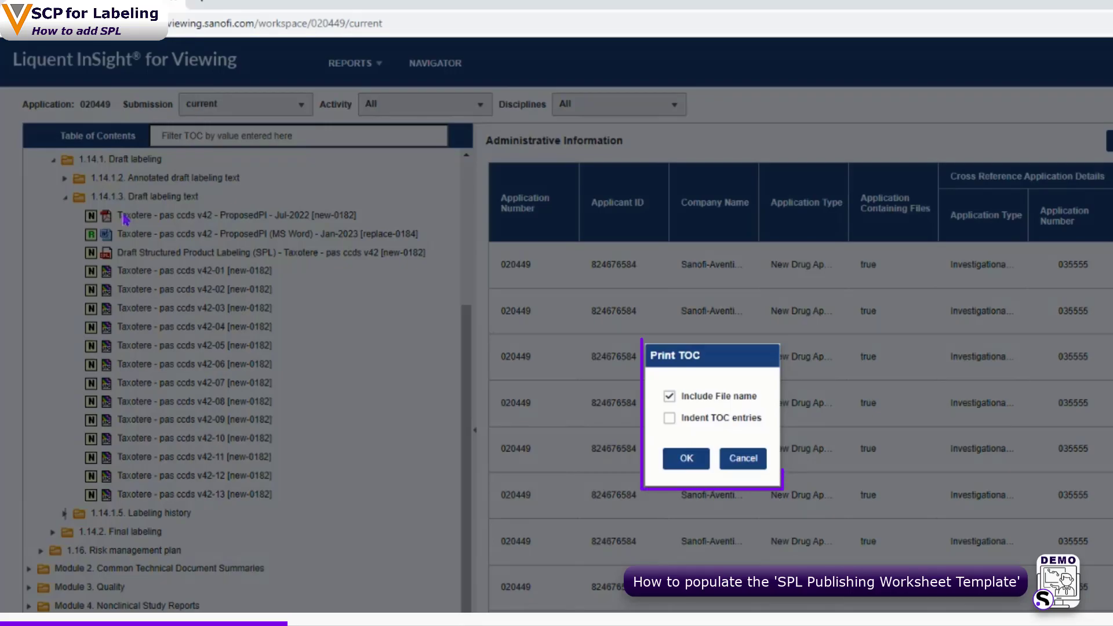
pyautogui.click(671, 464)
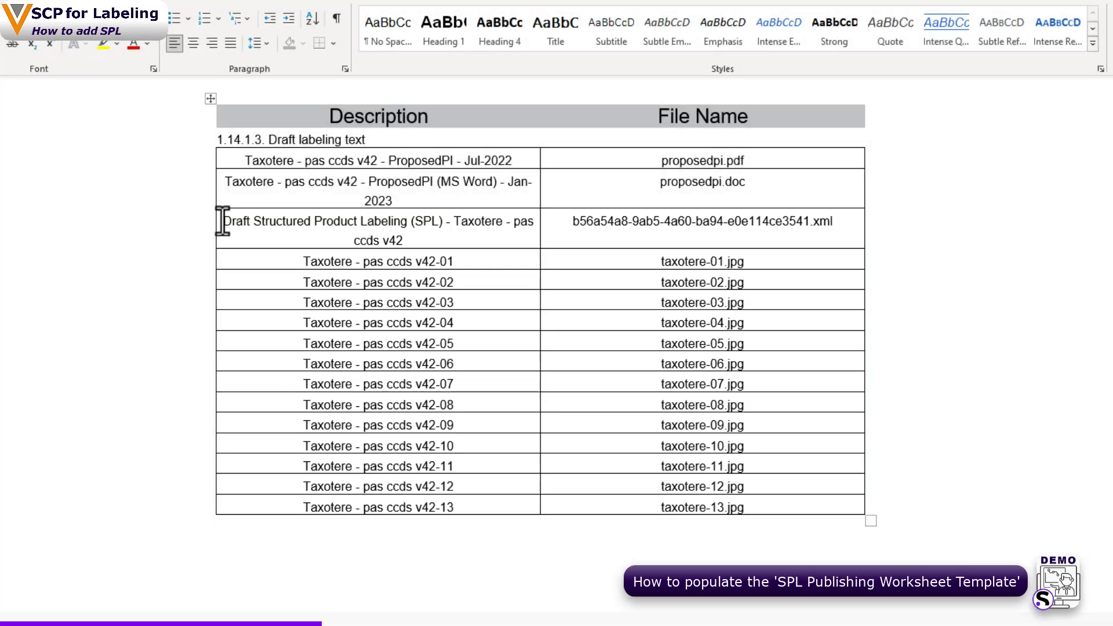
# Step: In the Word table of contents, copy the rows from the Draft Structured Product Labeling (SPL) entry through taxotere-13.jpg
pyautogui.moveTo(222, 221); pyautogui.dragTo(775, 520)
pyautogui.hotkey('ctrl', 'c')
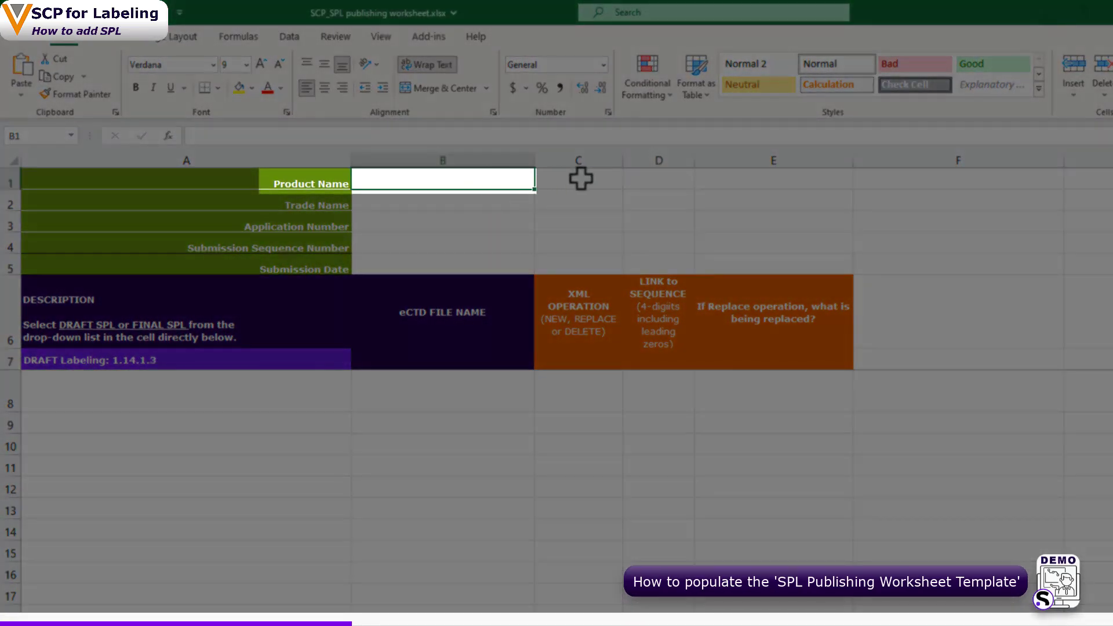
# Step: In the Excel SPL publishing worksheet, enter docetaxel as the product name and Taxotere as the trade name
pyautogui.write('doce')
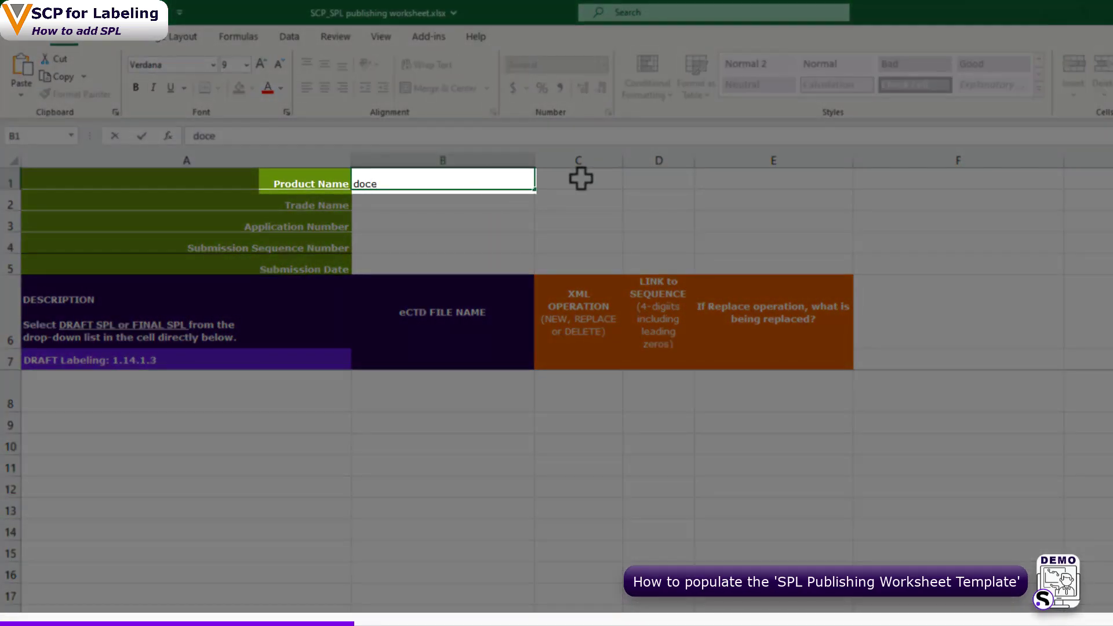
pyautogui.write('taxel')
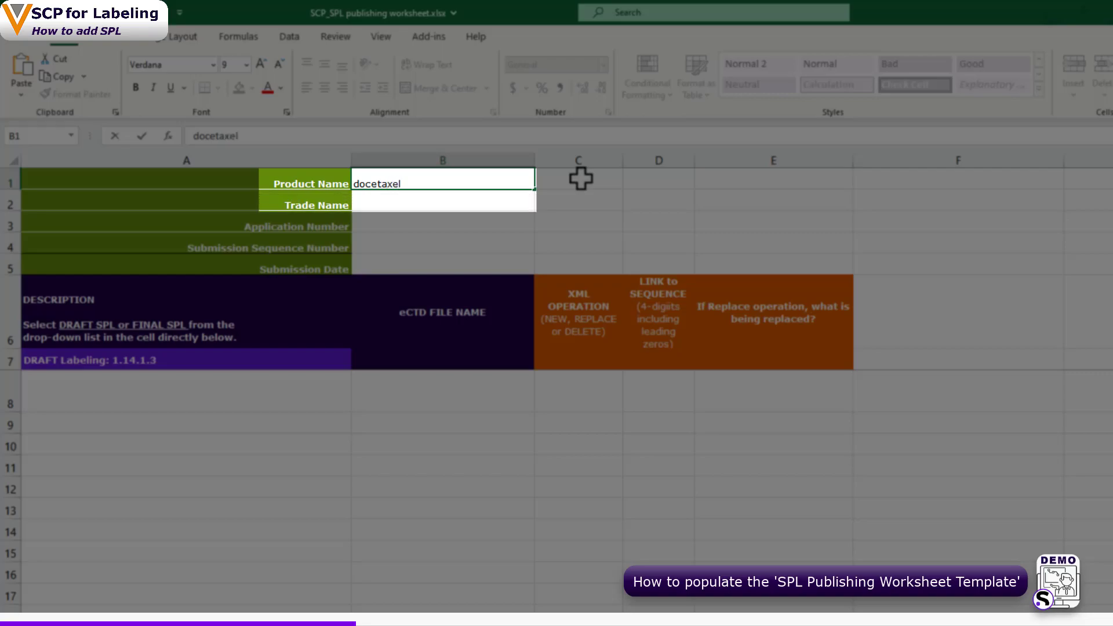
pyautogui.press('Return')
pyautogui.write('Ta')
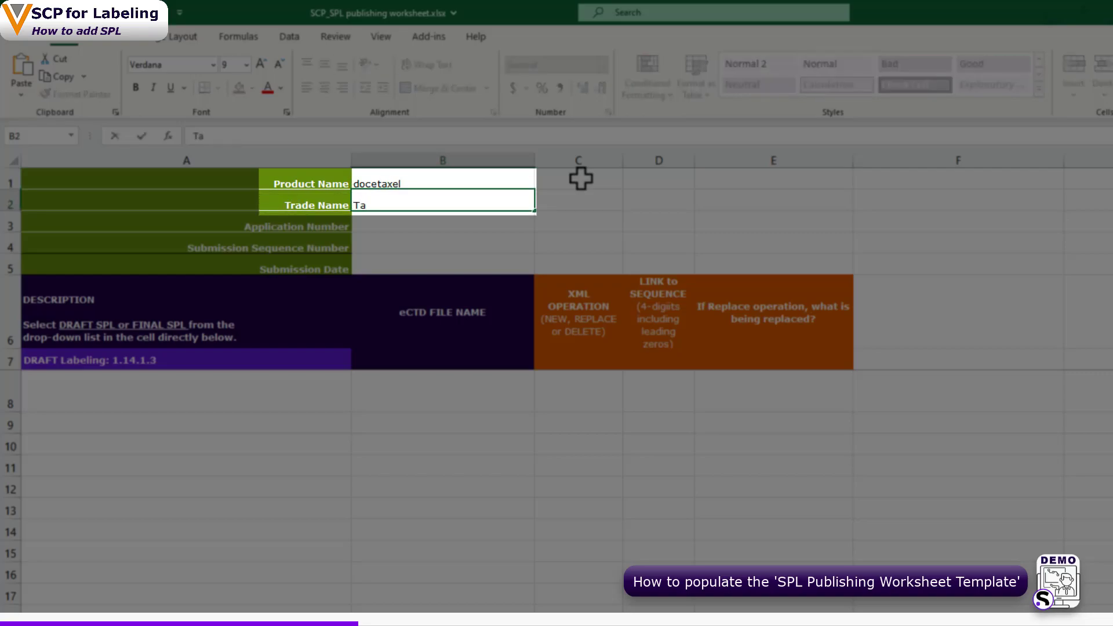
pyautogui.write('xotere')
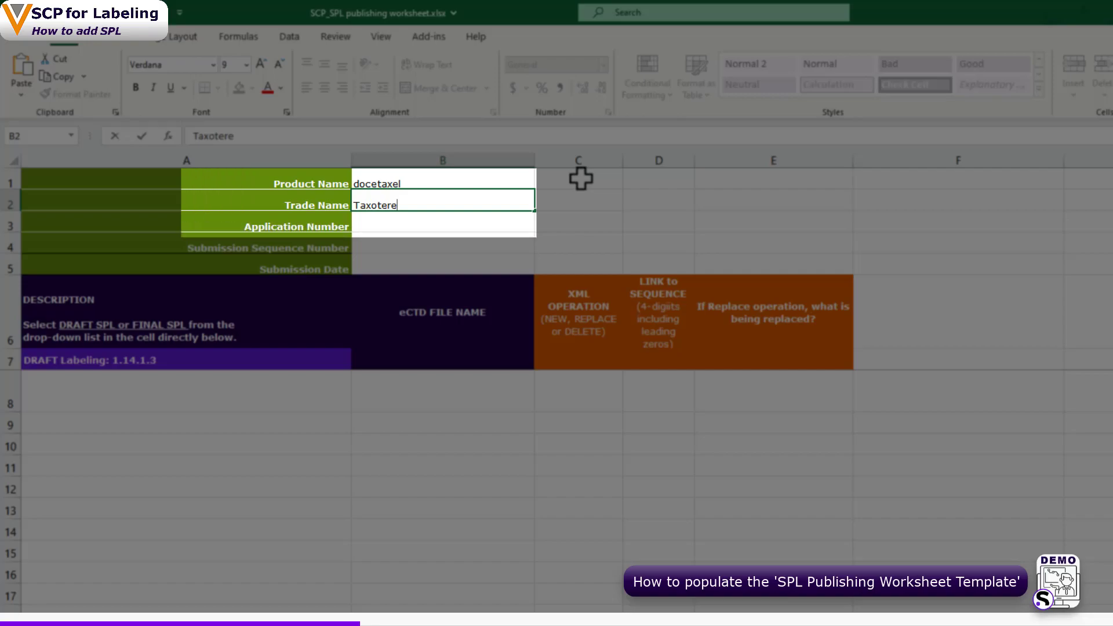
pyautogui.press('Return')
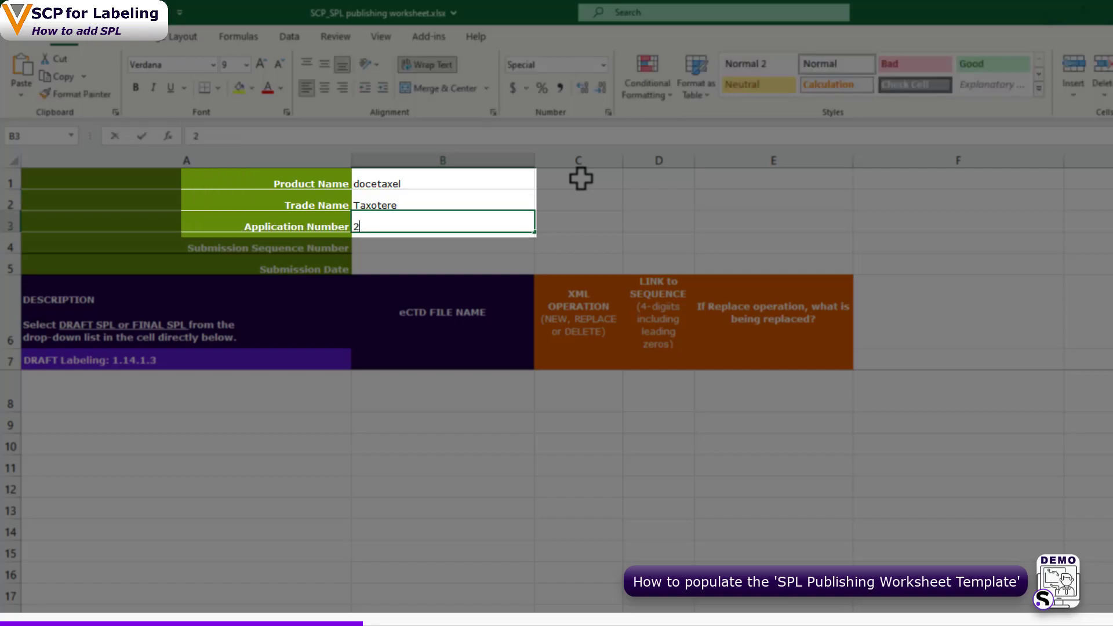
# Step: Fill in application number 020449, submission sequence number 0186 and submission date 28-Feb-2023
pyautogui.write('20449')
pyautogui.press('Return')
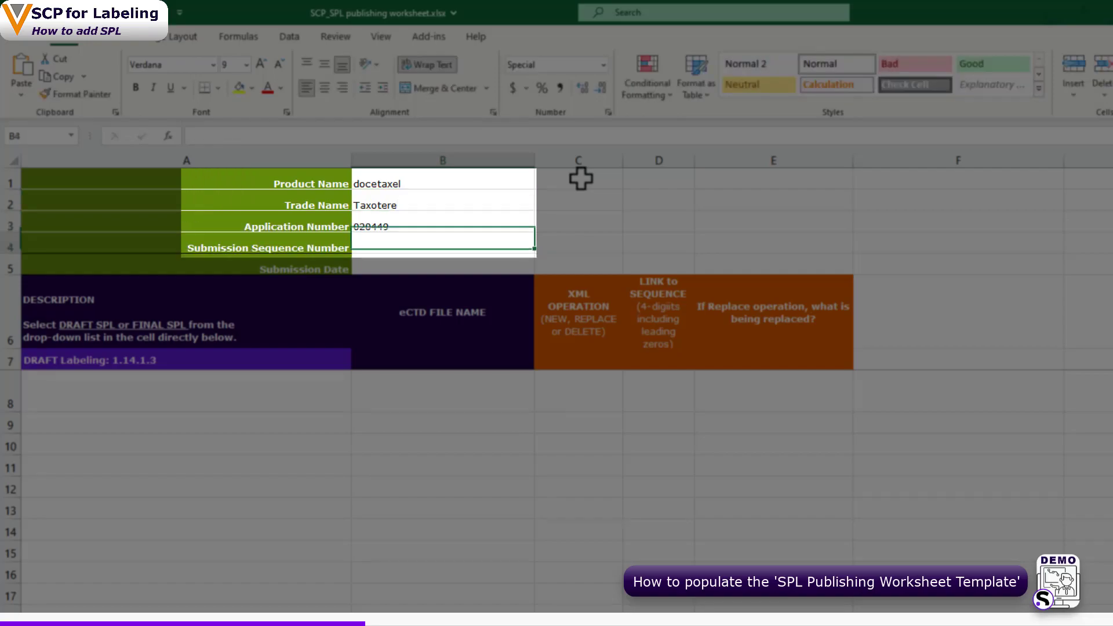
pyautogui.write('0186')
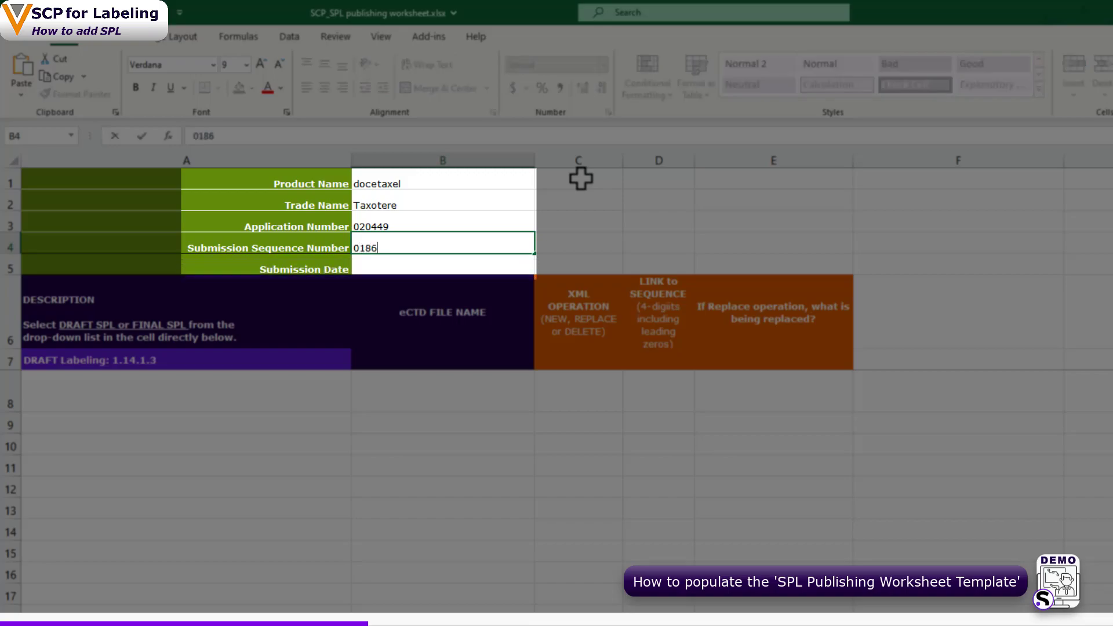
pyautogui.press('Return')
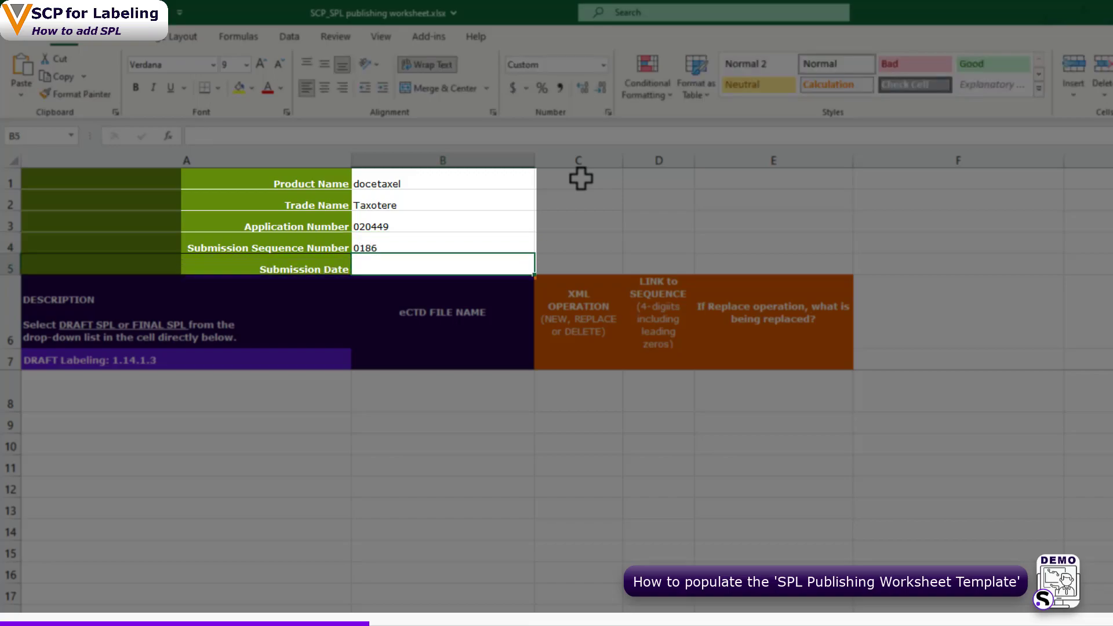
pyautogui.write('2')
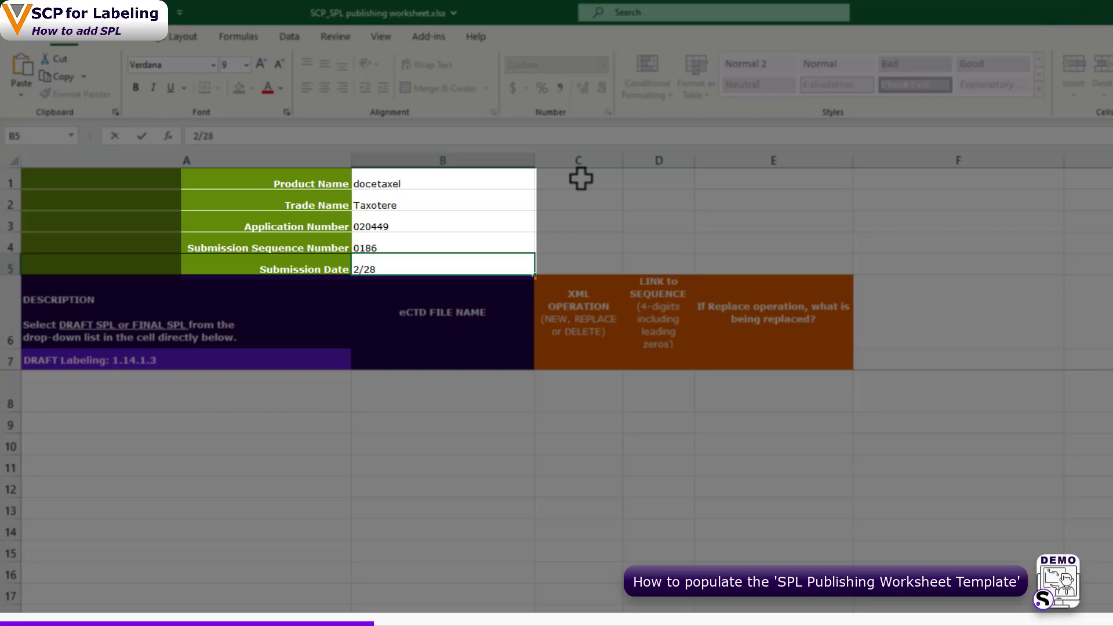
pyautogui.write('/28')
pyautogui.press('Return')
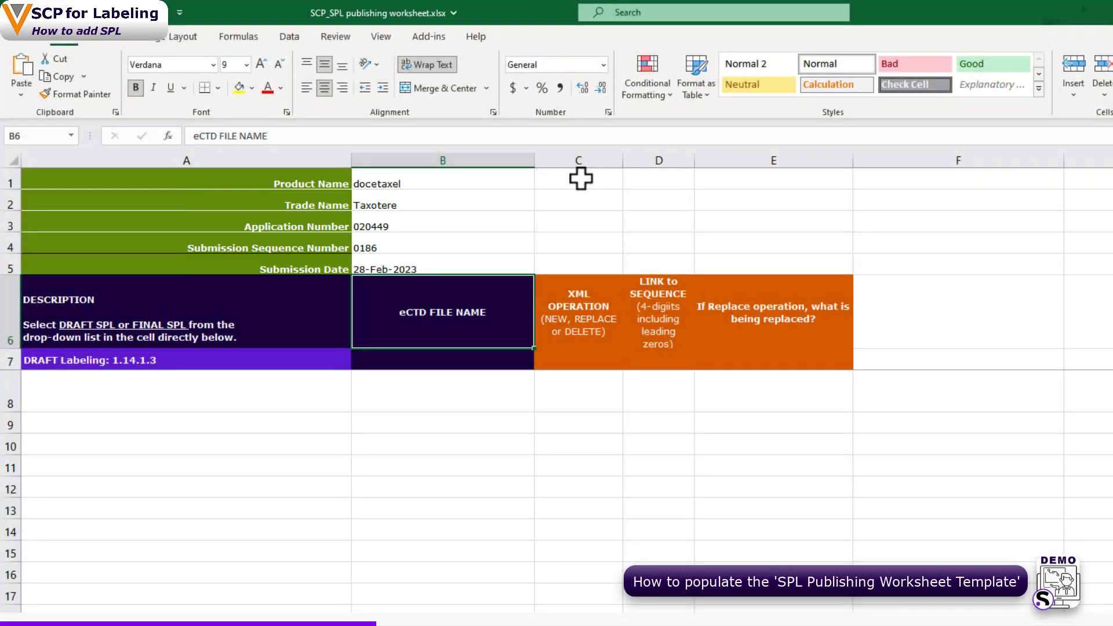
pyautogui.click(23, 41)
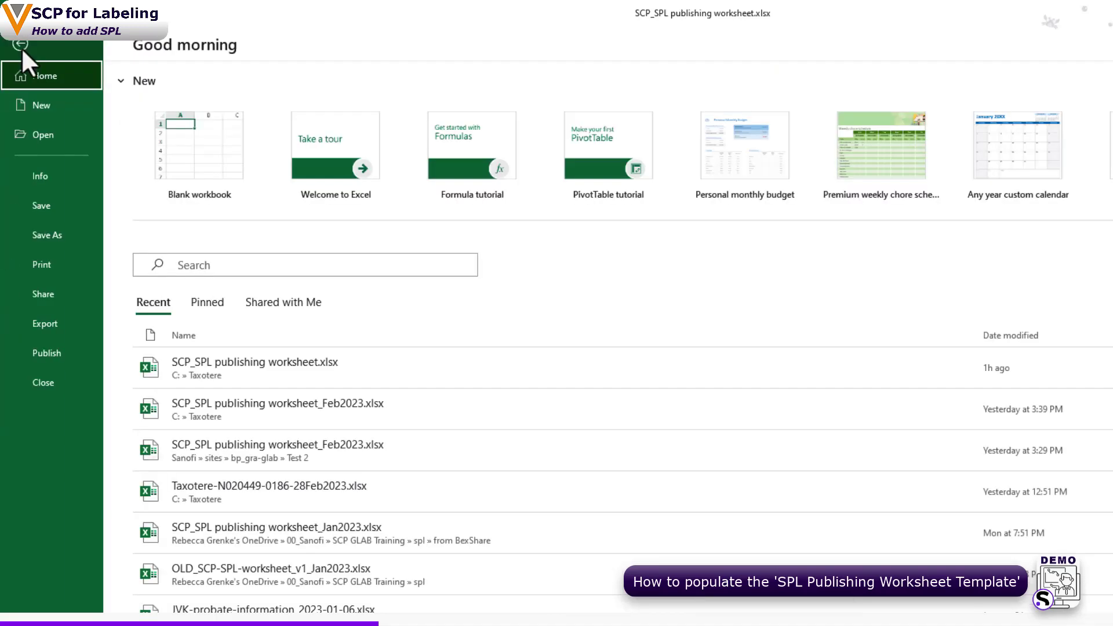
pyautogui.click(54, 235)
pyautogui.click(197, 352)
pyautogui.click(267, 295)
pyautogui.press('Home')
pyautogui.write('Taxotere-')
pyautogui.write('N020449-01')
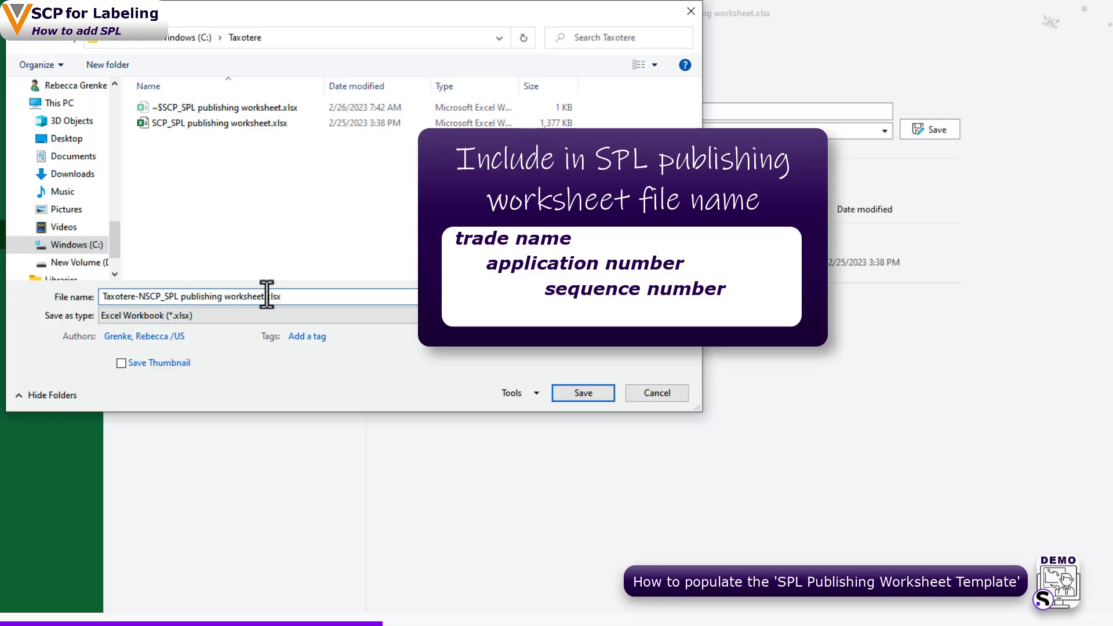
pyautogui.write('86-')
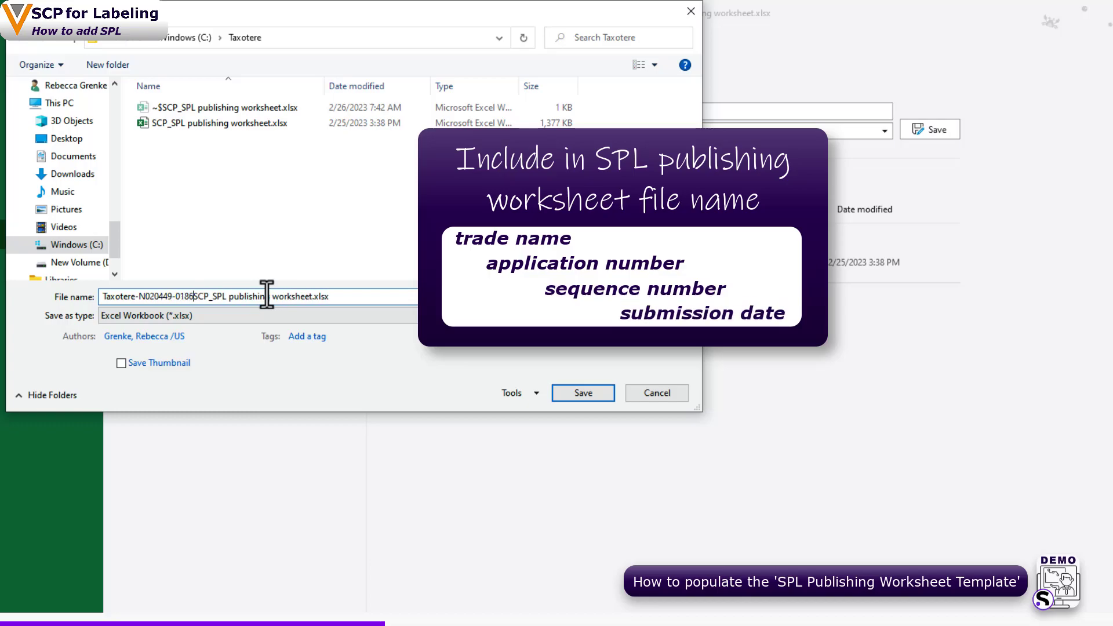
pyautogui.write('28Feb2')
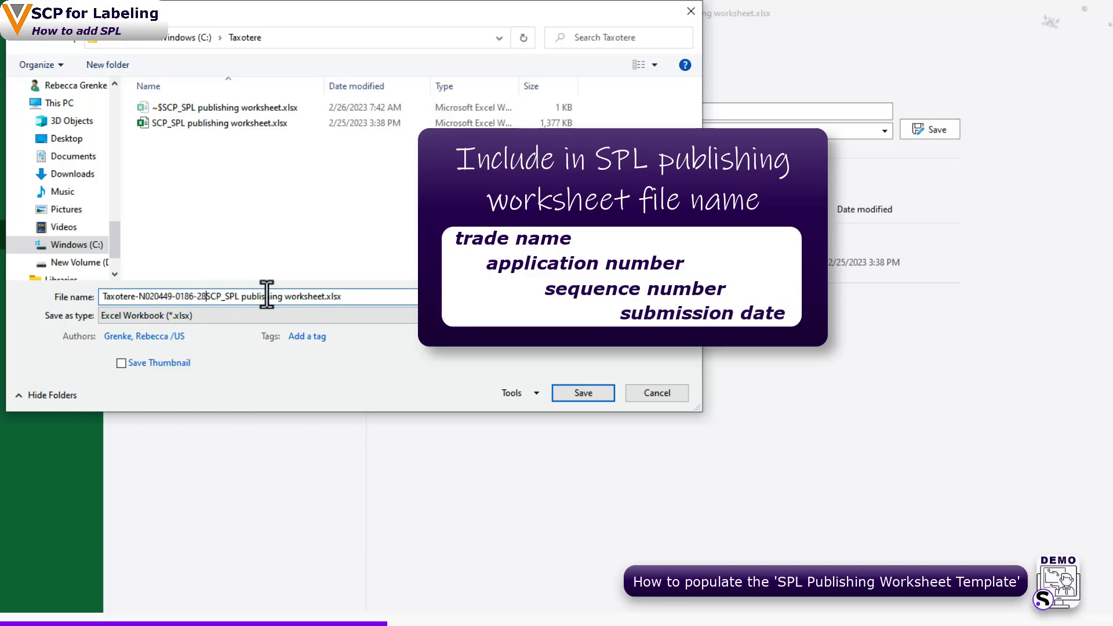
pyautogui.write('023_')
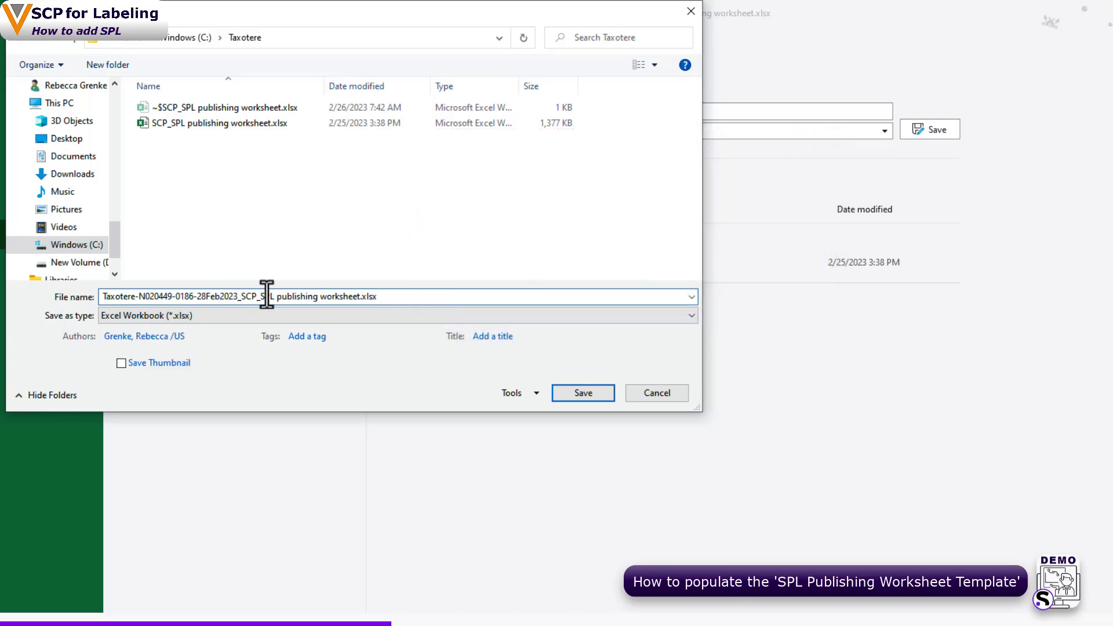
pyautogui.click(576, 395)
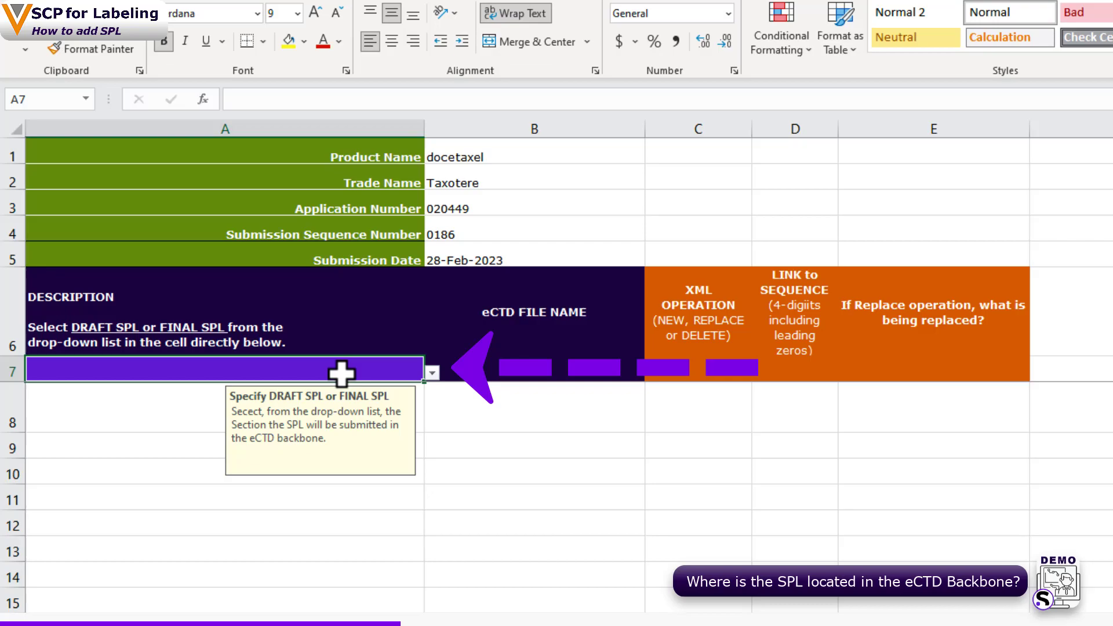
# Step: Choose DRAFT Labeling: 1.14.1.3 as the SPL section in cell A7
pyautogui.click(432, 373)
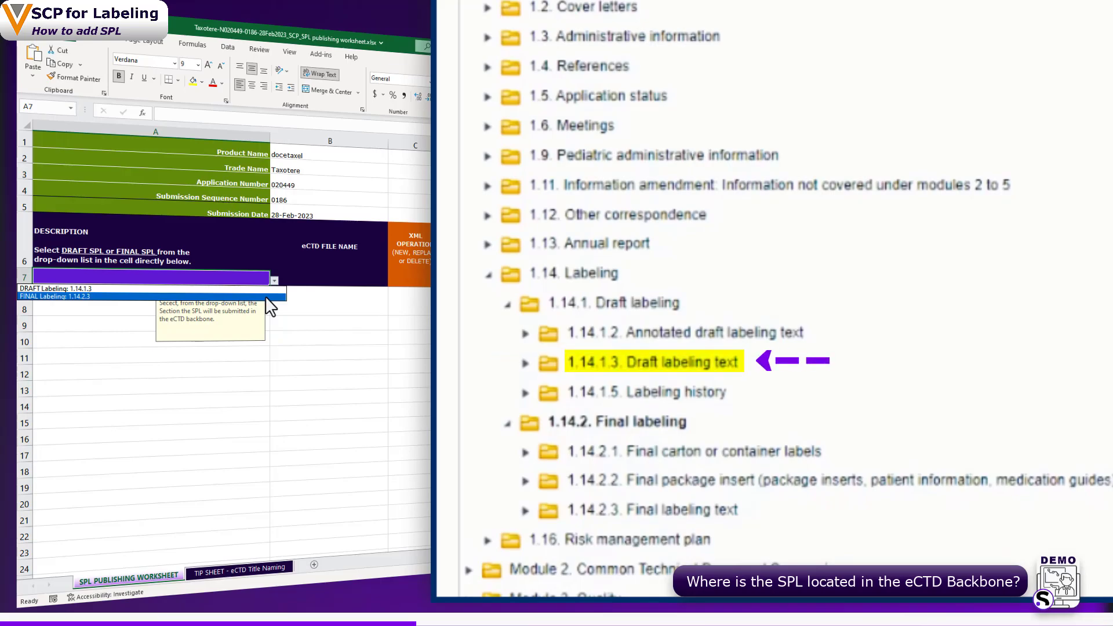
pyautogui.click(249, 278)
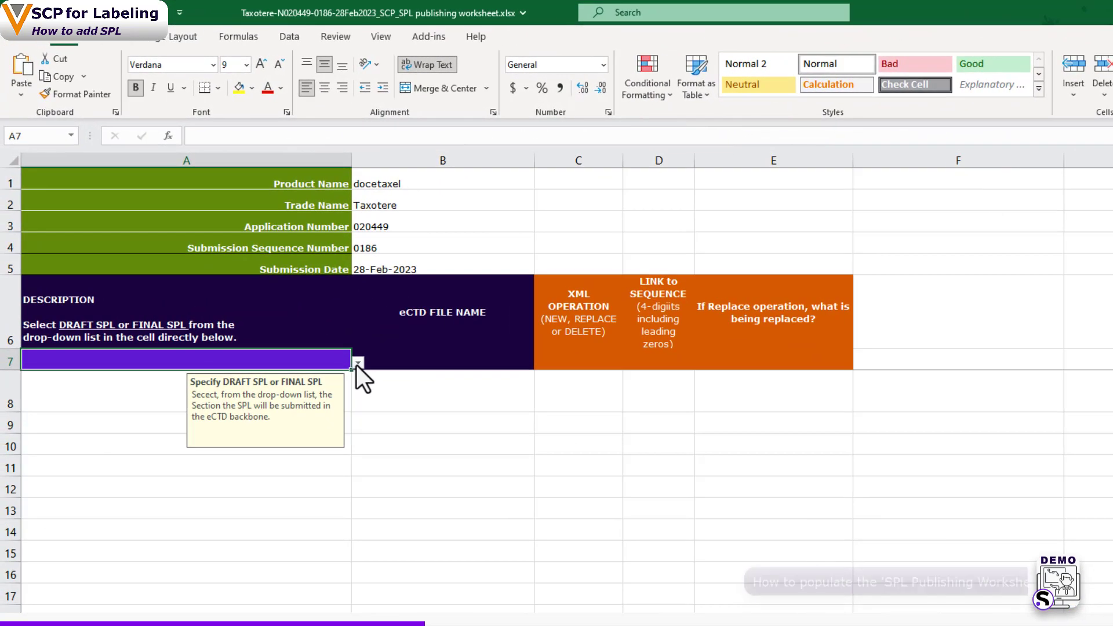
pyautogui.click(274, 282)
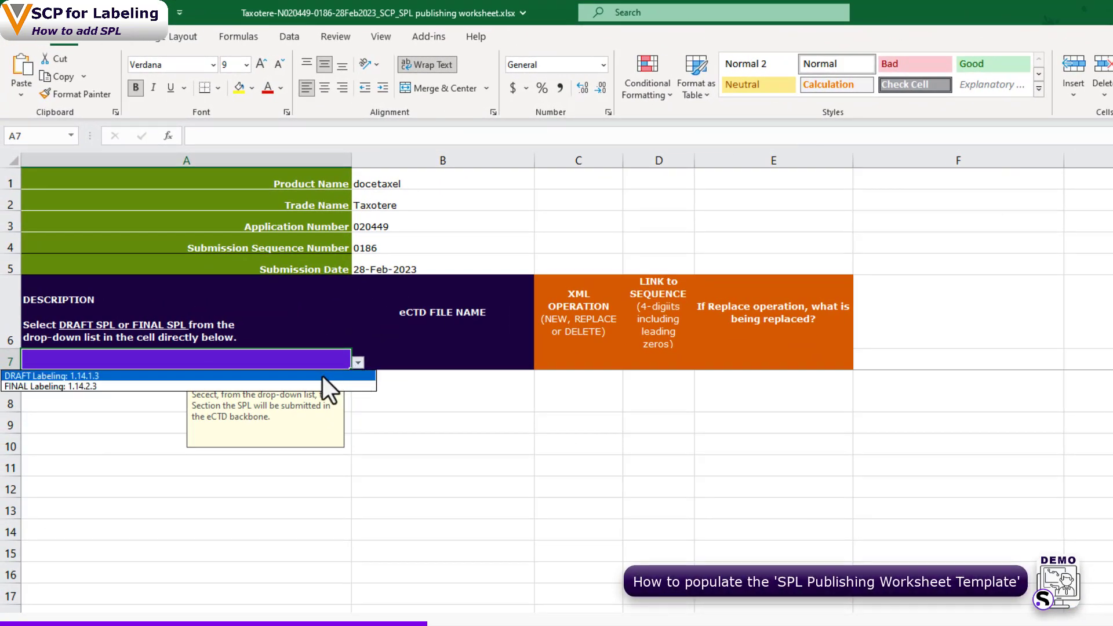
pyautogui.click(322, 377)
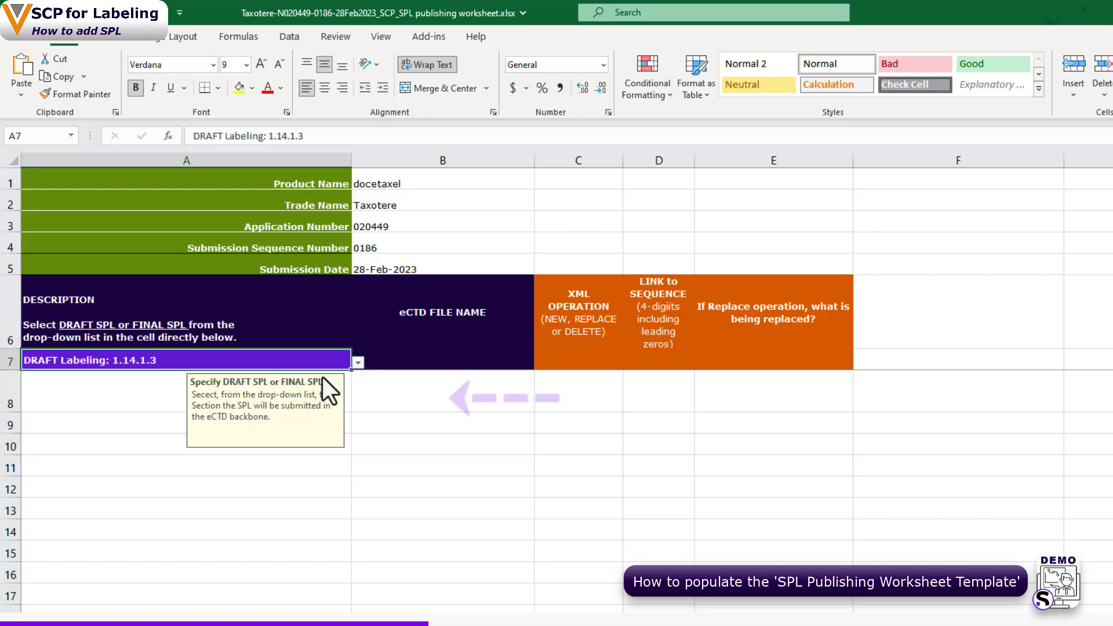
# Step: Paste the copied table of contents rows starting at cell A8, matching the destination formatting
pyautogui.click(116, 401)
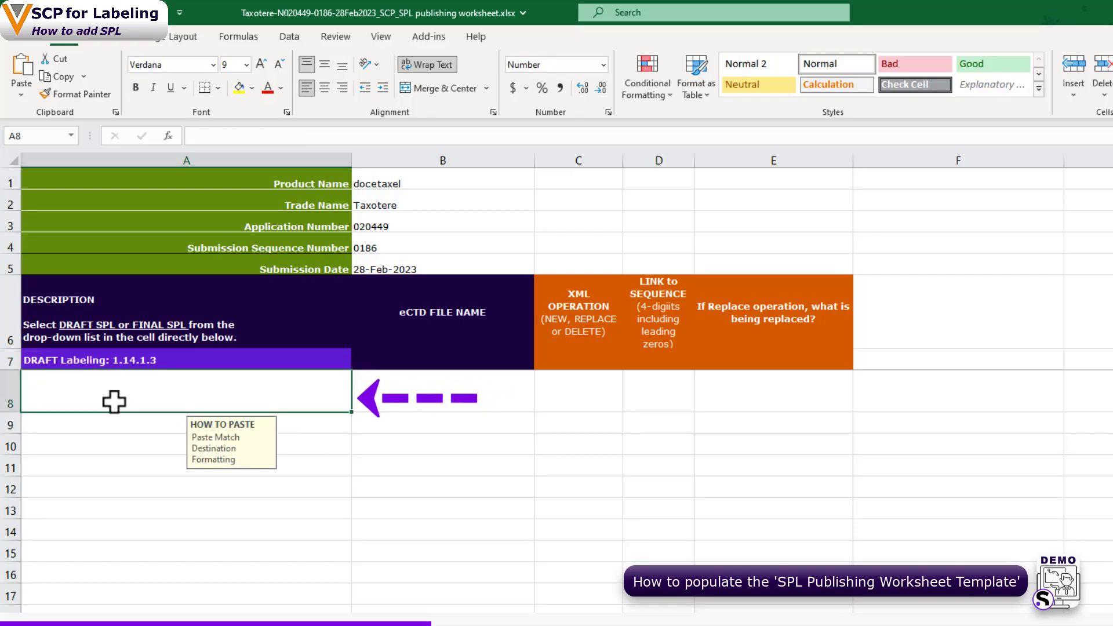
pyautogui.rightClick(325, 392)
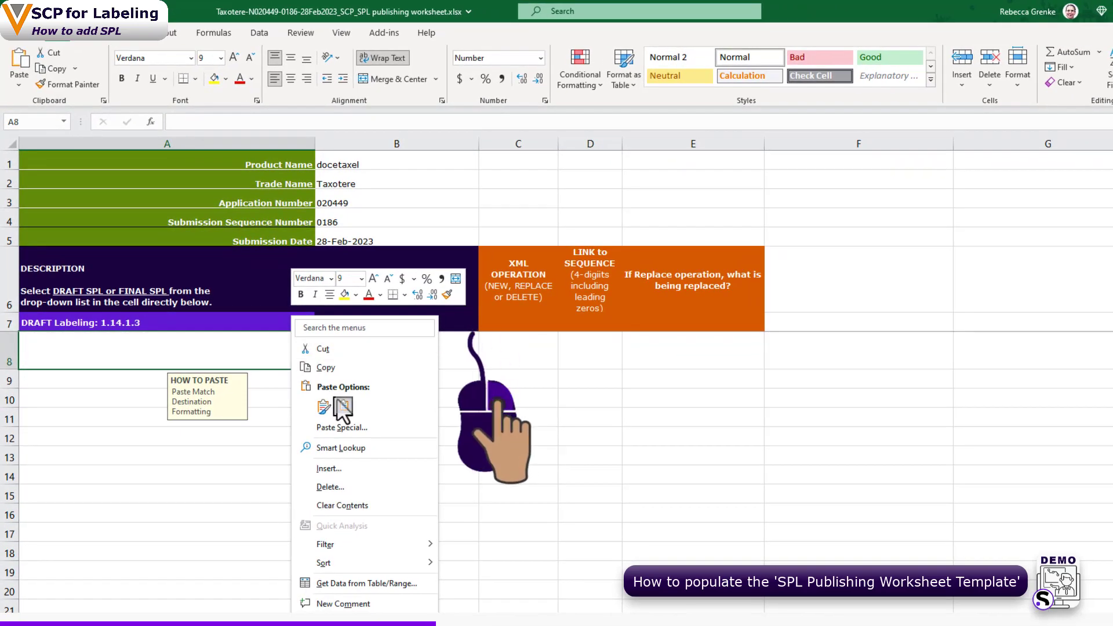
pyautogui.click(342, 408)
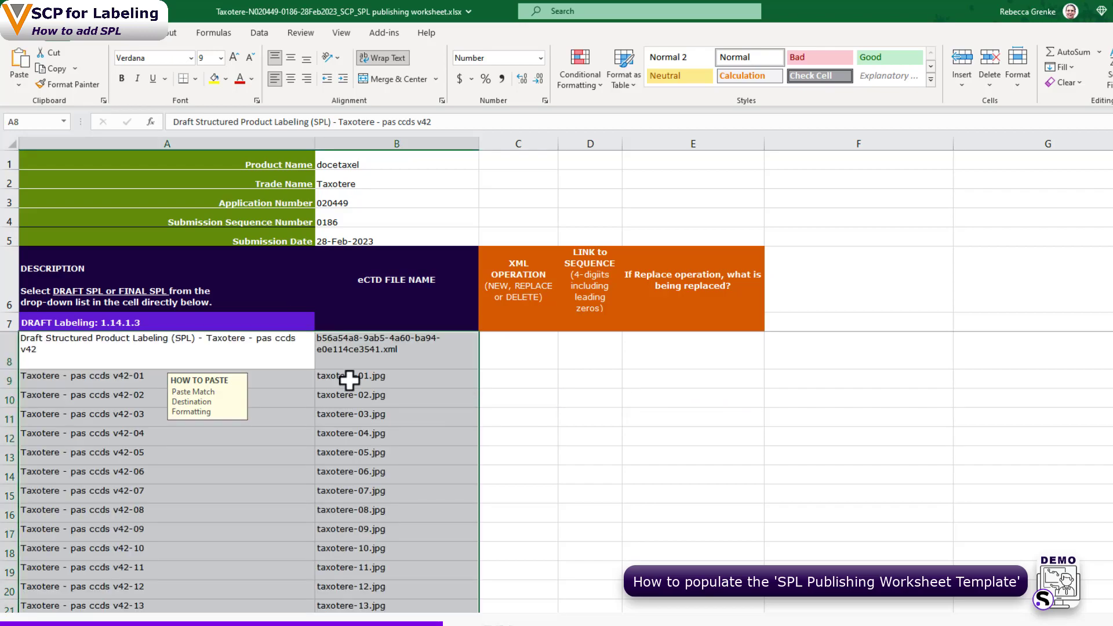
# Step: Put cell B8 into editing, switch to File Explorer and open Taxotere Draft SPL Feb-2023.zip in the Taxotere folder
pyautogui.click(375, 350)
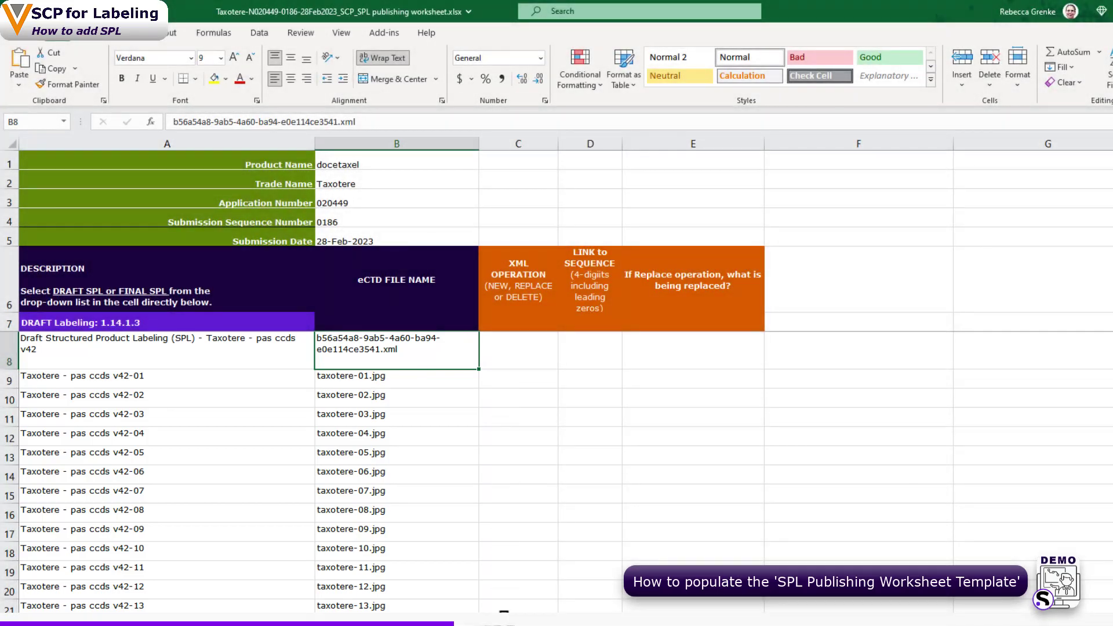
pyautogui.click(502, 618)
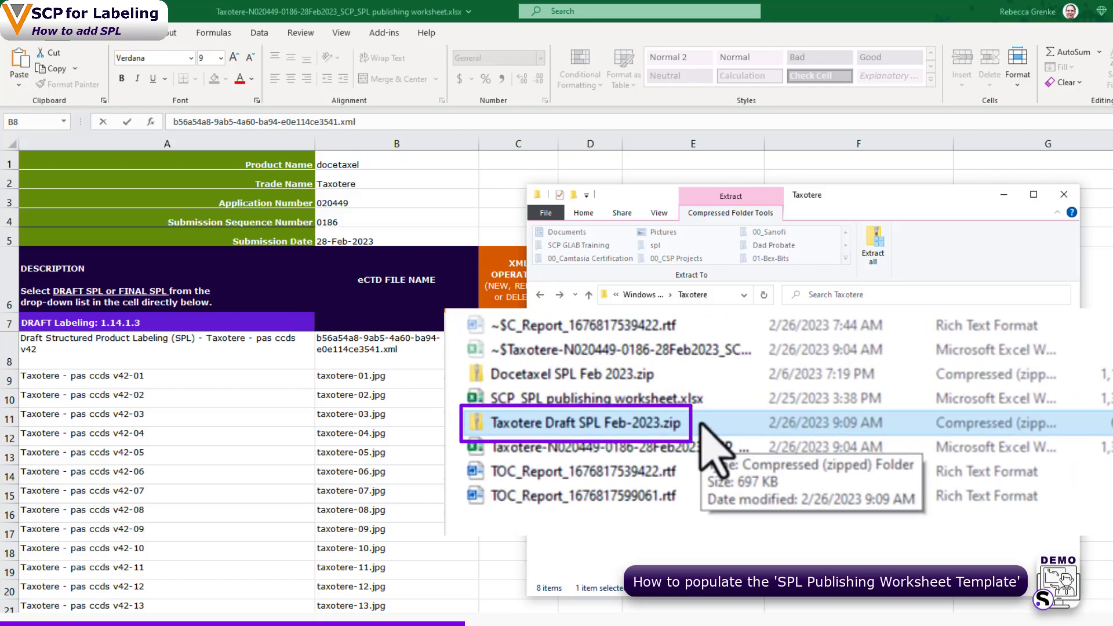
pyautogui.doubleClick(671, 394)
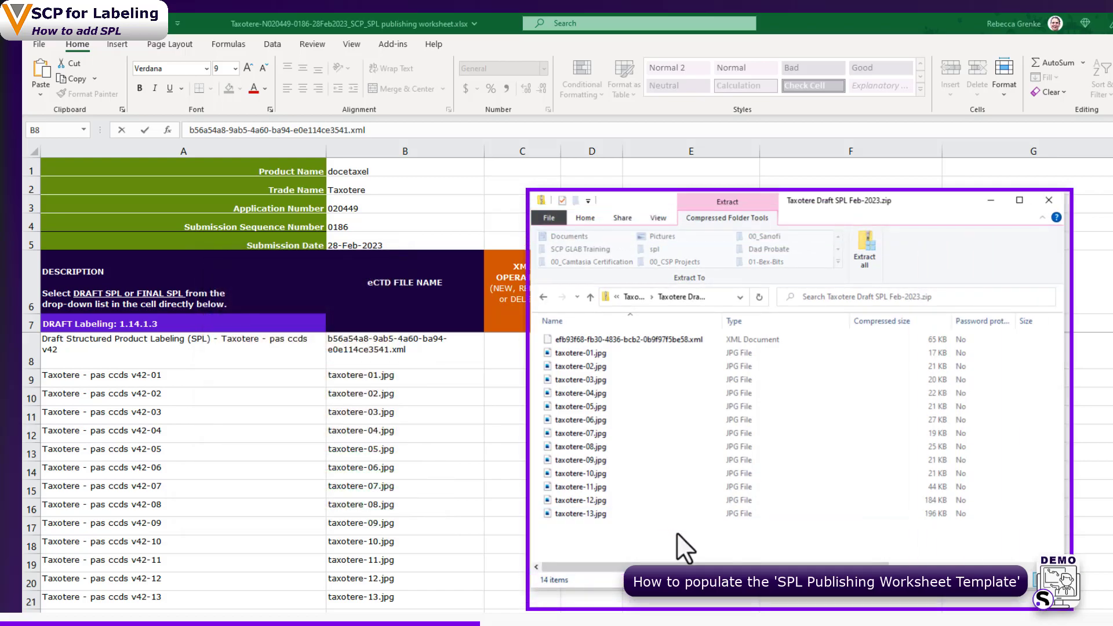
# Step: Copy the XML file name efb93f68-fb30-4836-bcb2-0b9f97f5be58.xml from its file properties and paste it over the eCTD file name in cell B8
pyautogui.click(480, 245)
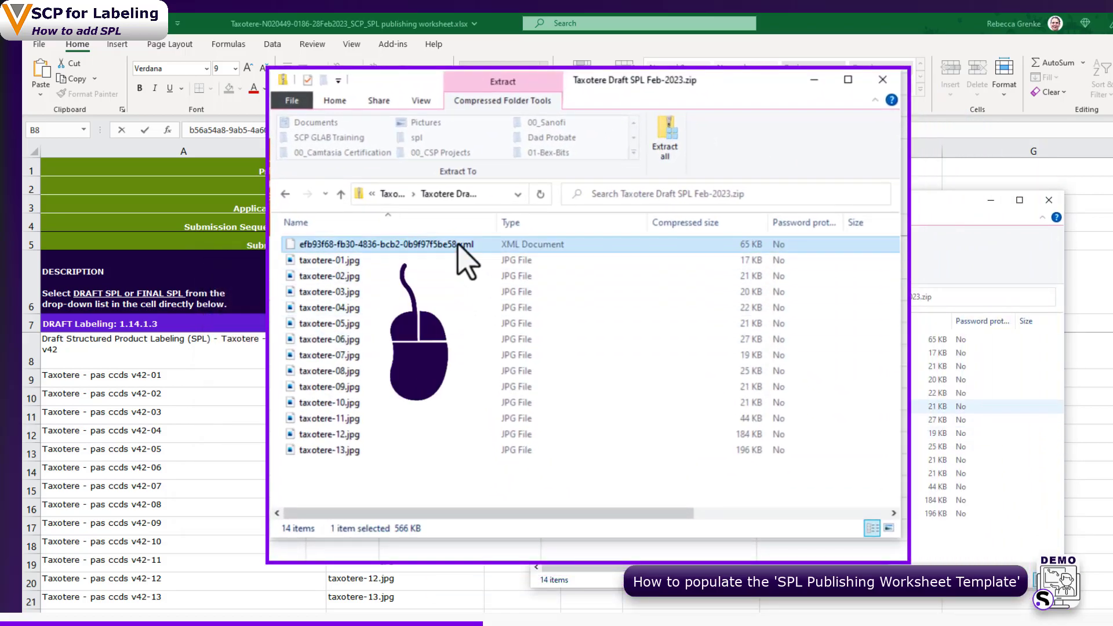
pyautogui.rightClick(480, 244)
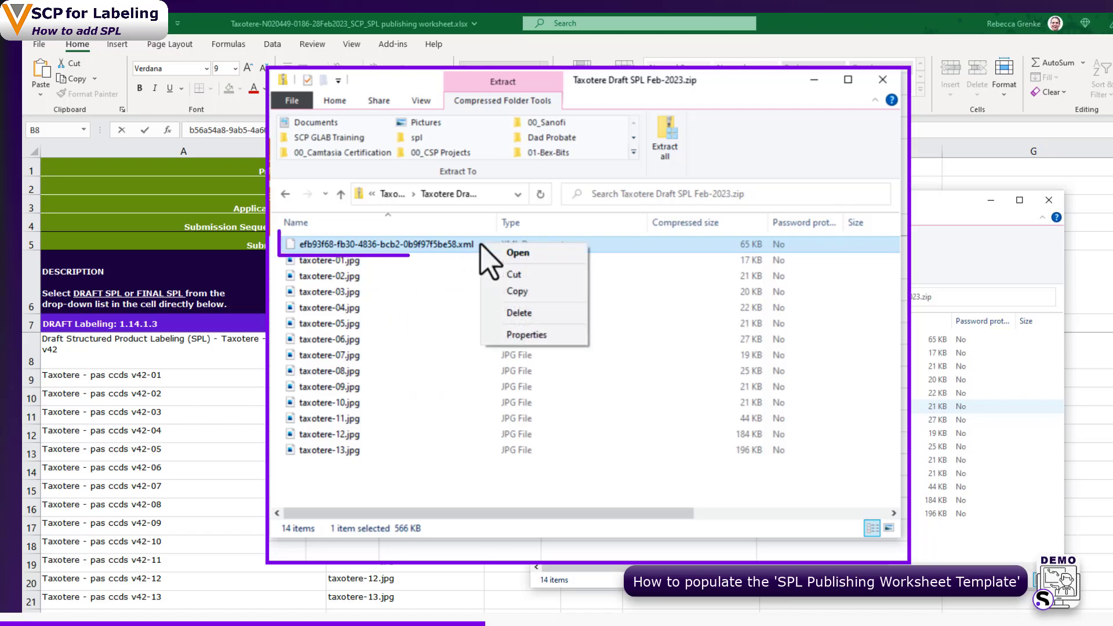
pyautogui.click(500, 336)
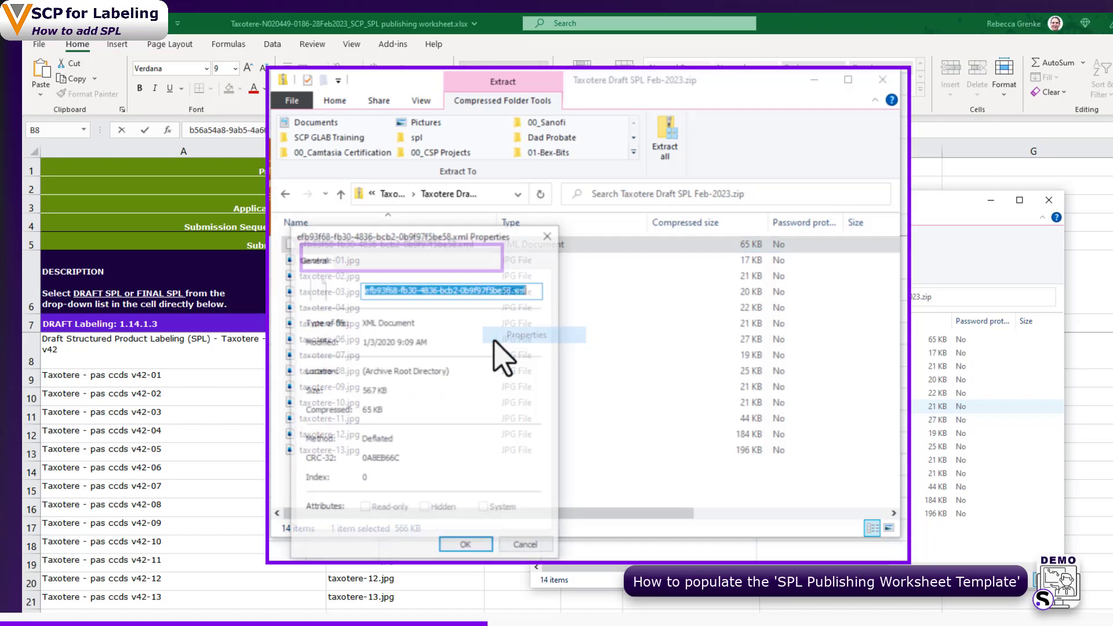
pyautogui.rightClick(528, 289)
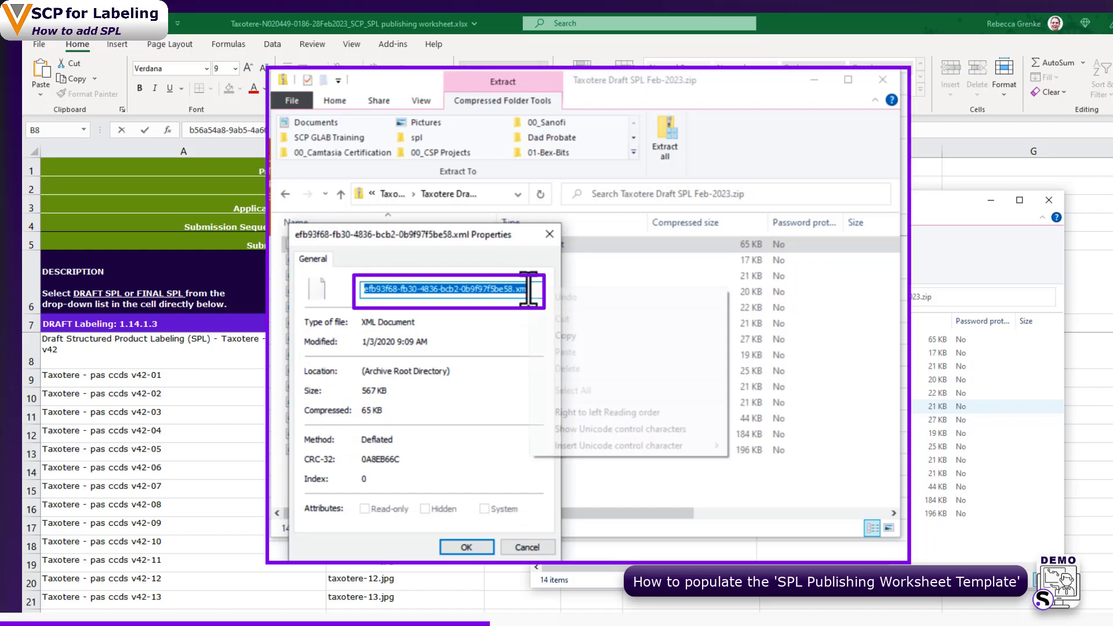
pyautogui.click(547, 337)
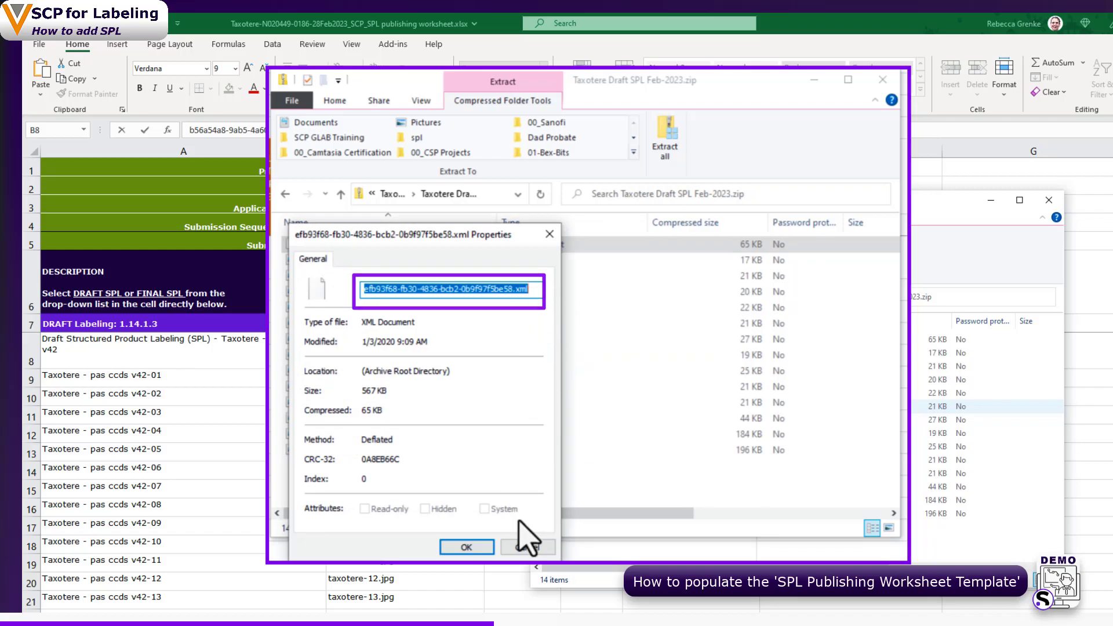
pyautogui.click(479, 548)
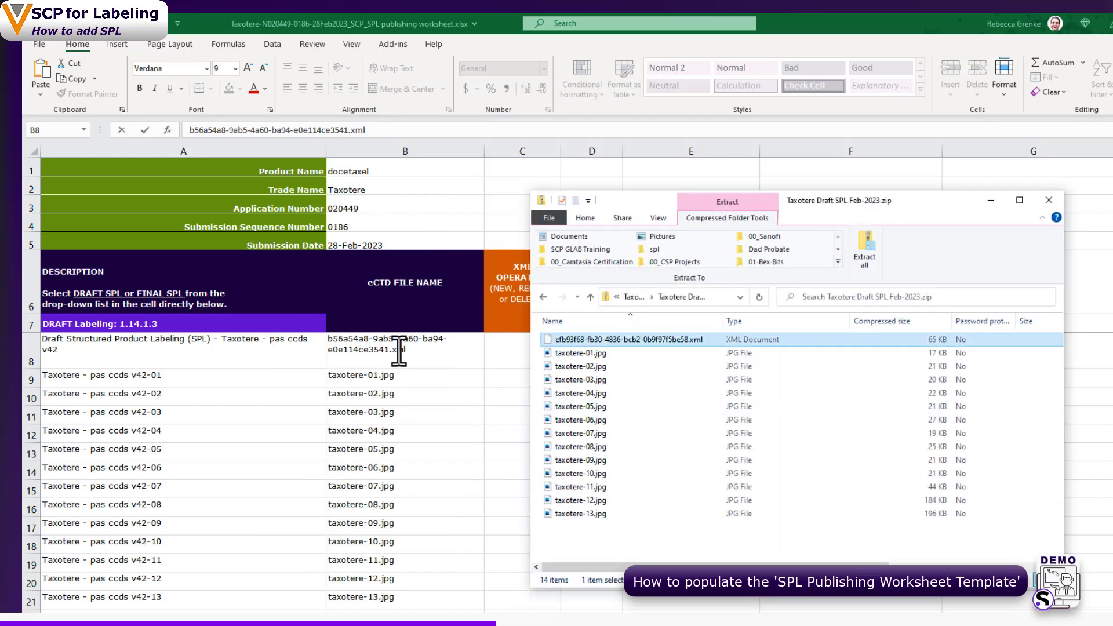
pyautogui.click(399, 350)
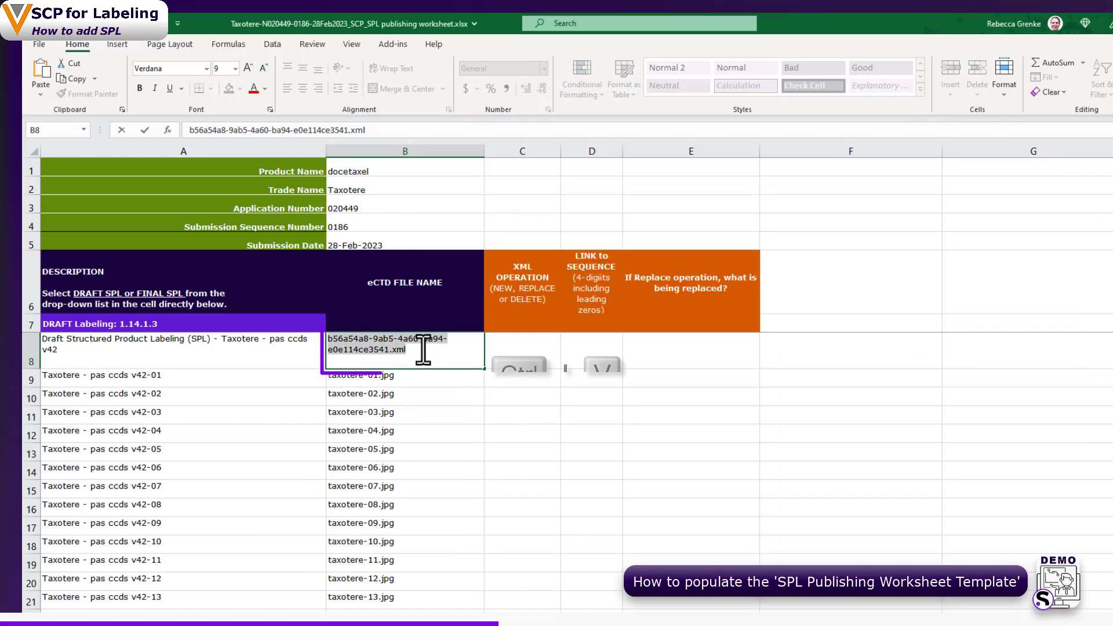
pyautogui.write('efb93f68-fb30-4836-bcb2-0b9f97f5be58.xml')
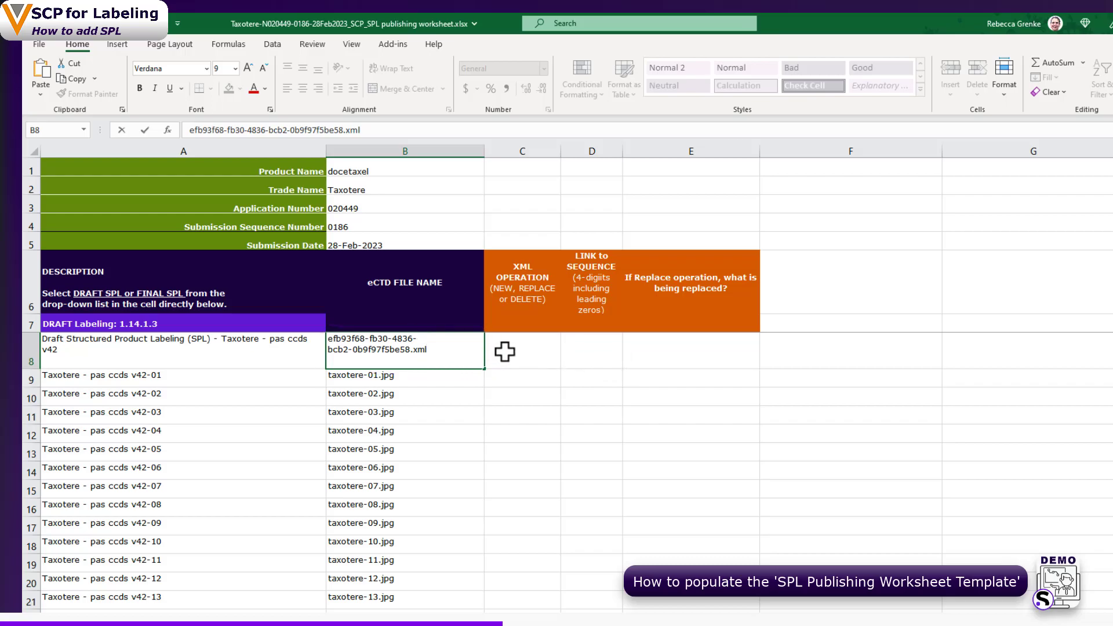
# Step: Replace pas ccds v42 with pas ccds v43 in all descriptions from A8 to A21
pyautogui.click(282, 379)
pyautogui.moveTo(283, 378); pyautogui.dragTo(280, 597)
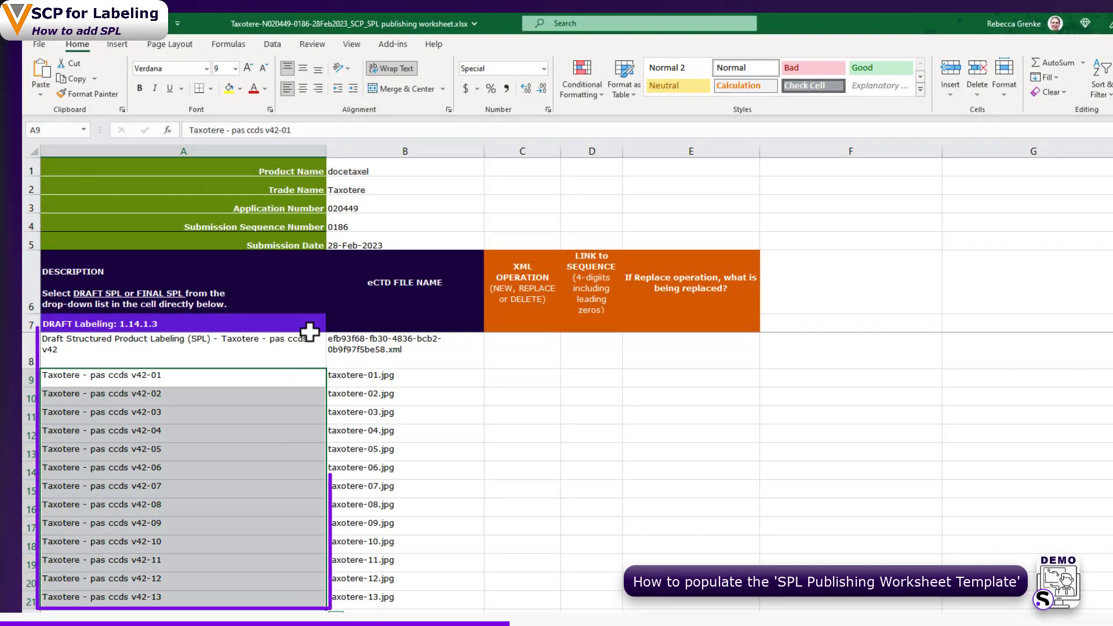
pyautogui.moveTo(290, 341); pyautogui.dragTo(287, 598)
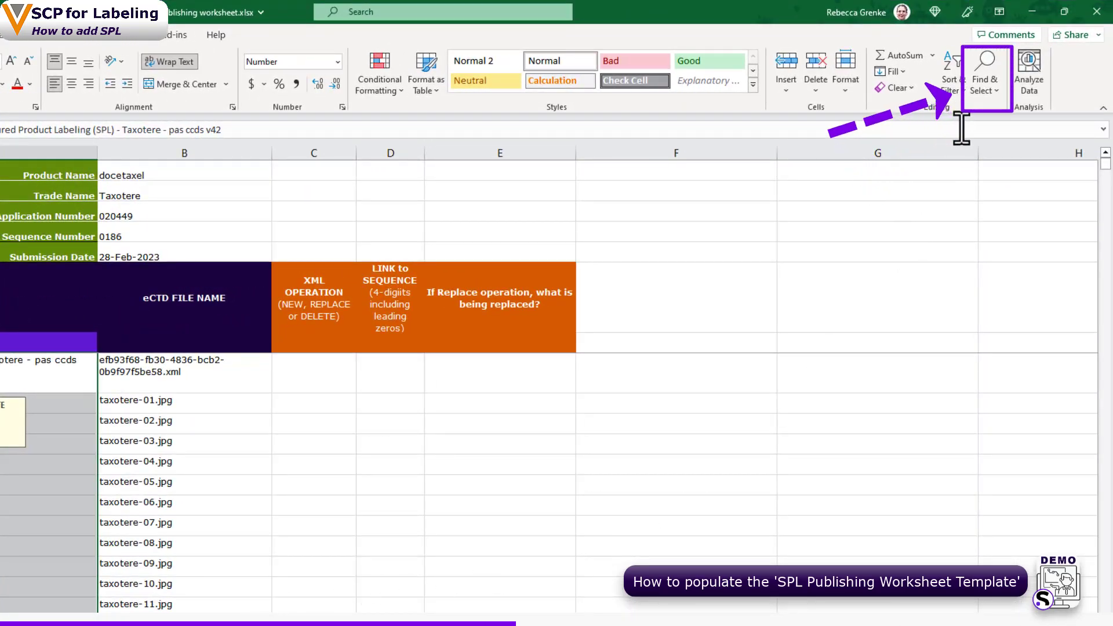
pyautogui.click(994, 87)
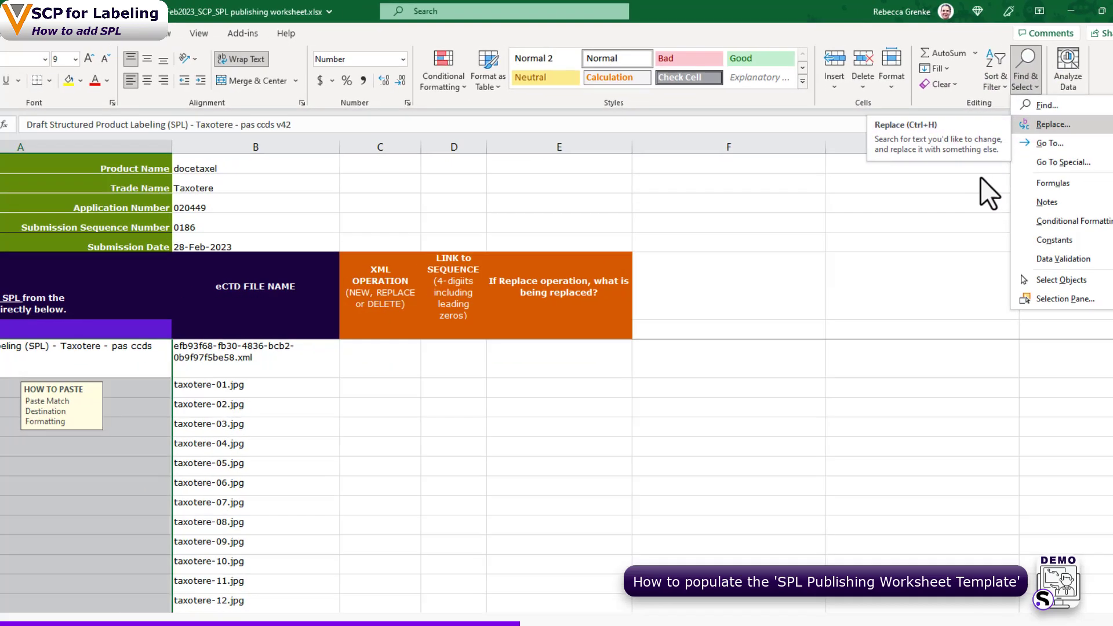
pyautogui.click(1013, 130)
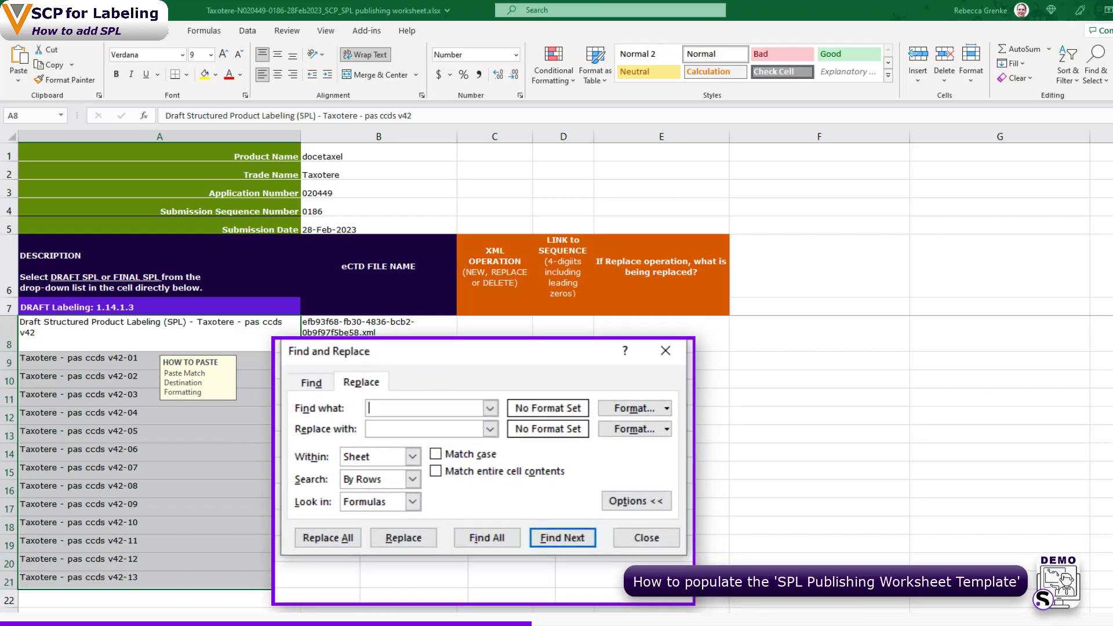
pyautogui.write('pas ccds v42')
pyautogui.write('pas cce')
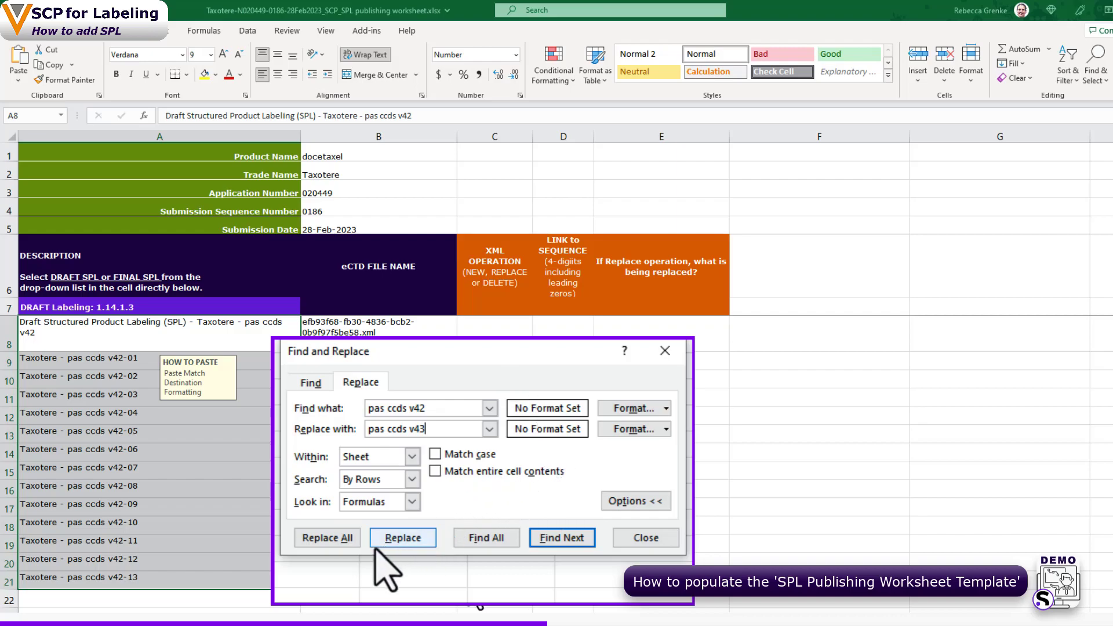
pyautogui.click(340, 542)
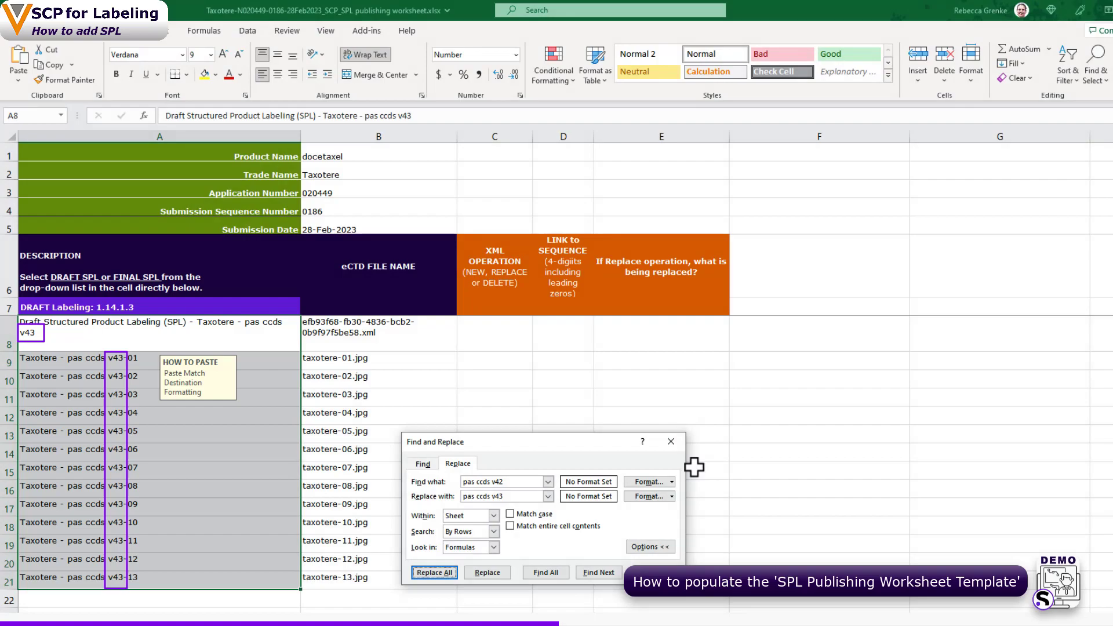
pyautogui.click(676, 444)
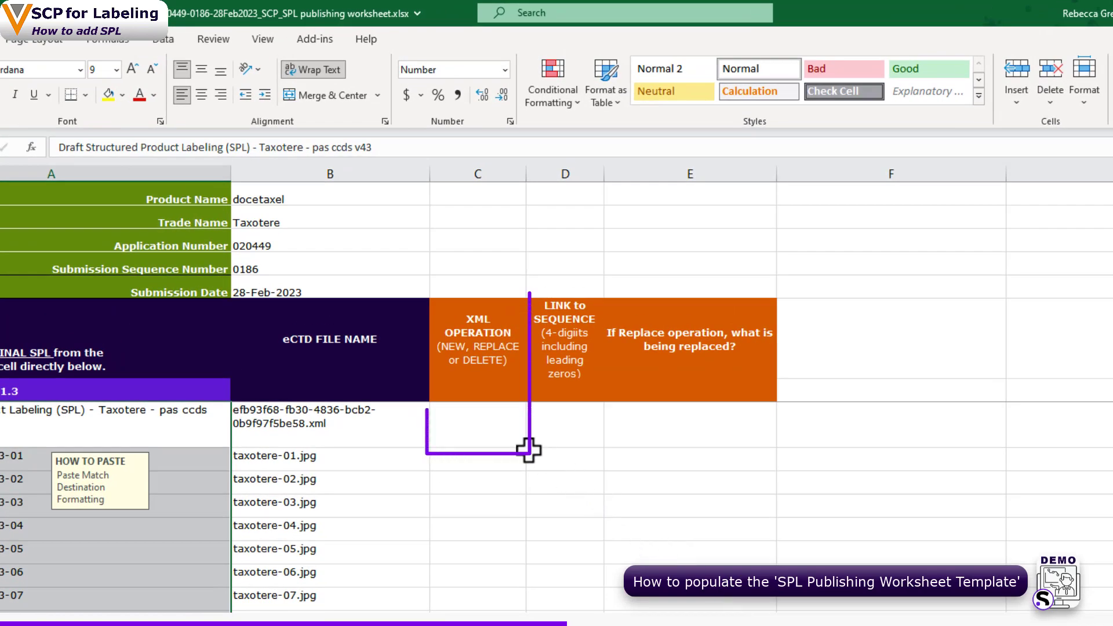
# Step: Open the list of XML operation choices for the SPL XML file in cell C8
pyautogui.click(508, 336)
pyautogui.click(534, 440)
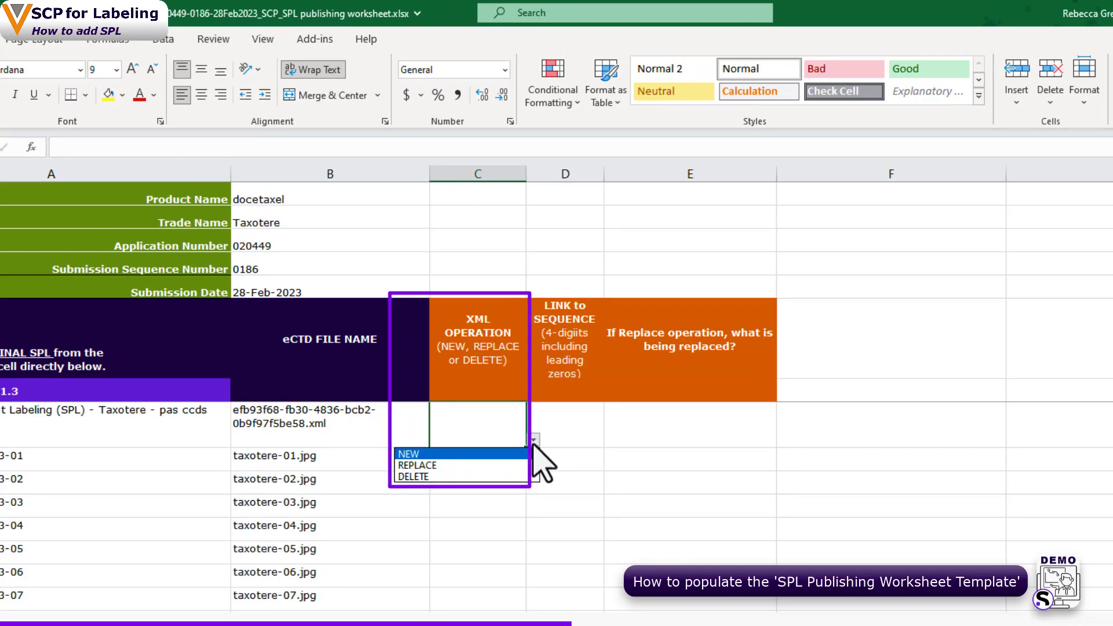
pyautogui.click(530, 454)
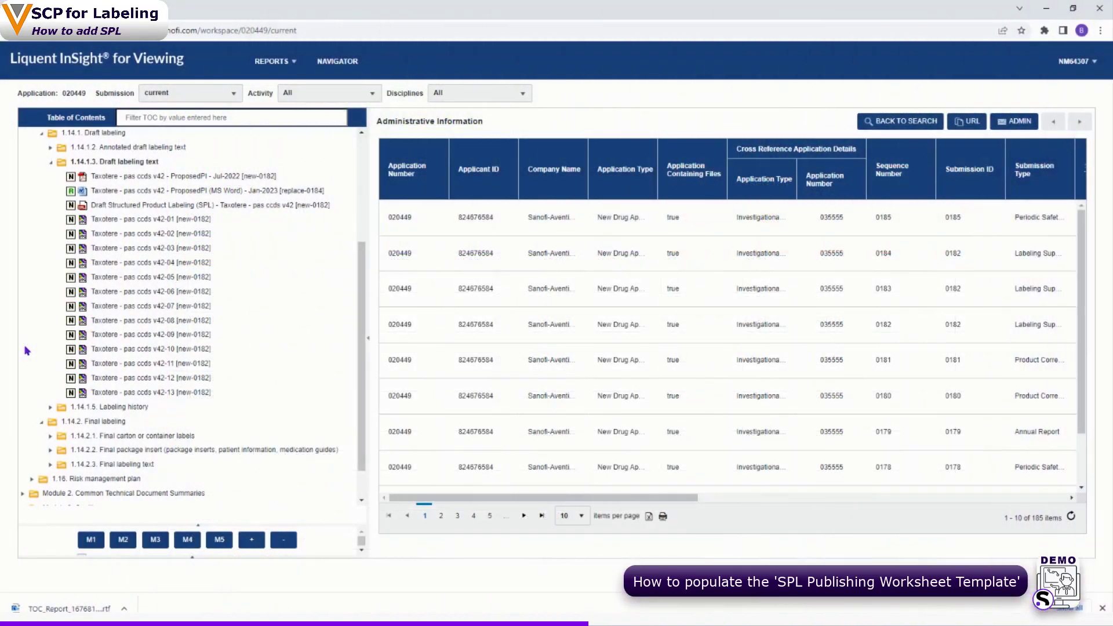
# Step: In Liquent InSight, expand 1.14.2.3. Final labeling text and print its table of contents with file names included and entries not indented
pyautogui.scroll(-1, 26, 351)
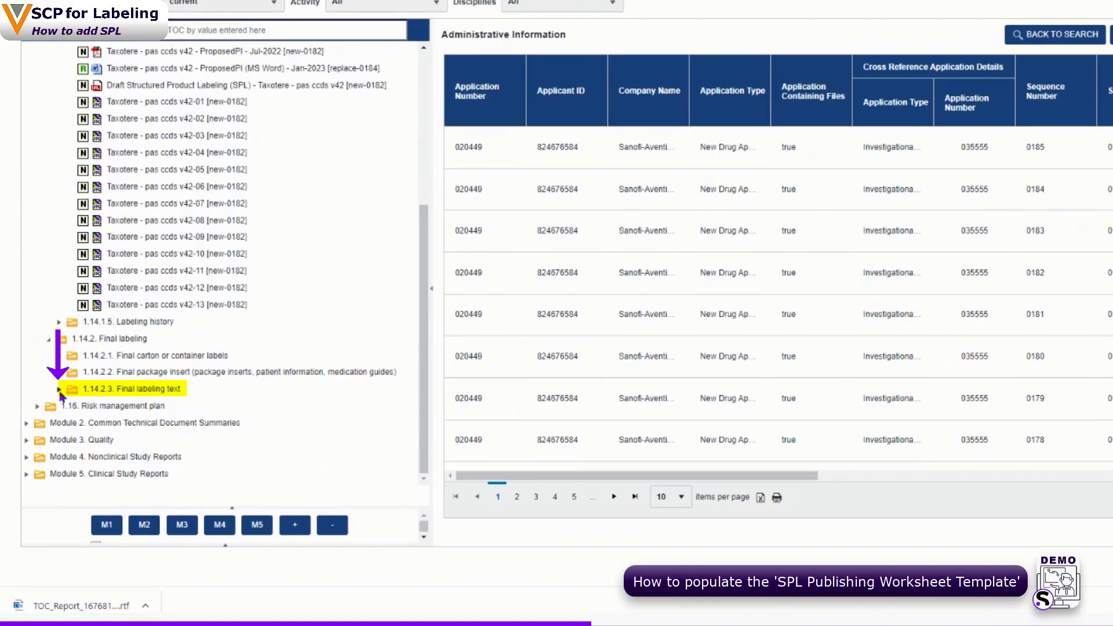
pyautogui.click(60, 391)
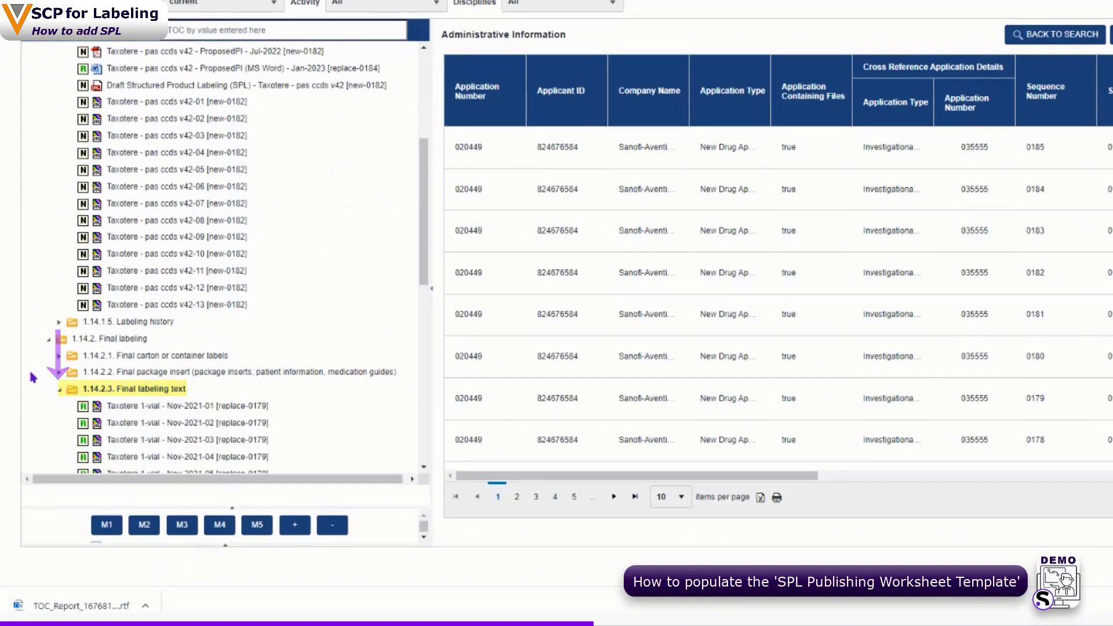
pyautogui.scroll(-8, 32, 374)
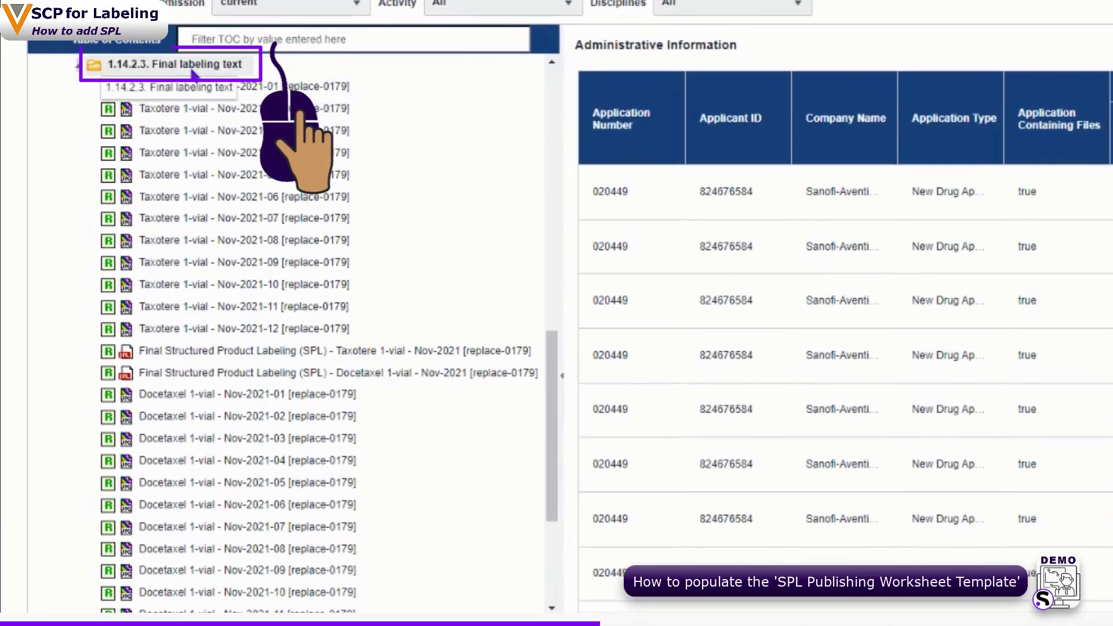
pyautogui.rightClick(193, 71)
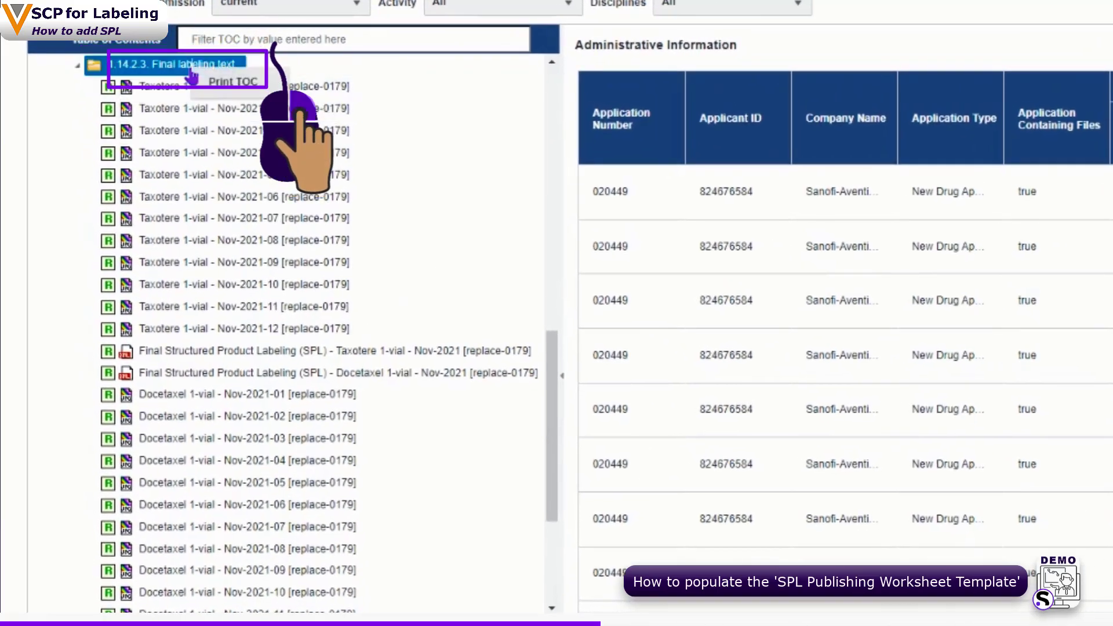
pyautogui.click(213, 100)
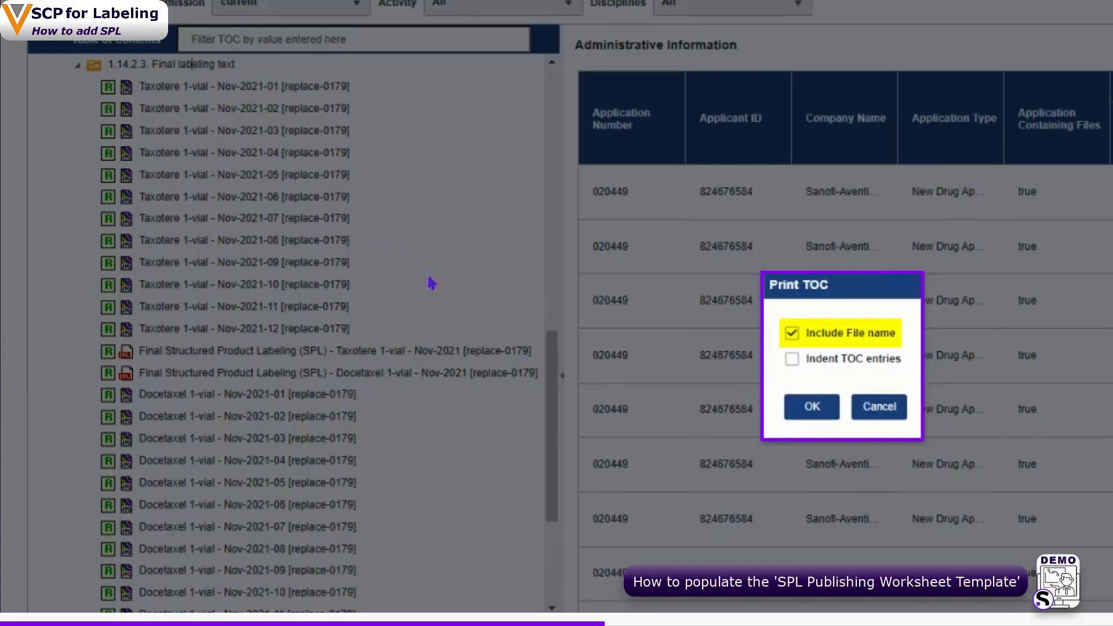
pyautogui.click(814, 408)
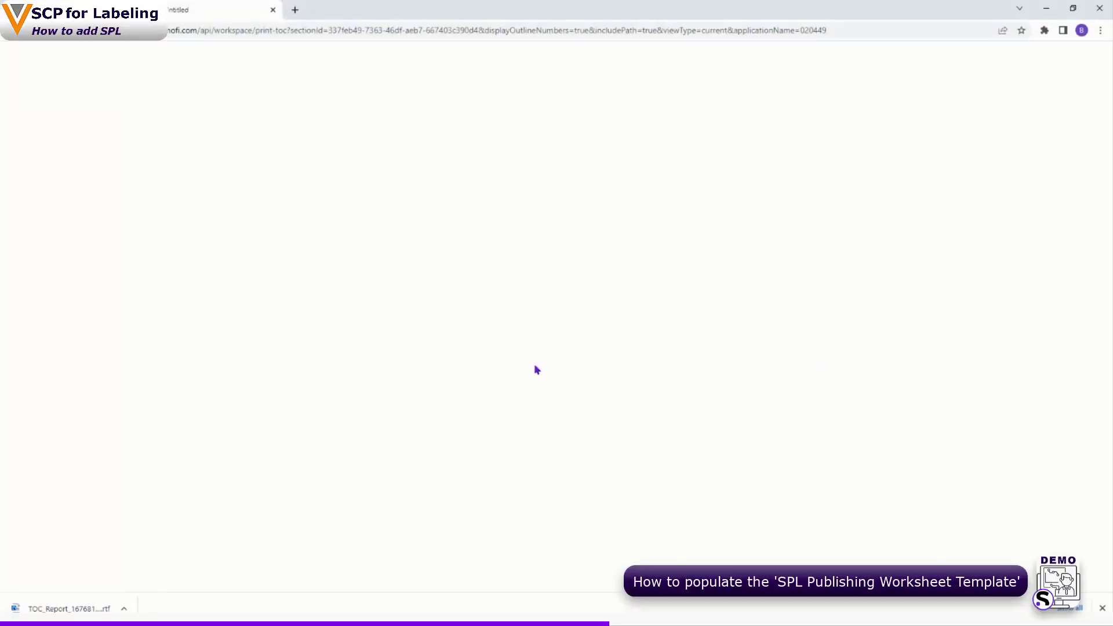
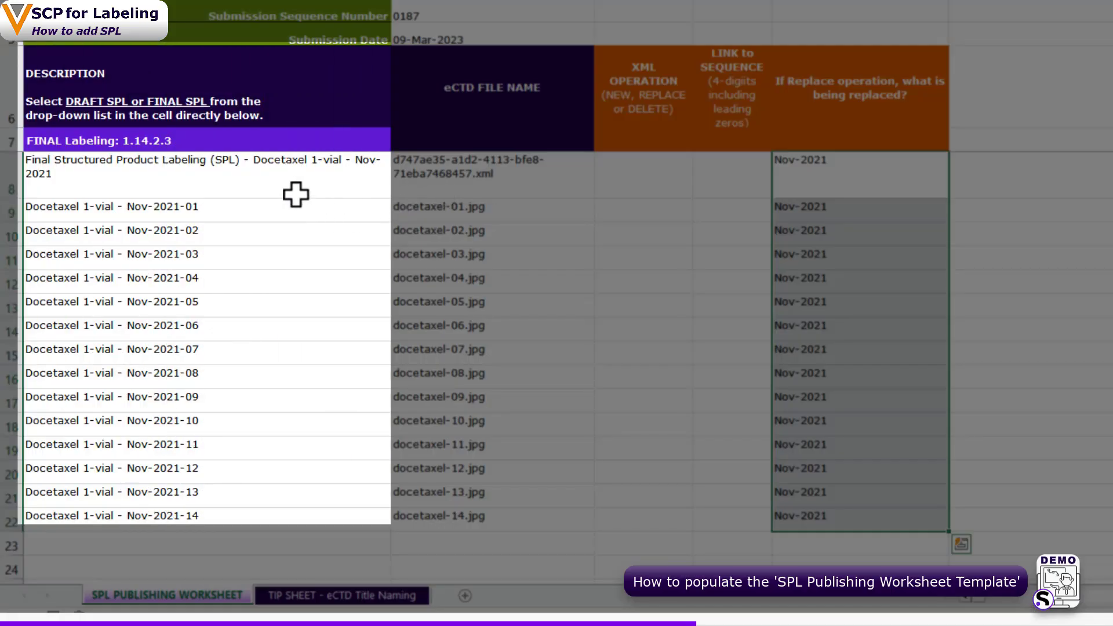
# Step: Replace Nov-2021 with Feb-2023 in all the final labeling descriptions from A8 to A22
pyautogui.click(293, 182)
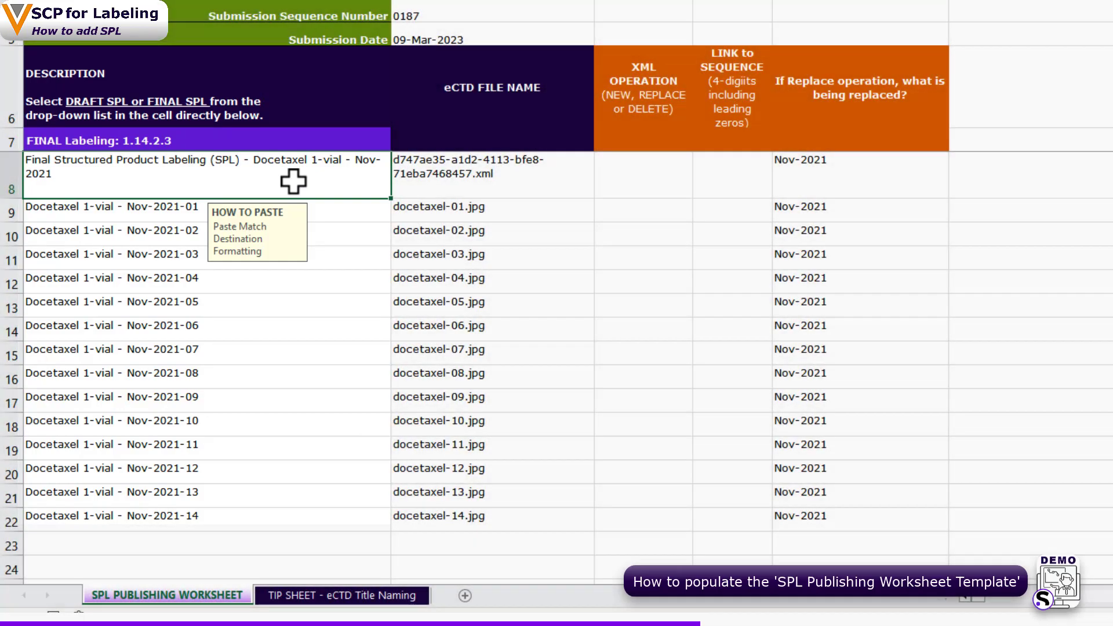
pyautogui.hotkey('shift', 'Down')
pyautogui.hotkey('shift', 'Down')
pyautogui.hotkey('shift', 'Down')
pyautogui.hotkey('shift', 'Down')
pyautogui.hotkey('shift', 'Down')
pyautogui.hotkey('shift', 'Down')
pyautogui.hotkey('shift', 'Down')
pyautogui.hotkey('shift', 'Down')
pyautogui.hotkey('shift', 'Down')
pyautogui.hotkey('shift', 'Down')
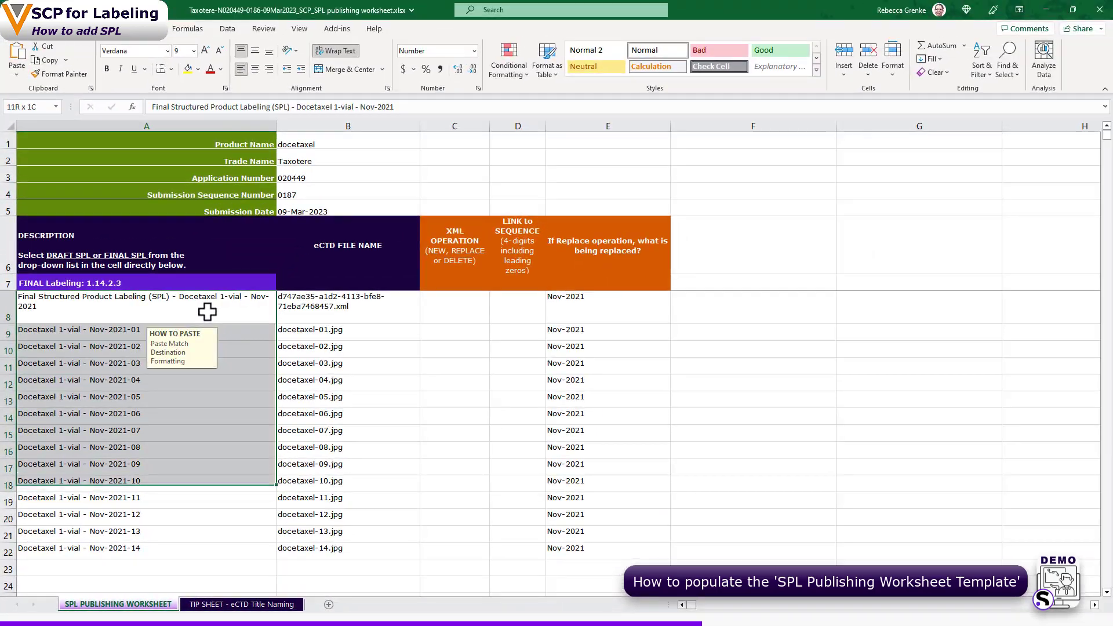
pyautogui.hotkey('shift', 'Down')
pyautogui.hotkey('shift', 'Down')
pyautogui.hotkey('shift', 'Down')
pyautogui.hotkey('shift', 'Down')
pyautogui.click(1009, 69)
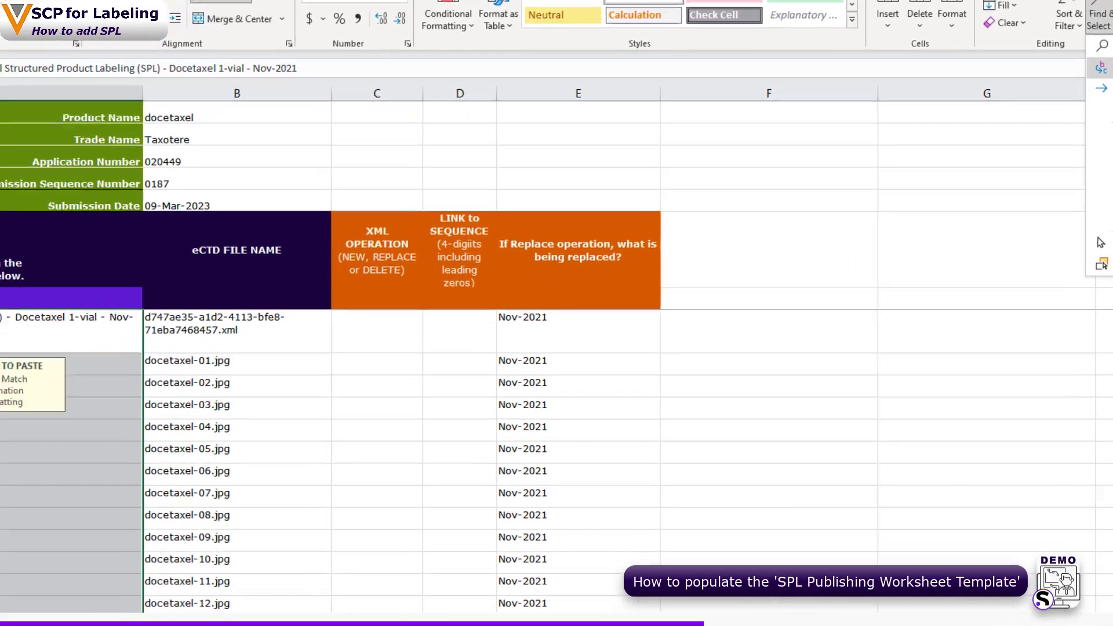
pyautogui.click(1022, 105)
pyautogui.write('Nov-2021')
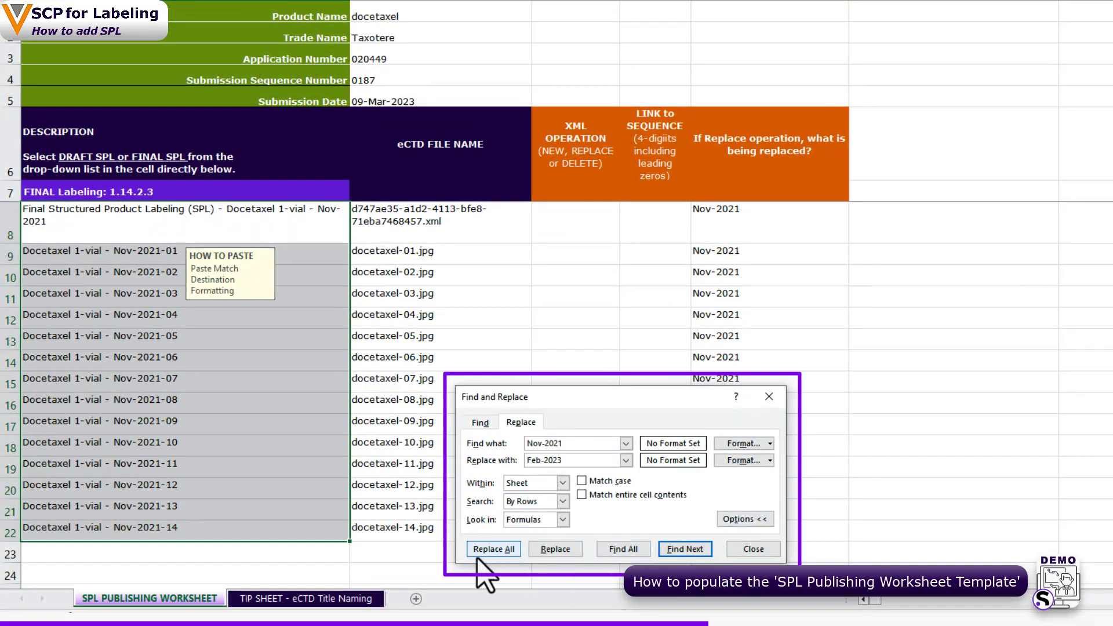
pyautogui.click(494, 549)
pyautogui.click(718, 279)
pyautogui.click(769, 396)
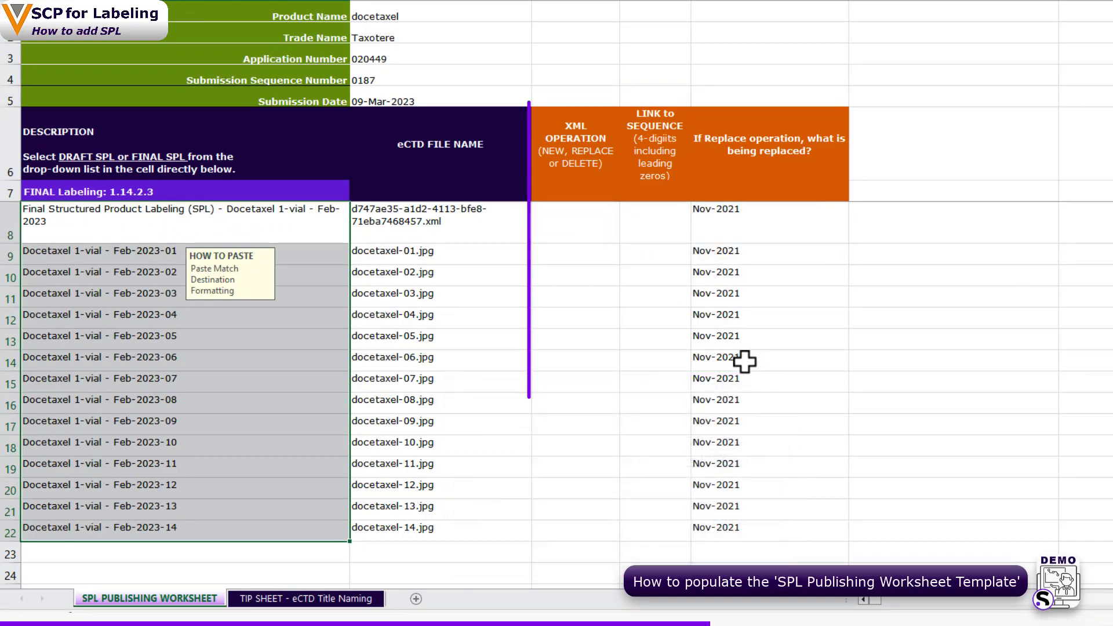
# Step: Set the XML operation in cell C8 to REPLACE and fill it down to C22
pyautogui.click(599, 222)
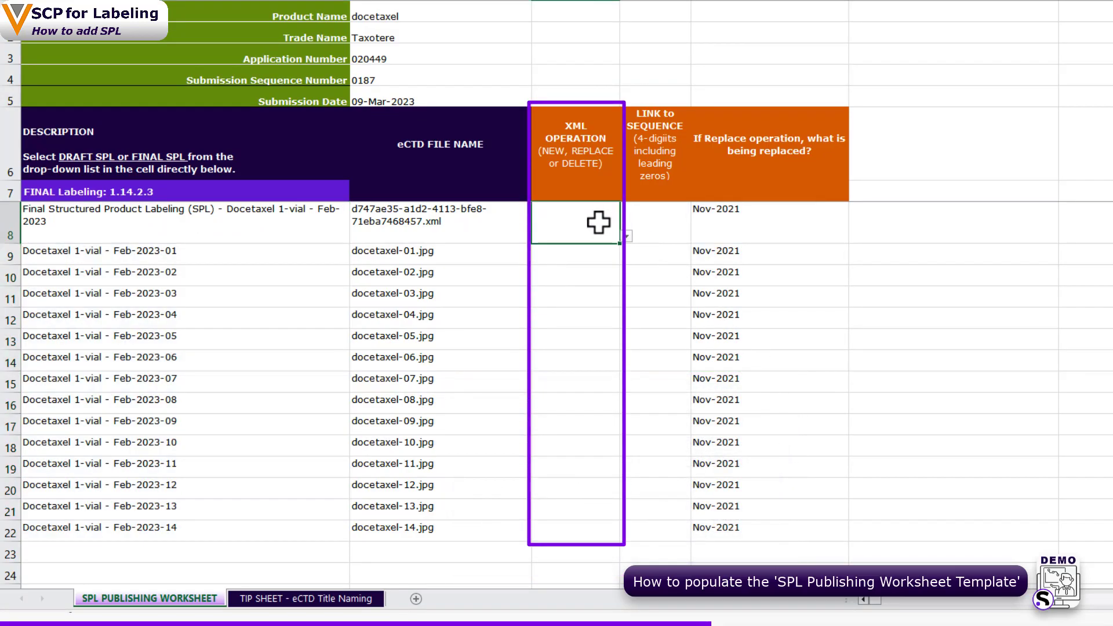
pyautogui.click(628, 237)
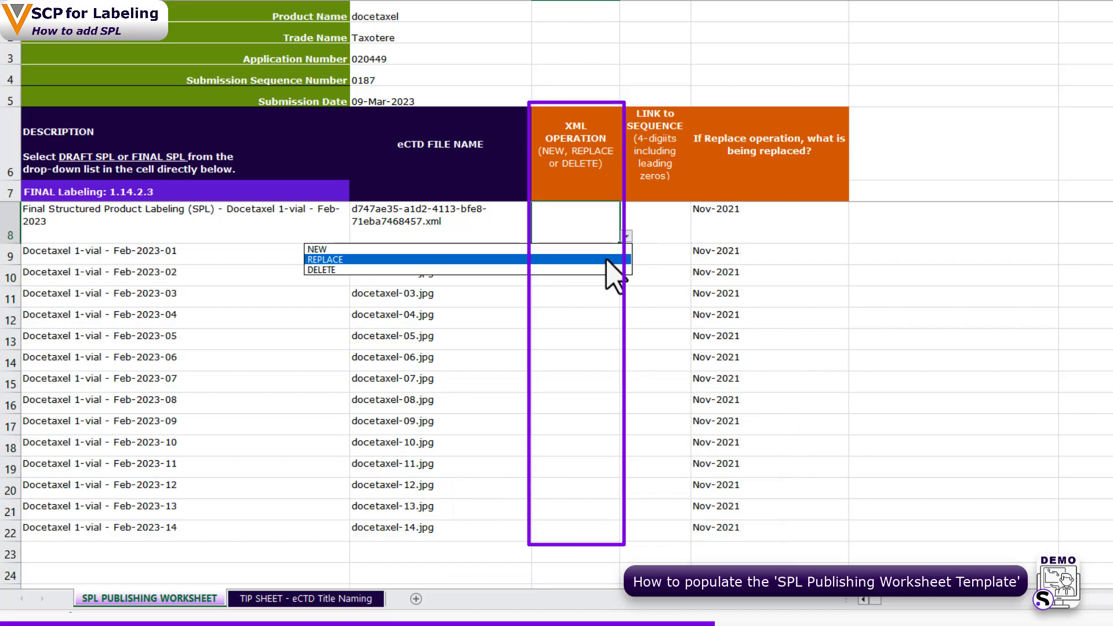
pyautogui.click(609, 261)
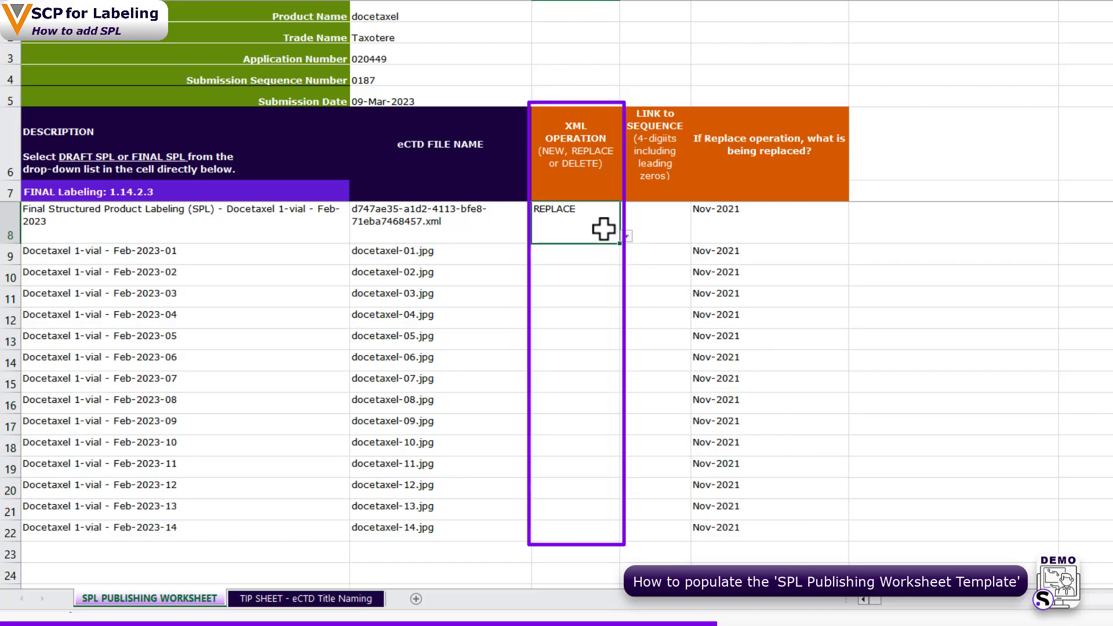
pyautogui.hotkey('shift', 'Down')
pyautogui.hotkey('shift', 'Down')
pyautogui.hotkey('shift', 'Down')
pyautogui.hotkey('shift', 'Down')
pyautogui.hotkey('shift', 'Down')
pyautogui.hotkey('shift', 'Down')
pyautogui.hotkey('shift', 'Down')
pyautogui.hotkey('shift', 'Down')
pyautogui.hotkey('shift', 'Down')
pyautogui.hotkey('shift', 'Down')
pyautogui.hotkey('shift', 'Down')
pyautogui.hotkey('shift', 'Down')
pyautogui.hotkey('shift', 'Down')
pyautogui.hotkey('shift', 'Down')
pyautogui.hotkey('ctrl', 'd')
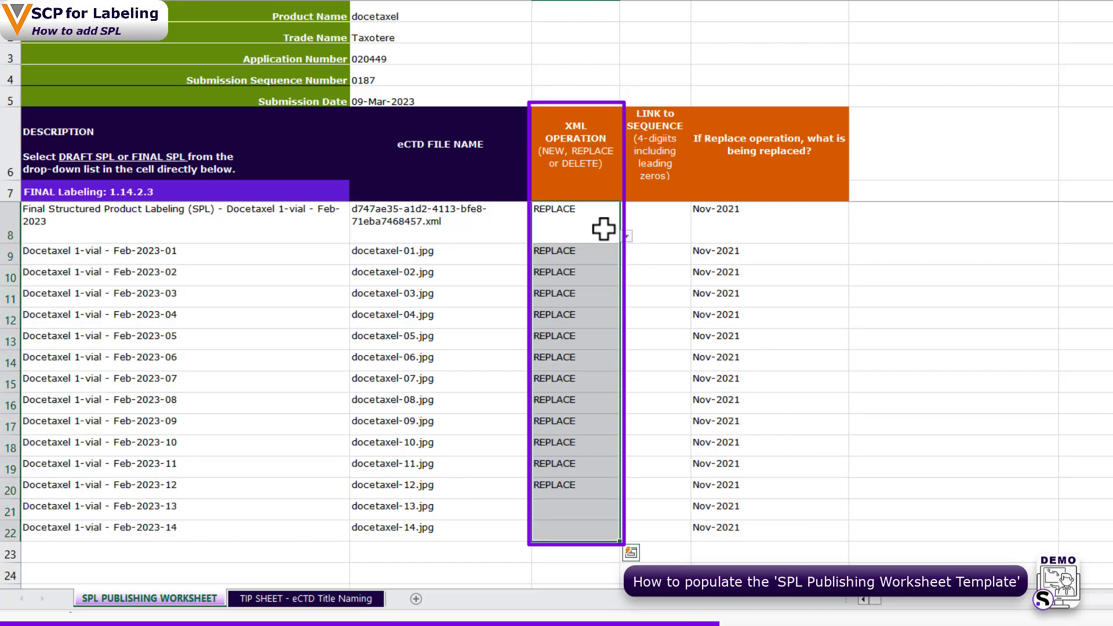
# Step: Enter 0179 as the link to sequence in cell D8 and fill it down to D22
pyautogui.click(646, 226)
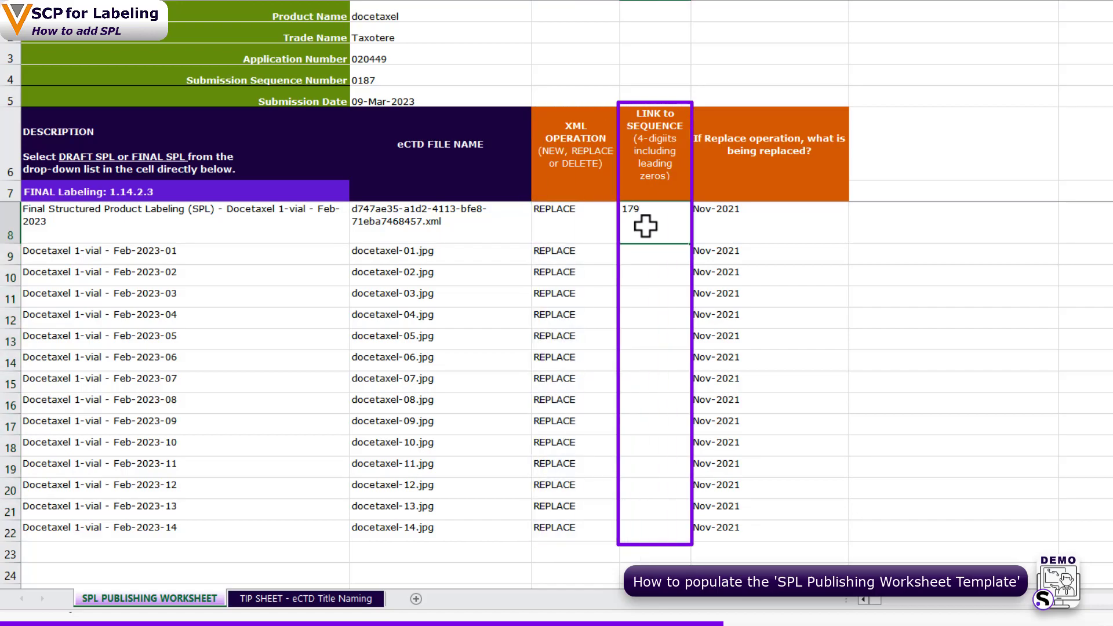
pyautogui.write('179')
pyautogui.press('Return')
pyautogui.click(646, 226)
pyautogui.hotkey('shift', 'Down')
pyautogui.hotkey('shift', 'Down')
pyautogui.hotkey('shift', 'Down')
pyautogui.hotkey('shift', 'Down')
pyautogui.hotkey('shift', 'Down')
pyautogui.hotkey('shift', 'Down')
pyautogui.hotkey('shift', 'Down')
pyautogui.hotkey('shift', 'Down')
pyautogui.hotkey('shift', 'Down')
pyautogui.hotkey('shift', 'Down')
pyautogui.hotkey('shift', 'Down')
pyautogui.hotkey('shift', 'Down')
pyautogui.hotkey('shift', 'Down')
pyautogui.hotkey('shift', 'Down')
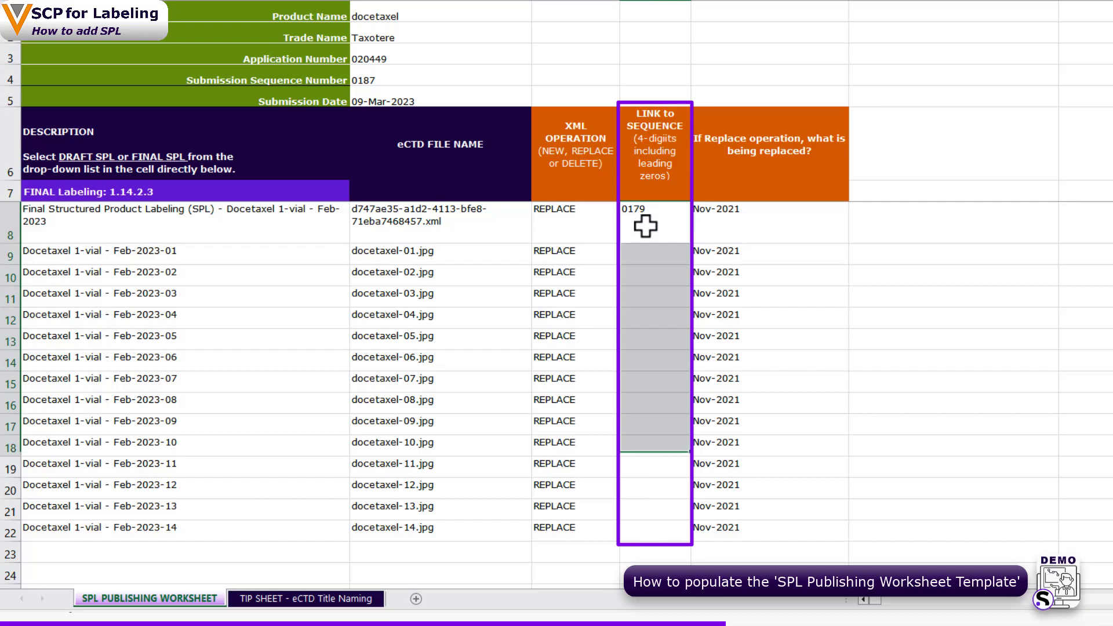
pyautogui.hotkey('ctrl', 'd')
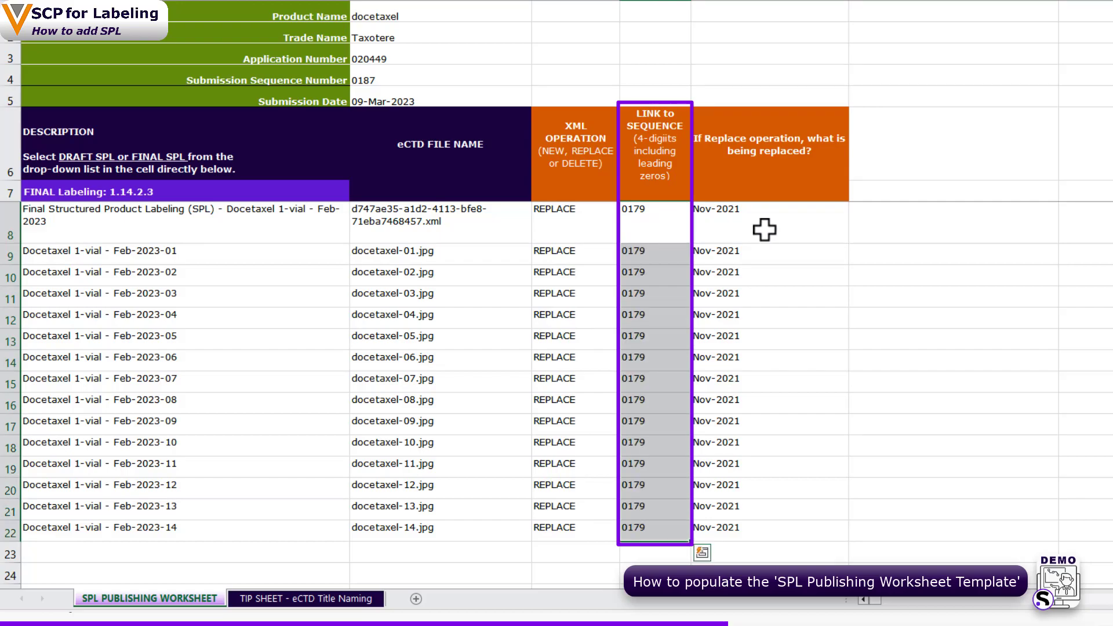
pyautogui.click(766, 230)
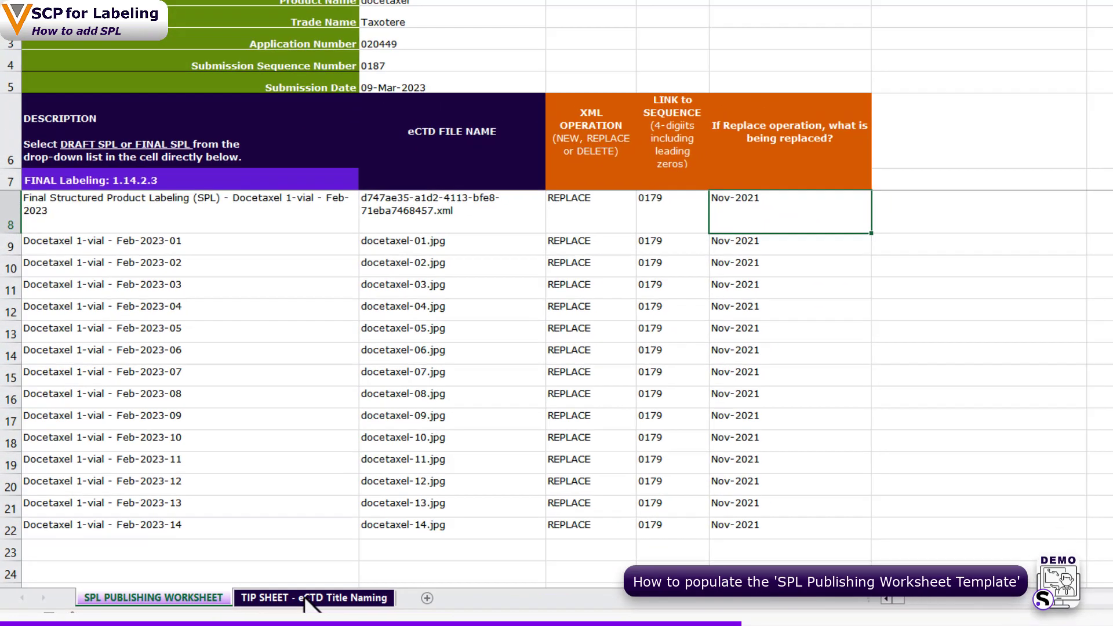
# Step: Review the list of numbered JPG file names for more than 10 JPGs on the TIP SHEET - eCTD Title Naming worksheet
pyautogui.click(342, 597)
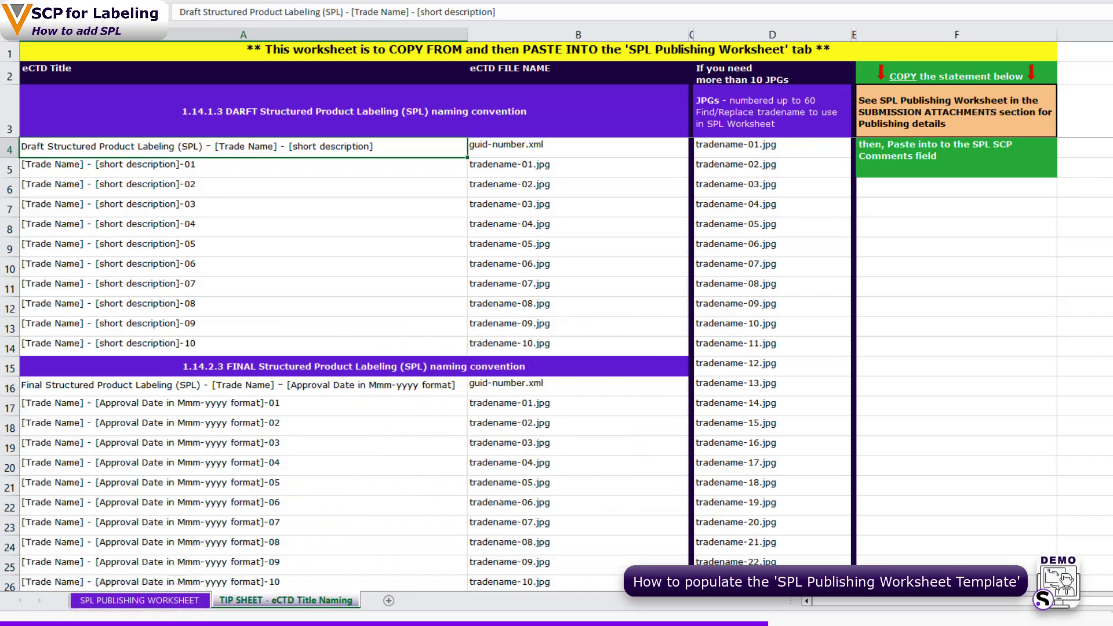
pyautogui.scroll(-9, 557, 374)
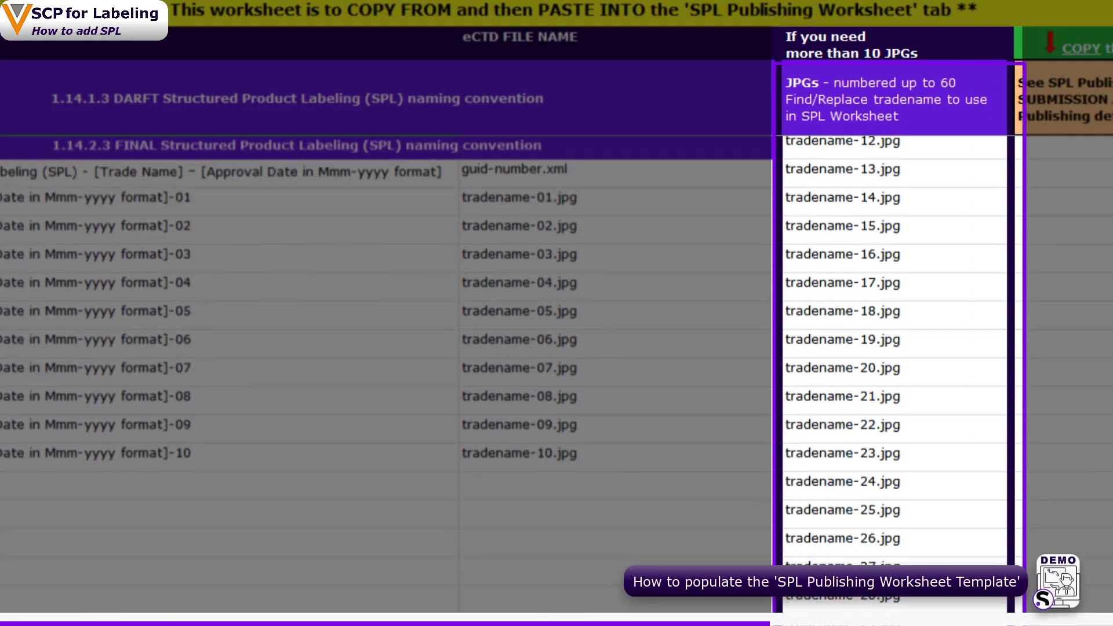
pyautogui.scroll(-7, 896, 360)
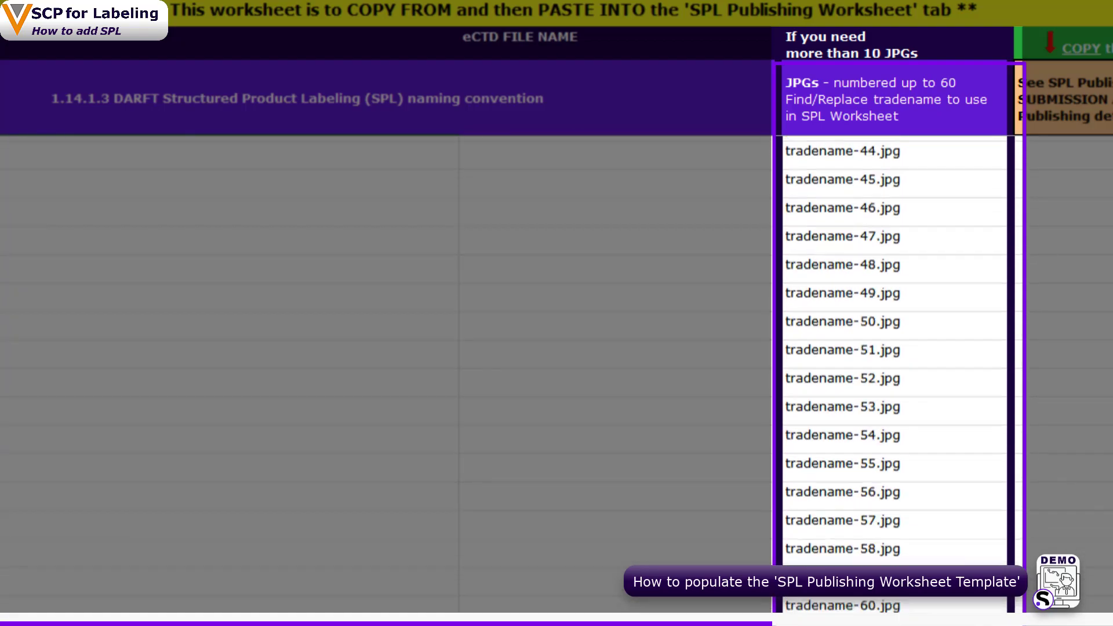
pyautogui.scroll(8, 896, 359)
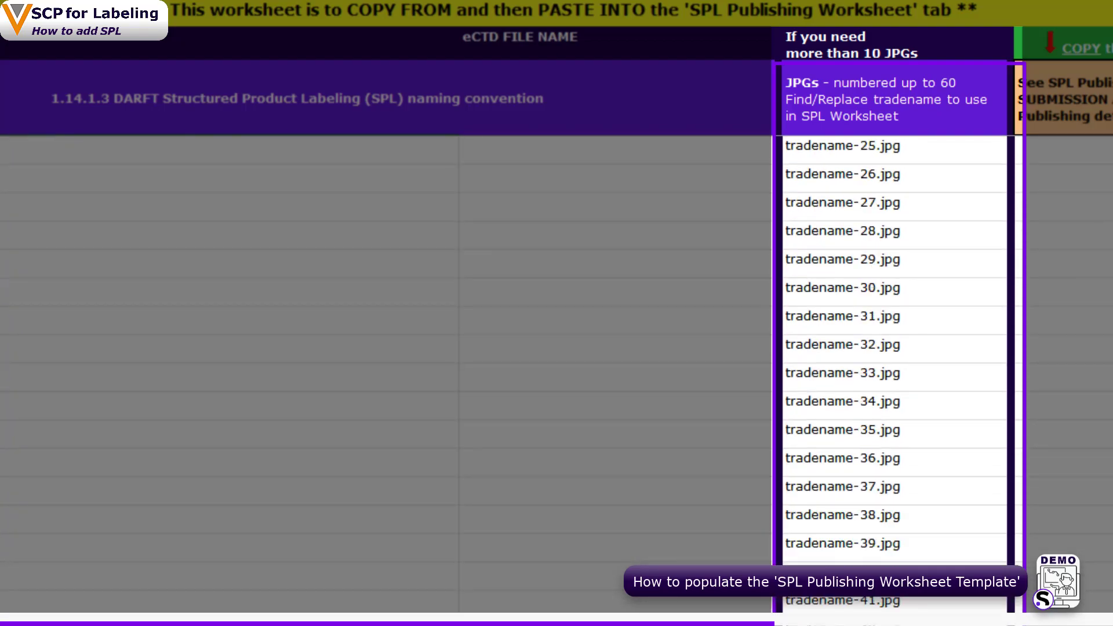
pyautogui.scroll(7, 896, 360)
pyautogui.scroll(1, 896, 360)
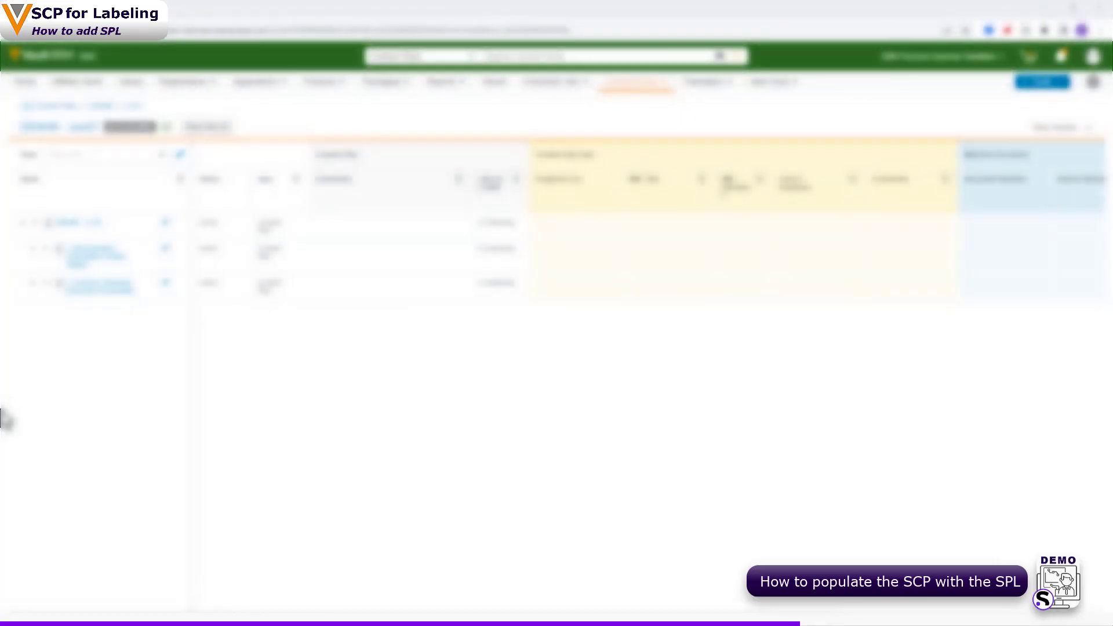
# Step: In Vault RIM content plan 020449 - xxx01, expand Administrative Information and 1.14 Labeling to show the 1.14.1 Draft and 1.14.2 Final labeling items
pyautogui.click(33, 249)
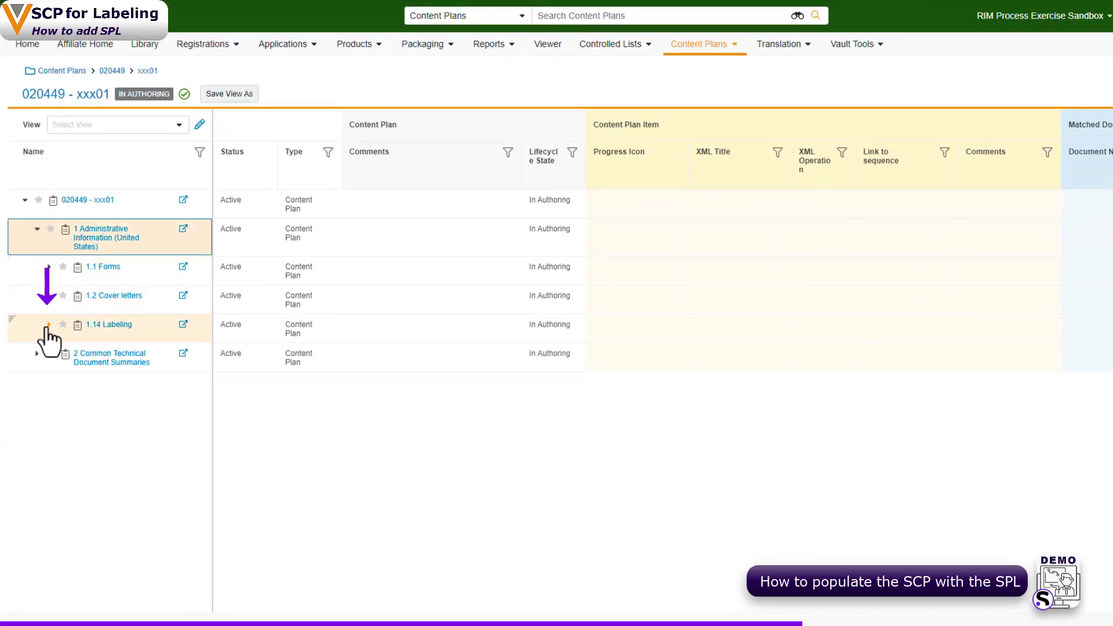
pyautogui.click(49, 324)
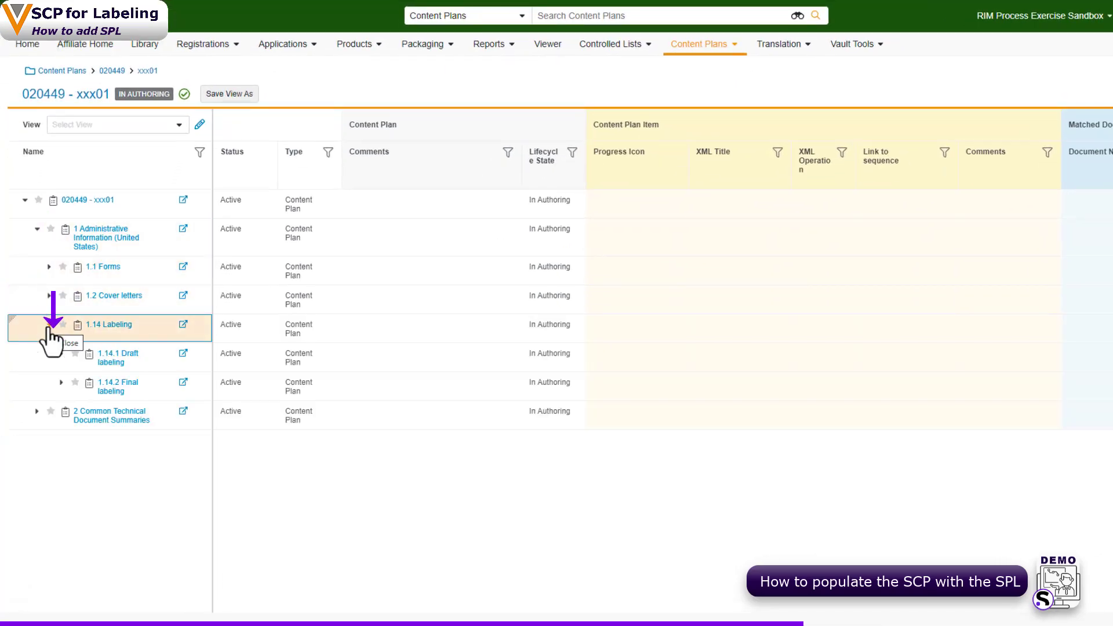
pyautogui.click(61, 355)
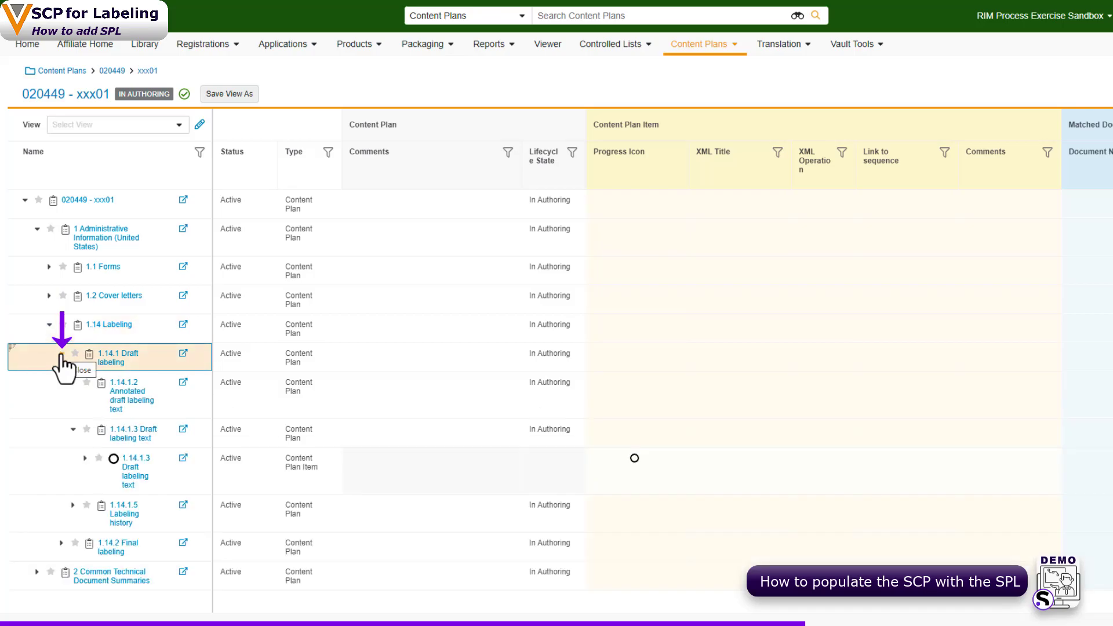
pyautogui.click(61, 543)
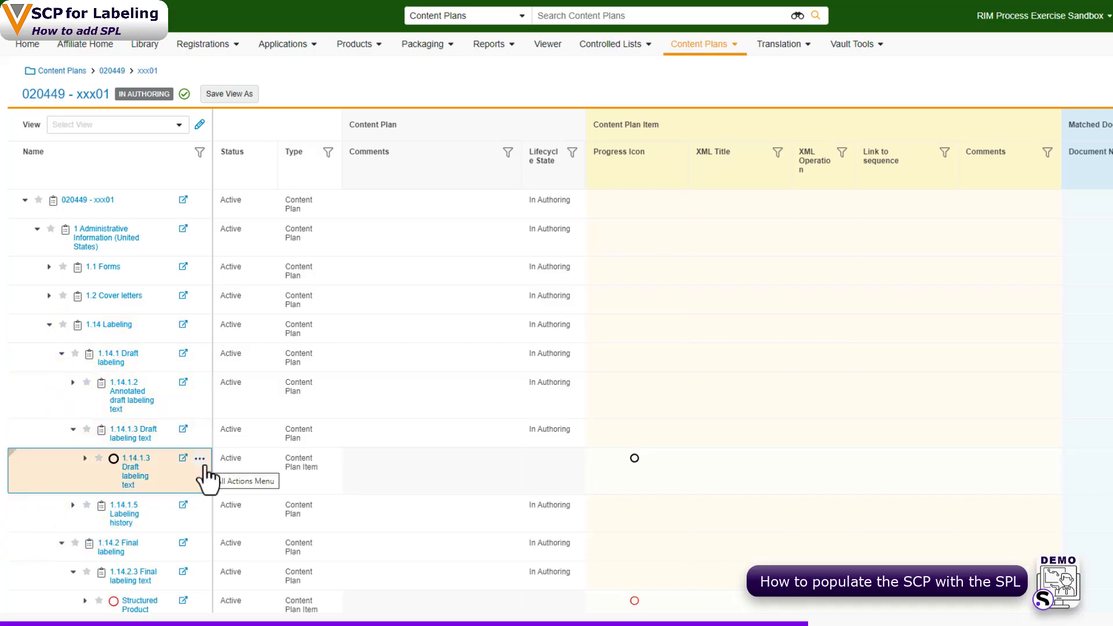
pyautogui.scroll(-1, 206, 471)
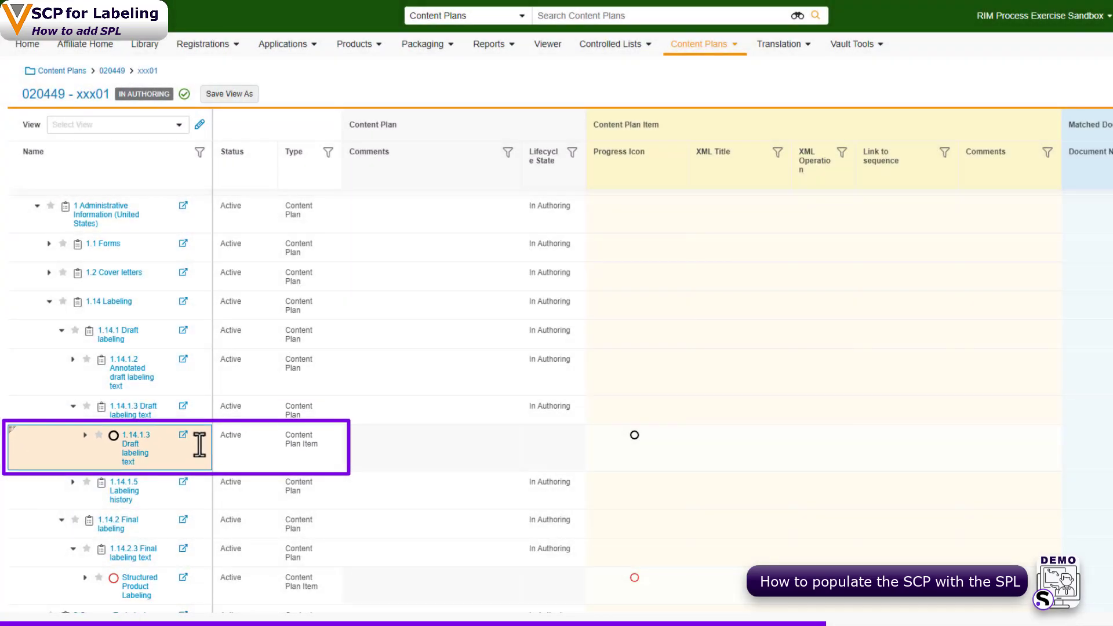
# Step: Rename the 1.14.1.3 Draft labeling text item with worksheet cell A8's description, Draft Structured Product Labeling (SPL) - Taxotere - pas ccds v43, and save
pyautogui.click(200, 440)
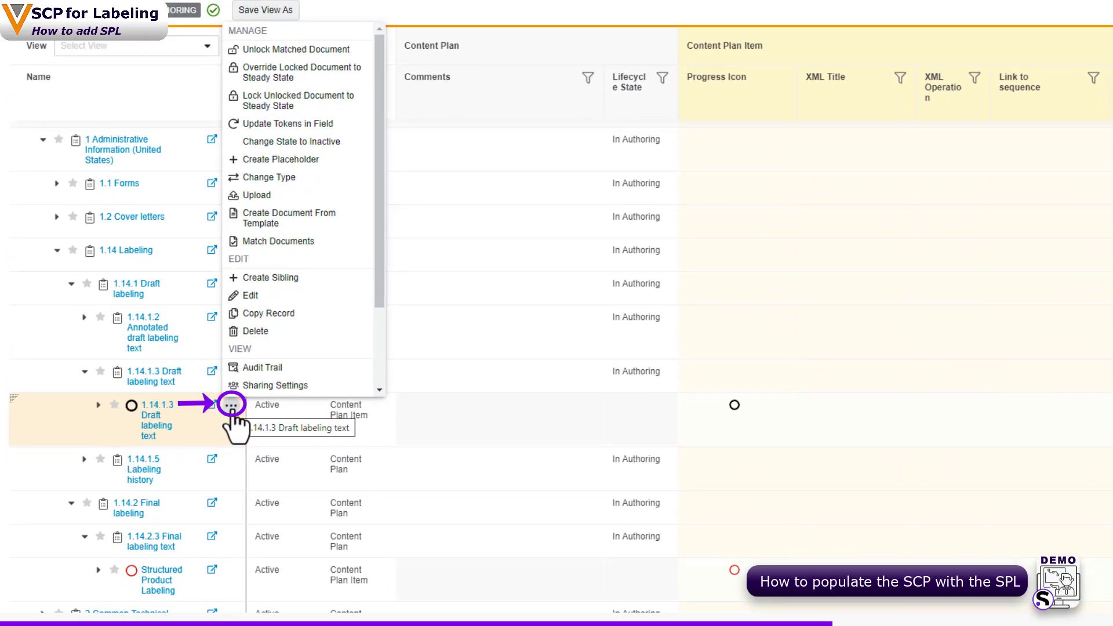
pyautogui.click(256, 297)
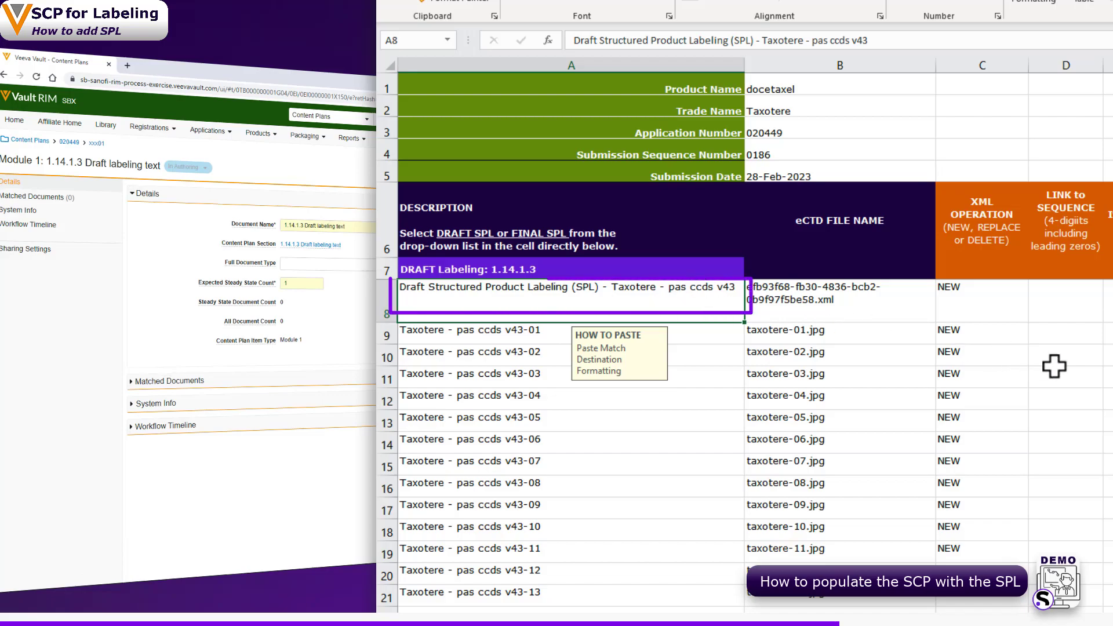
pyautogui.hotkey('ctrl', 'c')
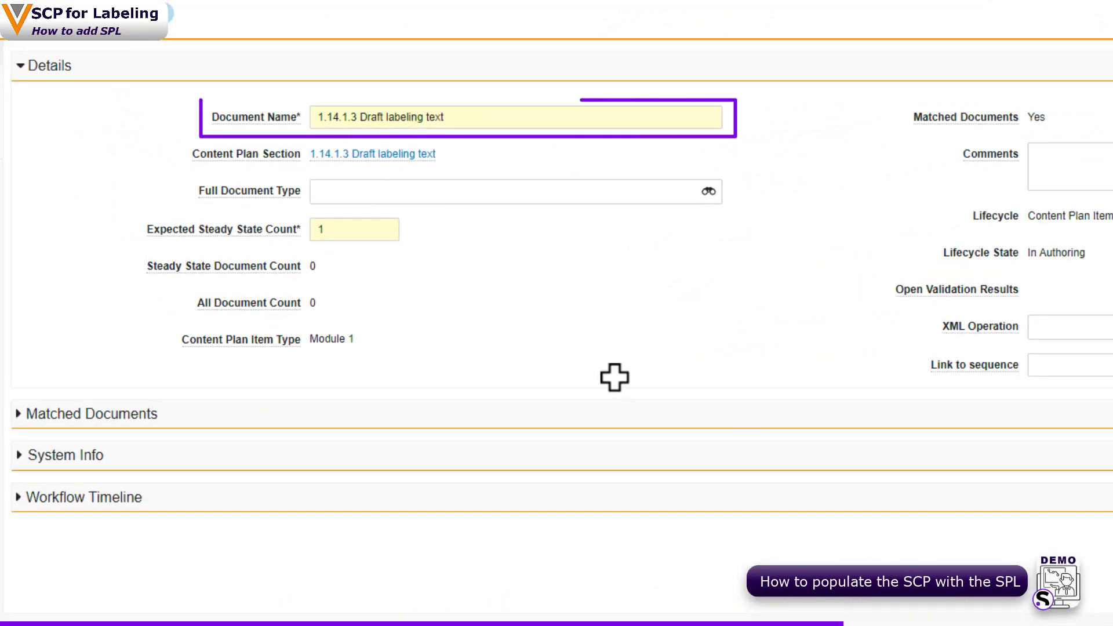
pyautogui.click(496, 120)
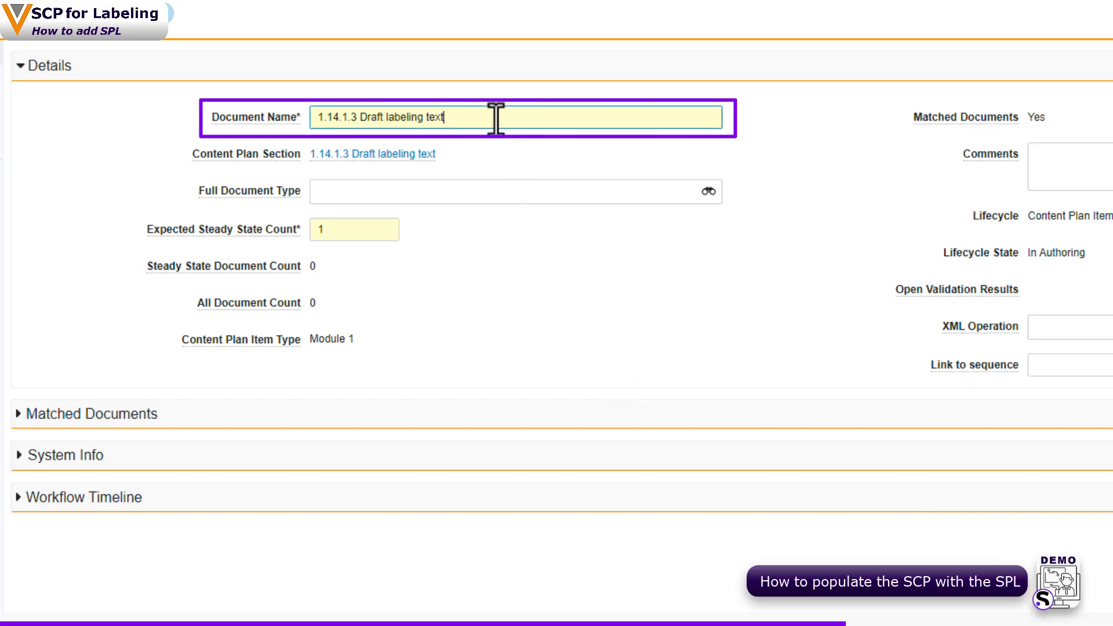
pyautogui.hotkey('ctrl', 'a')
pyautogui.hotkey('ctrl', 'v')
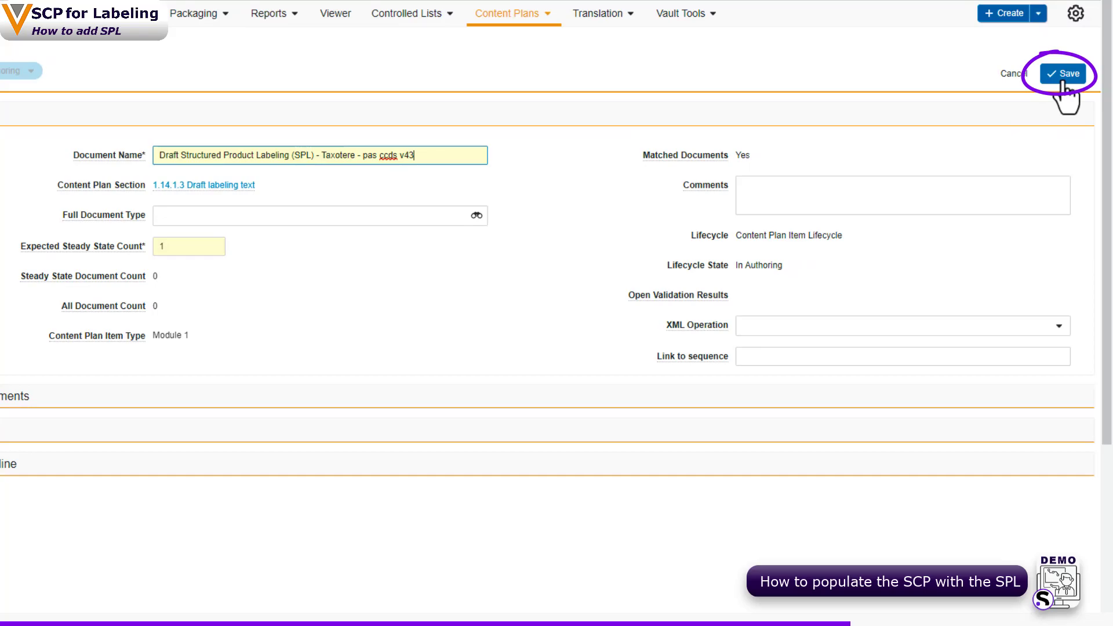
pyautogui.click(1063, 75)
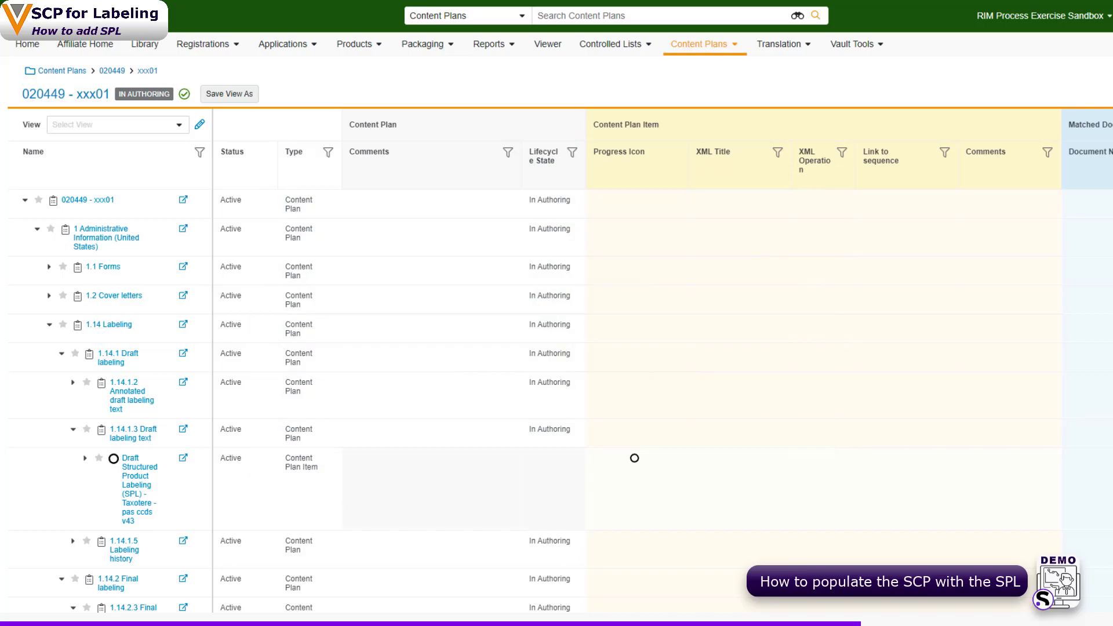
# Step: Open the Vault RIM Library in a new tab and arrange it side by side with the content plan window
pyautogui.scroll(-1, 16, 412)
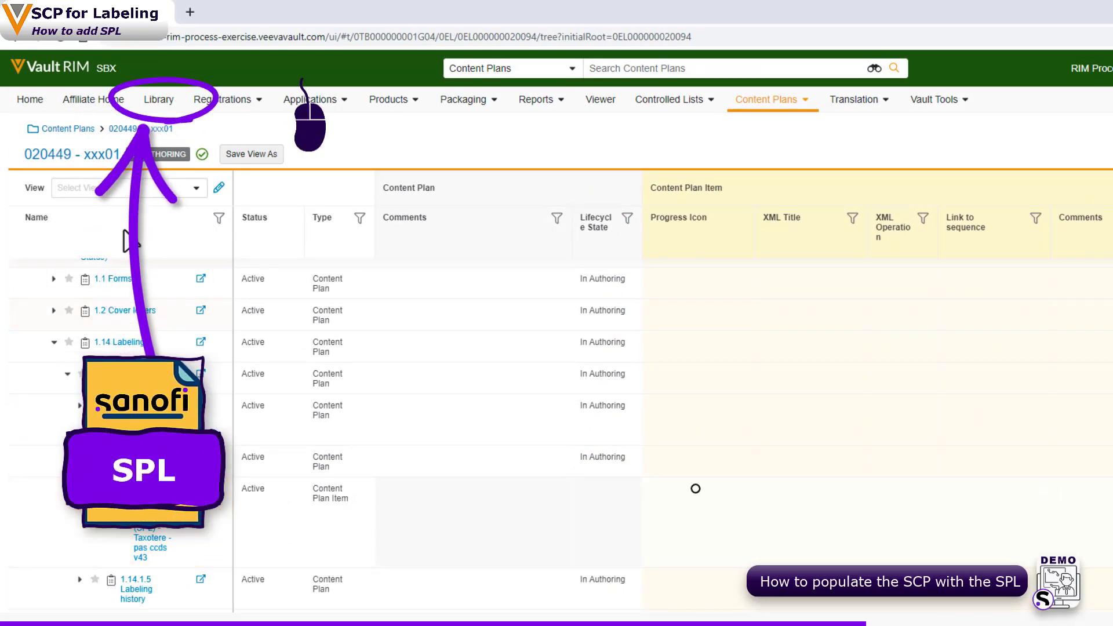
pyautogui.rightClick(159, 107)
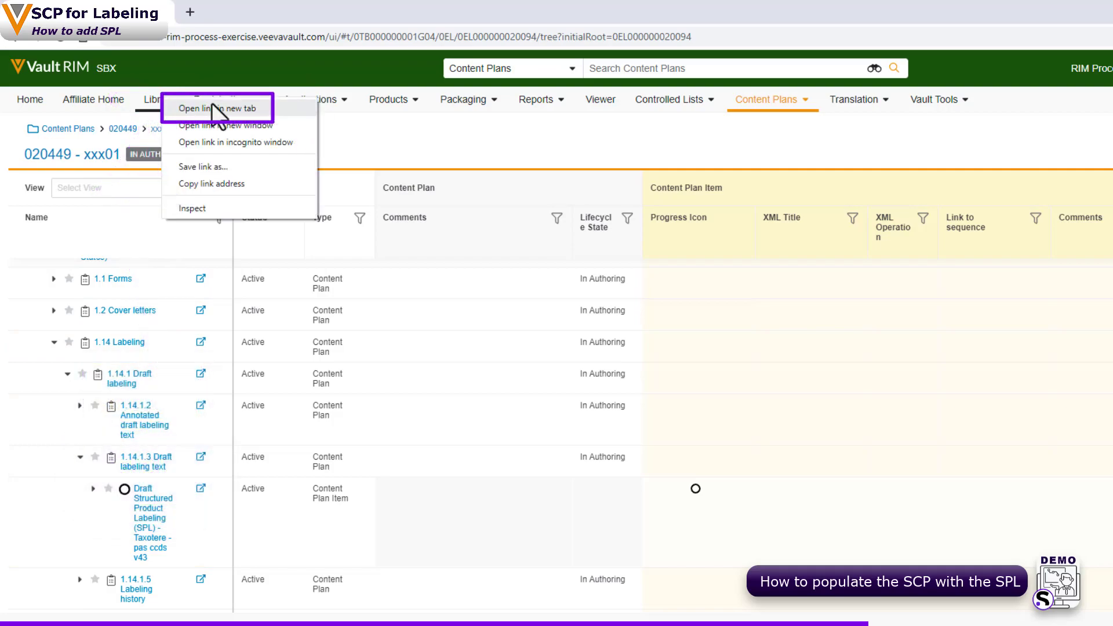
pyautogui.click(238, 109)
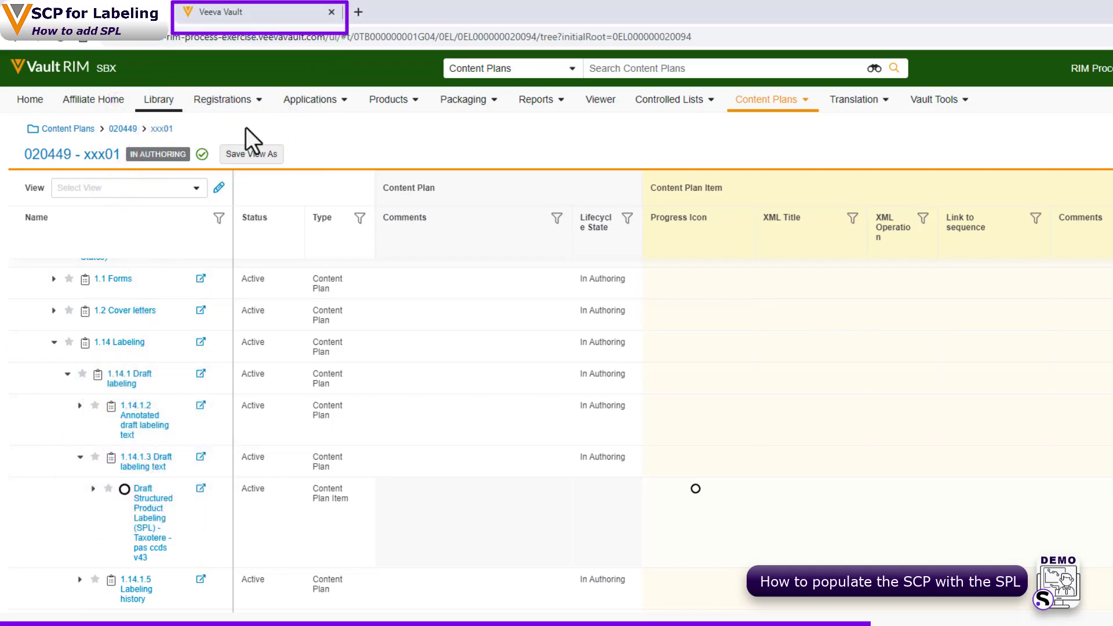
pyautogui.click(266, 10)
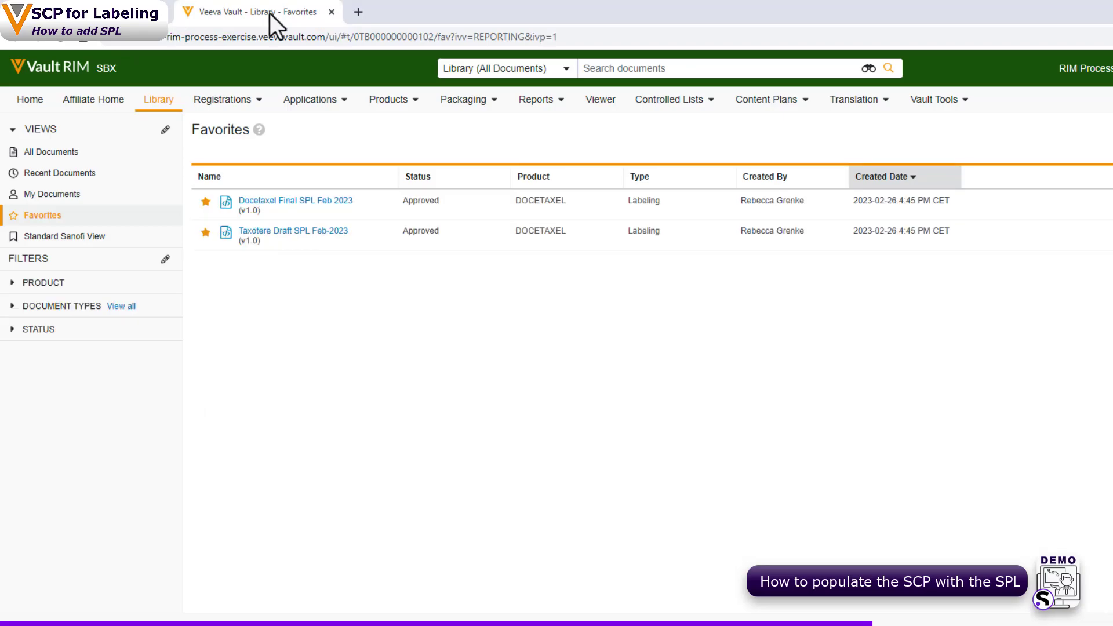
pyautogui.moveTo(270, 15); pyautogui.dragTo(8, 96)
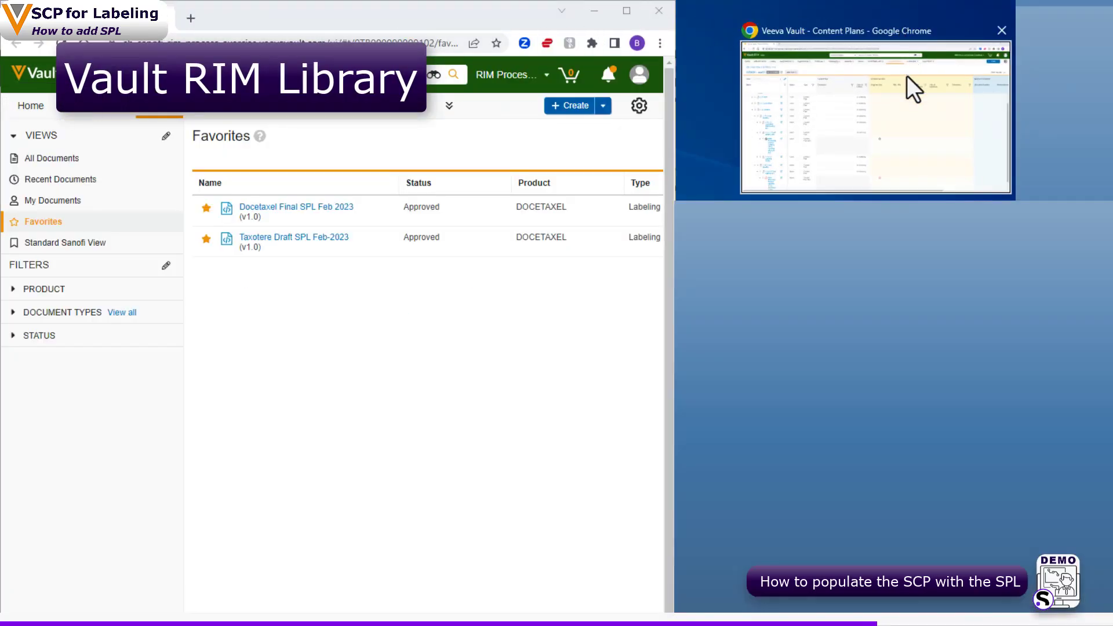
pyautogui.click(900, 137)
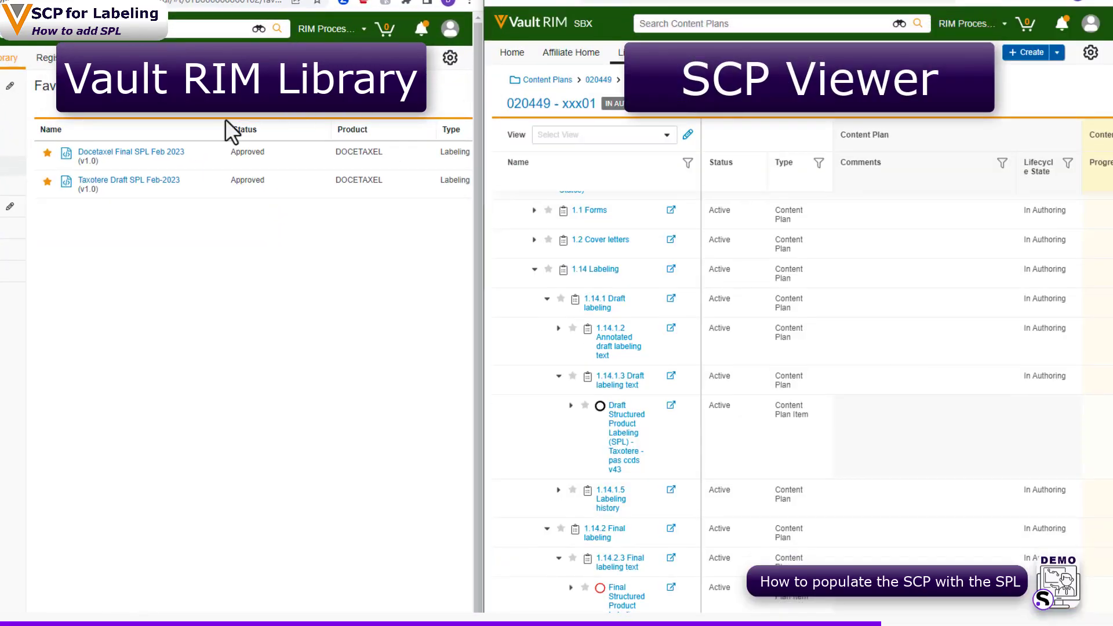
# Step: Match library documents Taxotere Draft SPL Feb-2023 and Docetaxel Final SPL Feb 2023 to the draft and final SPL content plan items respectively
pyautogui.moveTo(120, 154)
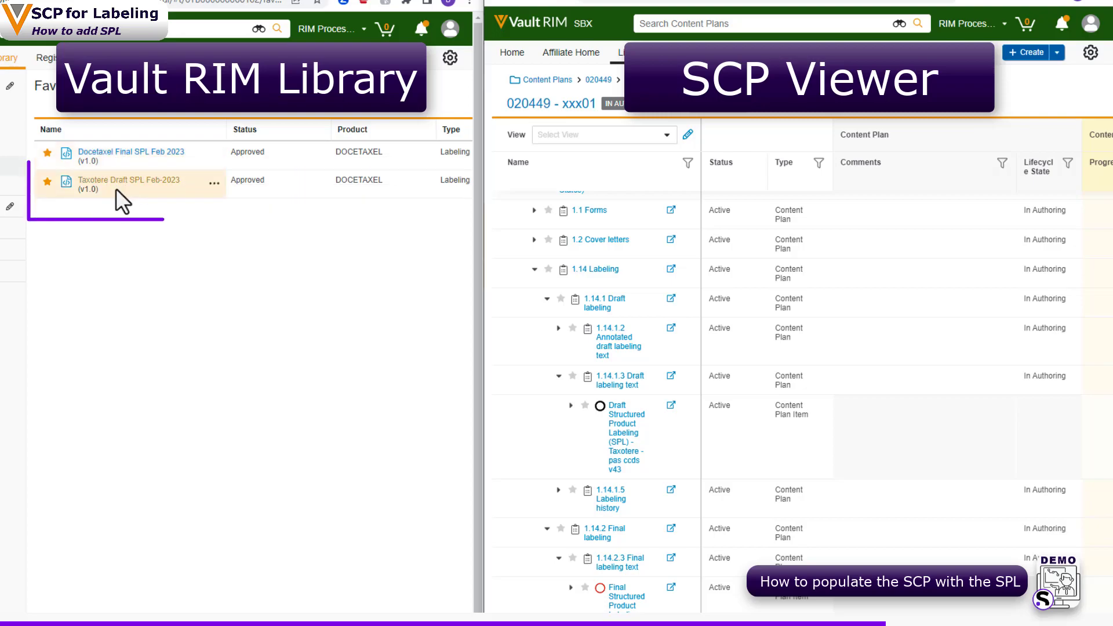
pyautogui.moveTo(116, 184); pyautogui.dragTo(685, 423)
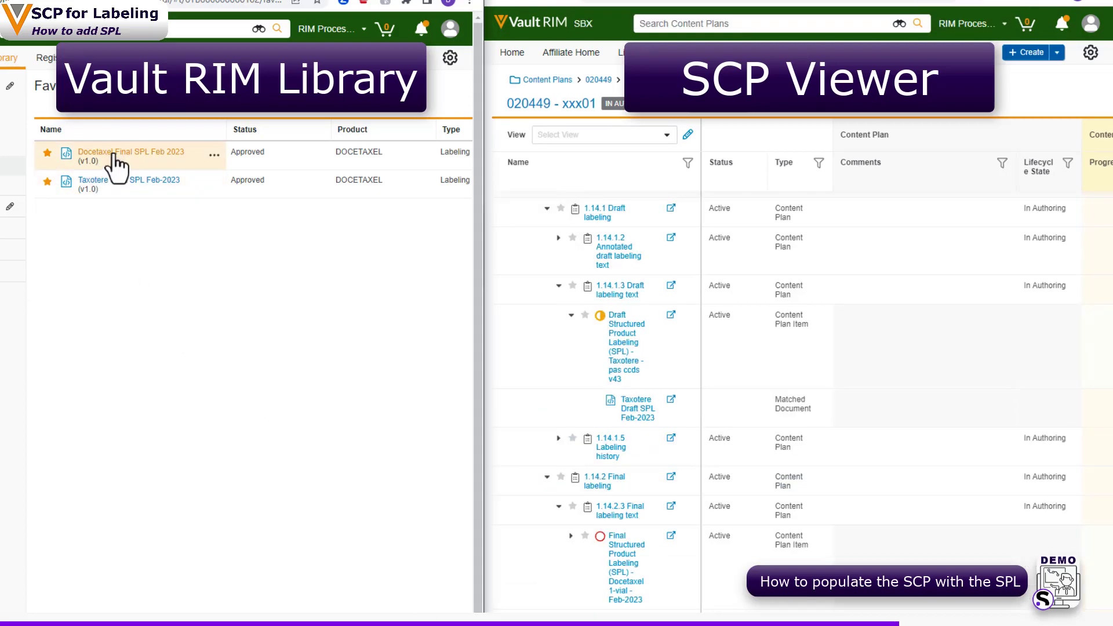
pyautogui.moveTo(115, 164); pyautogui.dragTo(623, 492)
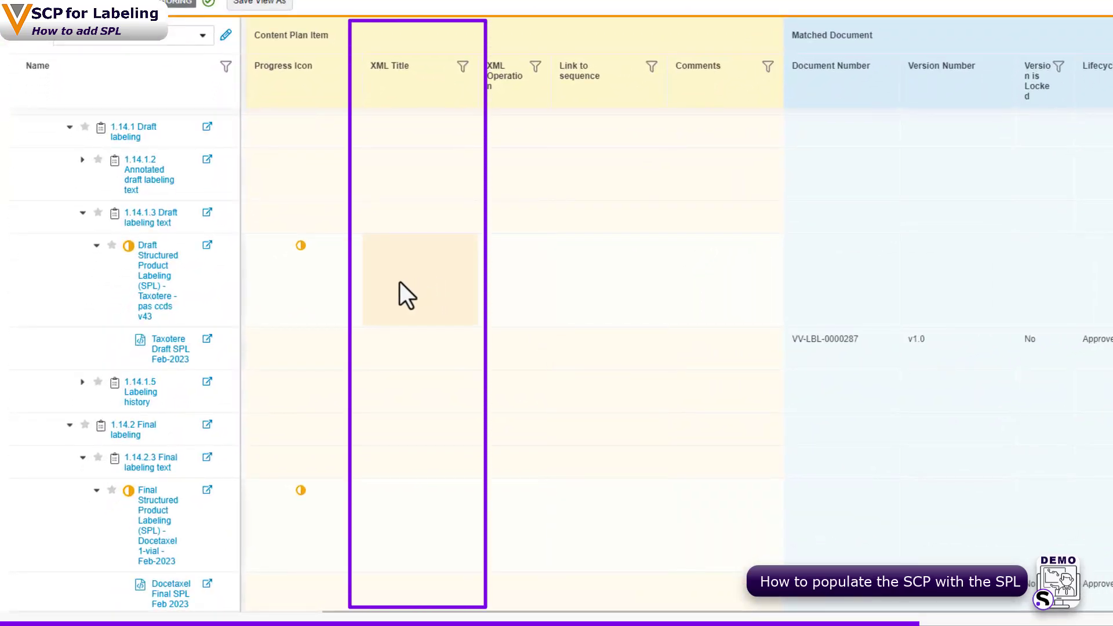
# Step: Fill in the XML Title of the draft and final SPL items with the descriptions from cell A8 of their publishing worksheets
pyautogui.click(399, 282)
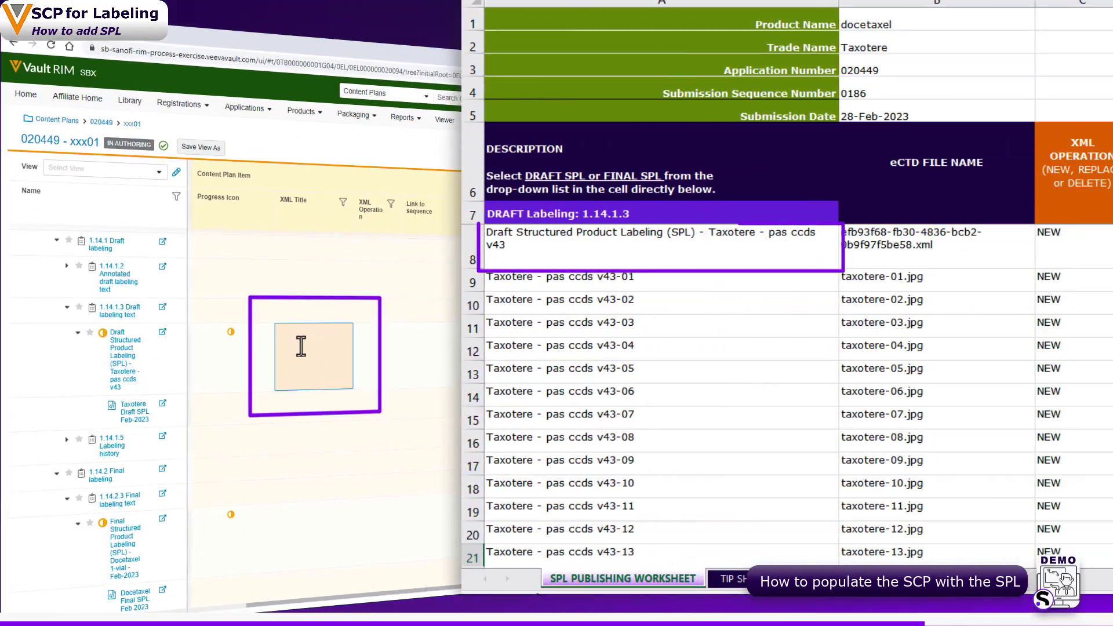
pyautogui.hotkey('ctrl', 'c')
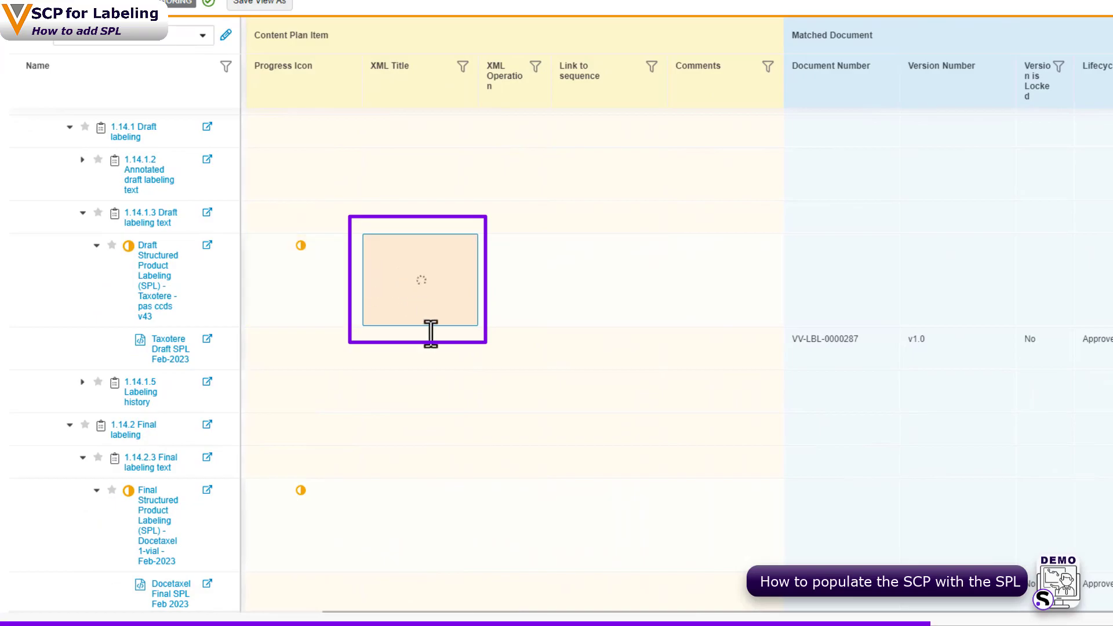
pyautogui.hotkey('ctrl', 'v')
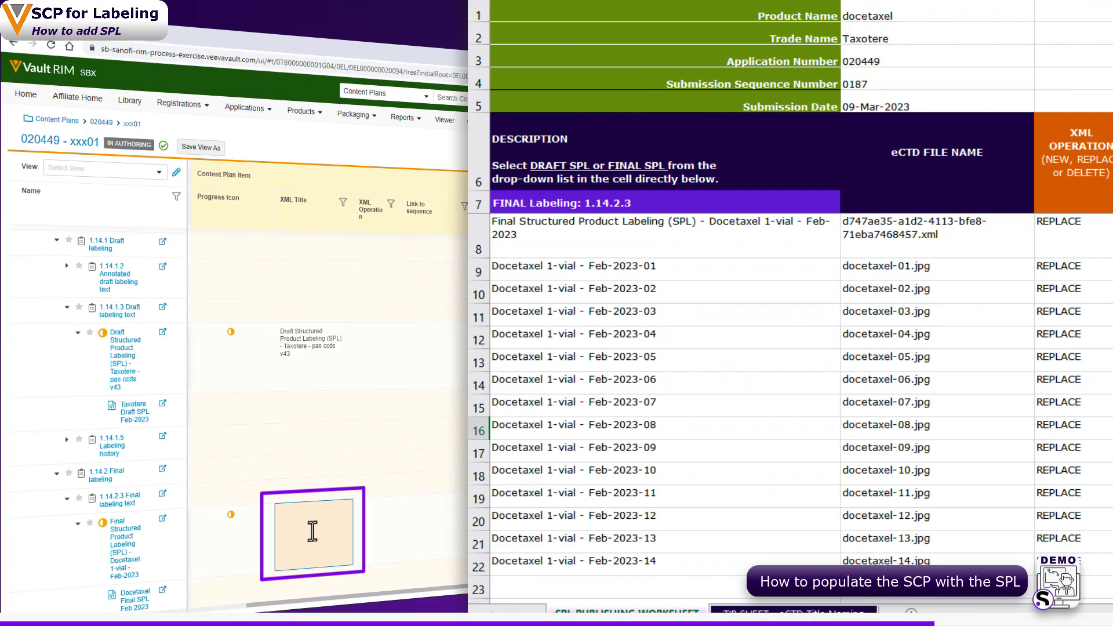
pyautogui.click(313, 531)
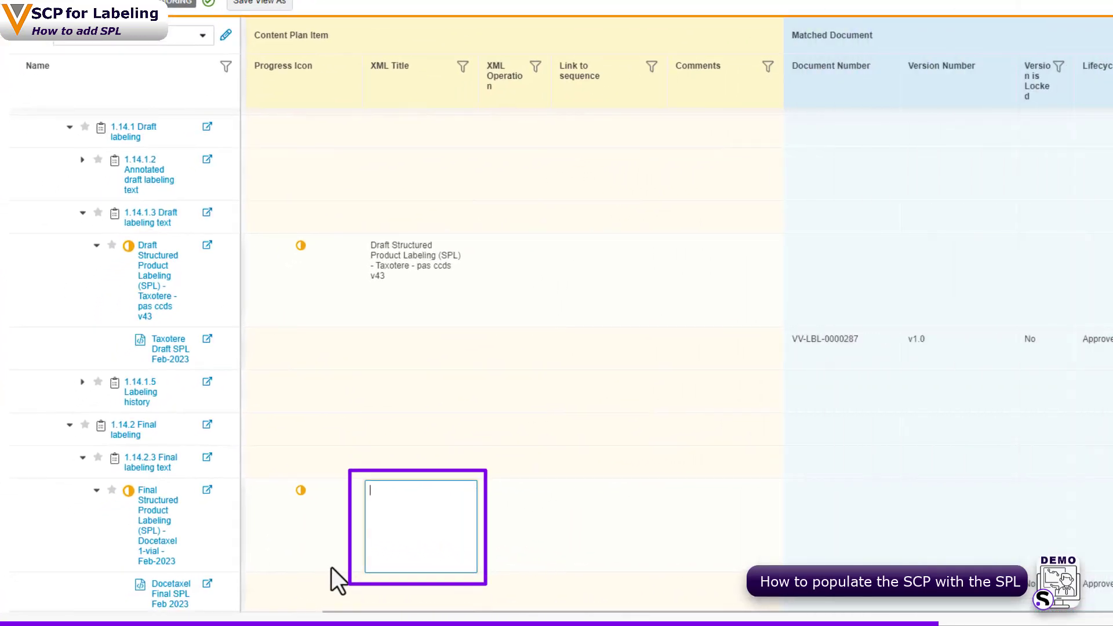
pyautogui.hotkey('ctrl', 'v')
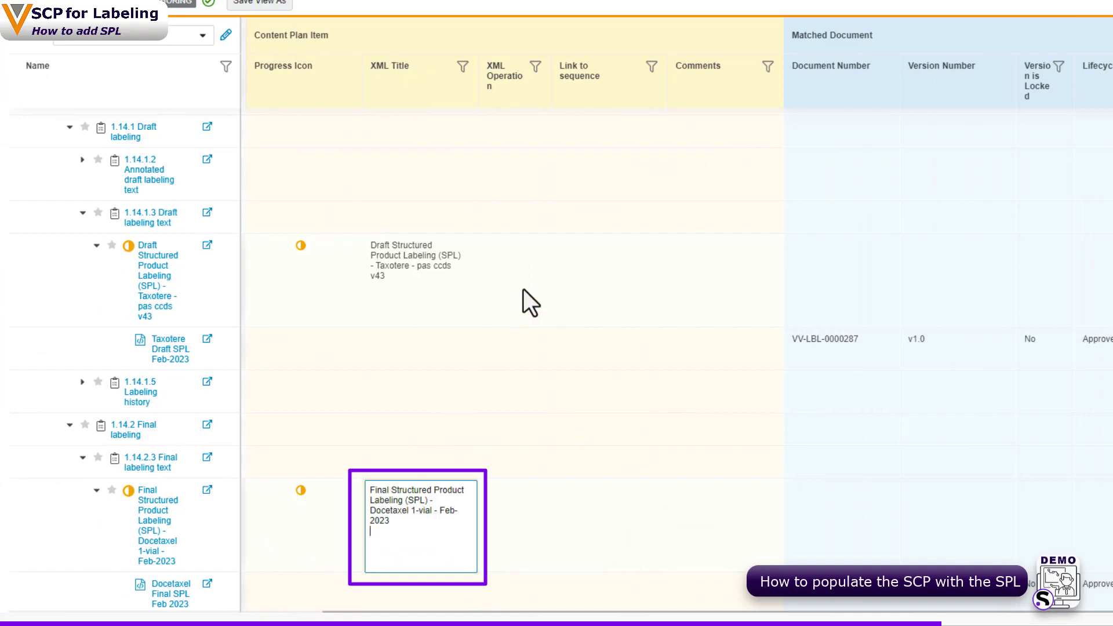
# Step: Set XML Operation to New for the draft SPL item and Replace for the final one, linking the final item to sequence 0179
pyautogui.click(533, 273)
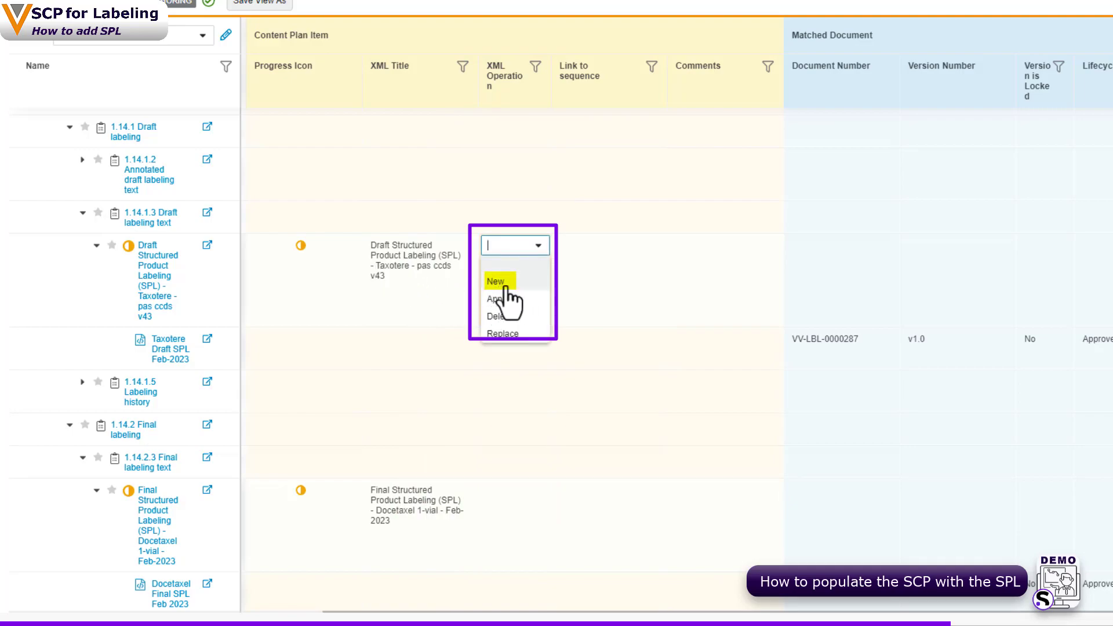
pyautogui.click(528, 284)
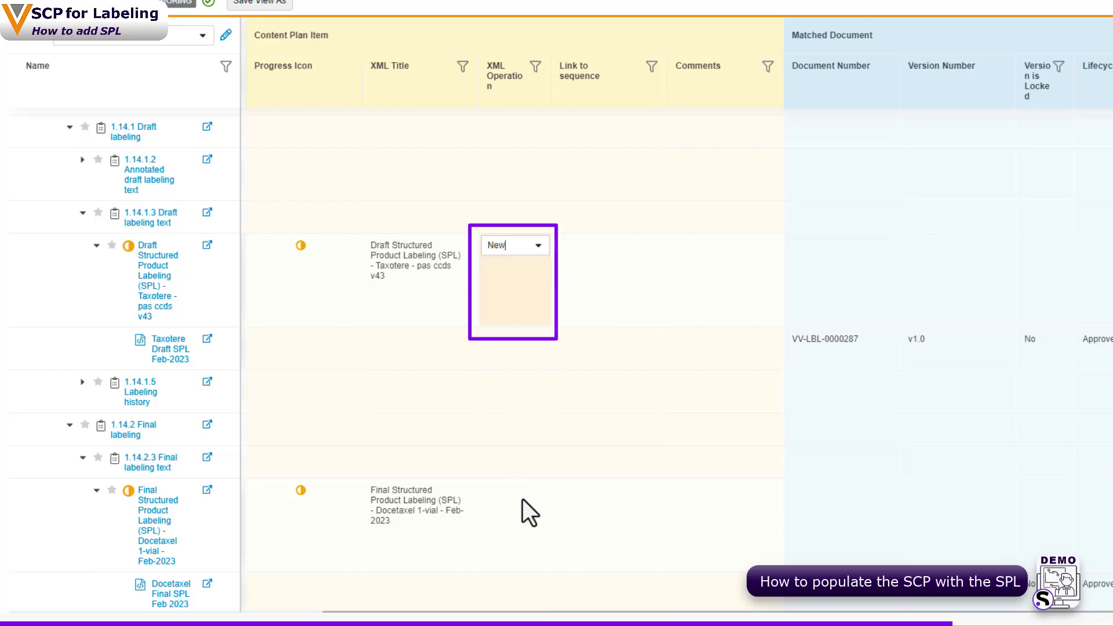
pyautogui.click(525, 521)
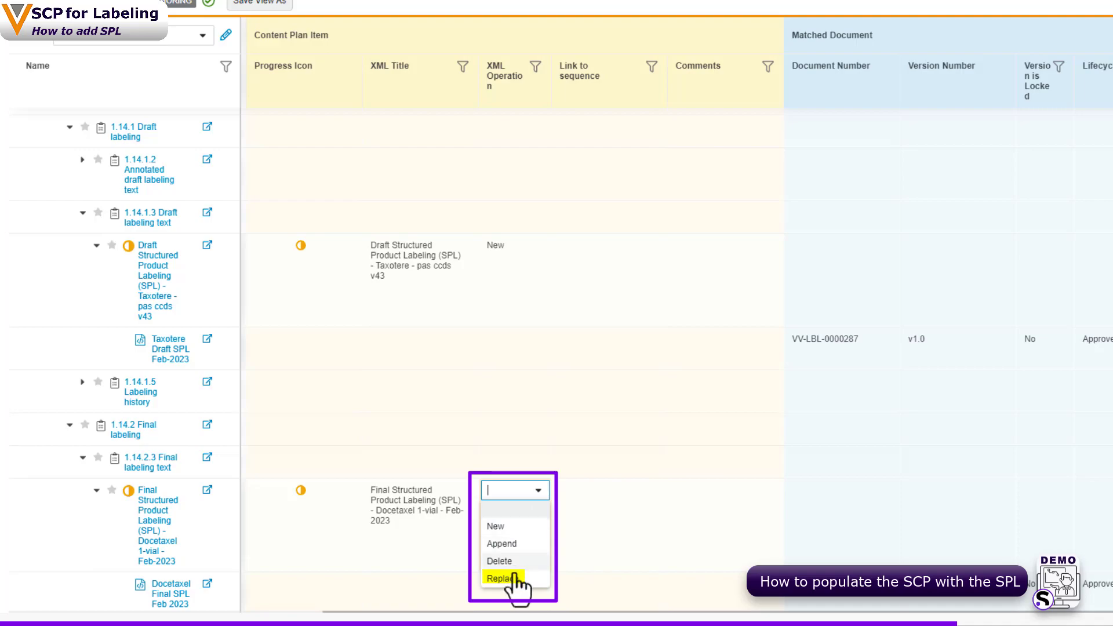
pyautogui.click(515, 580)
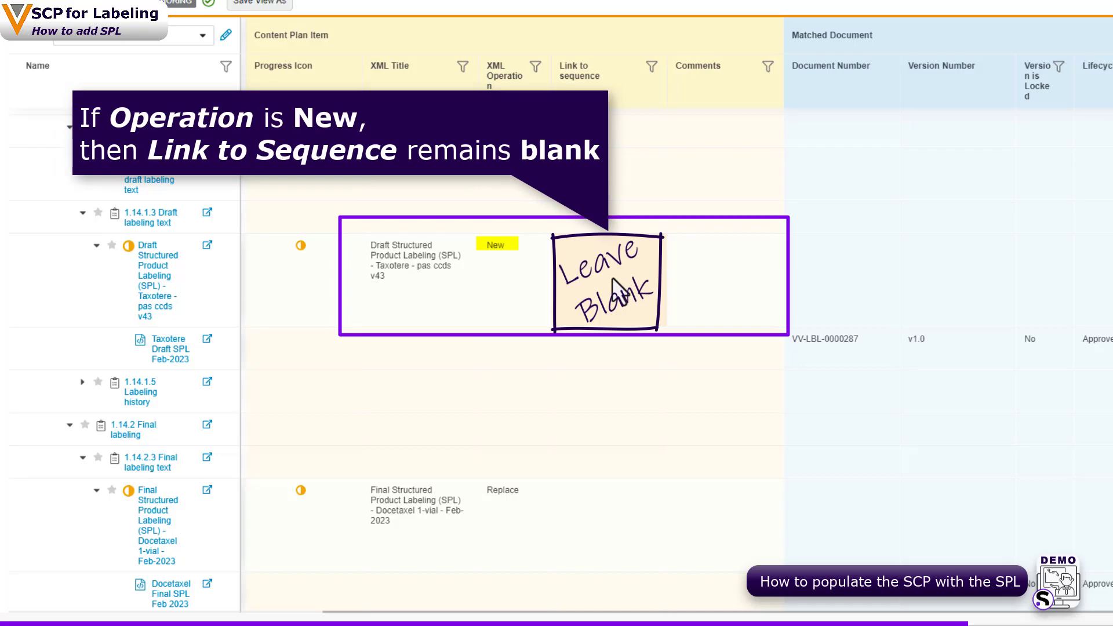
pyautogui.click(617, 522)
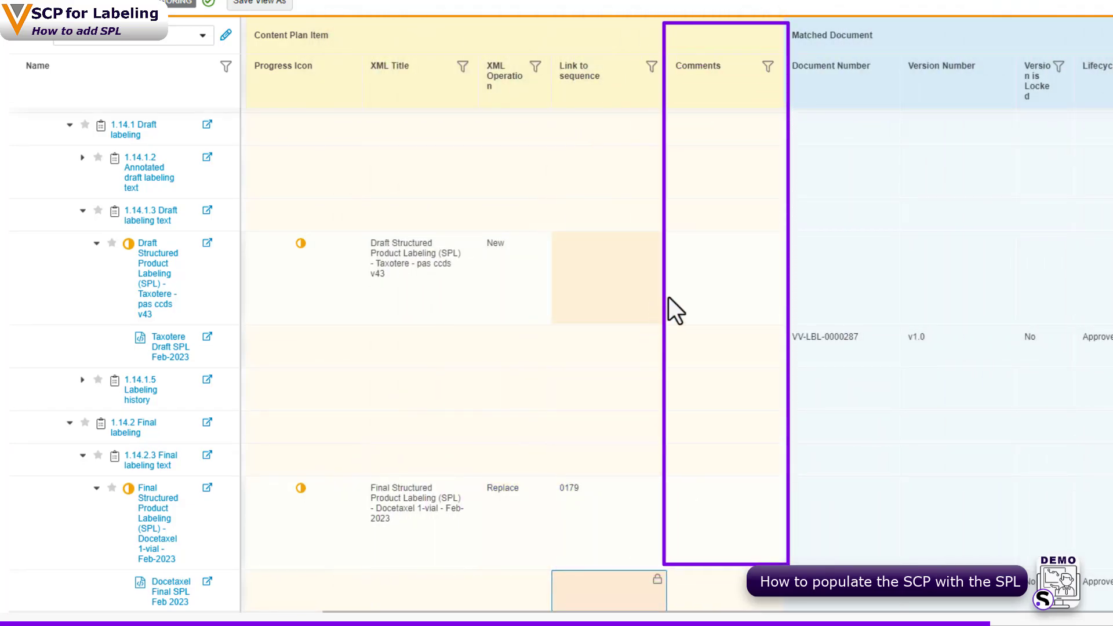
# Step: Add the comment "See SPL Publishing Worksheet in the SUBMISSION ATTACHMENTS section for Publishing details" to both the draft and final SPL items
pyautogui.click(713, 288)
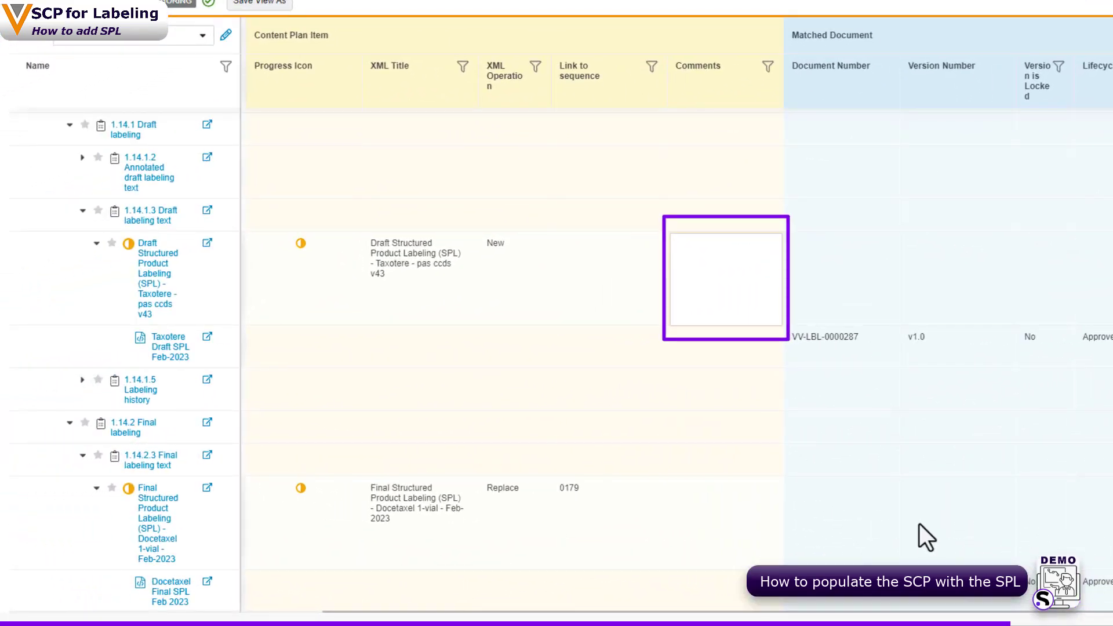
pyautogui.click(713, 289)
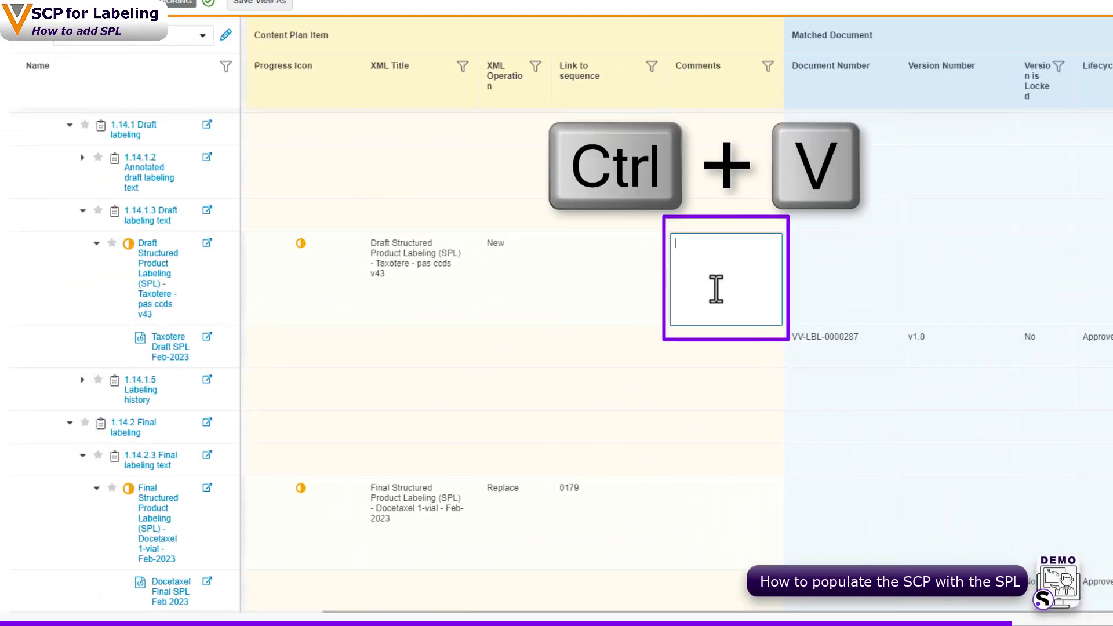
pyautogui.hotkey('ctrl', 'v')
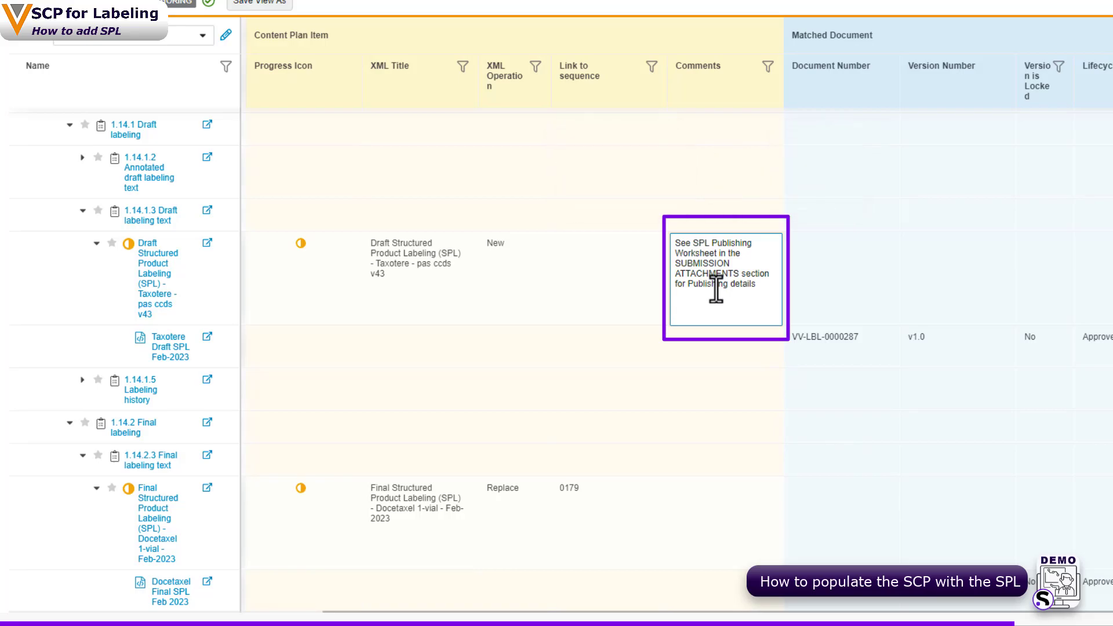
pyautogui.press('Return')
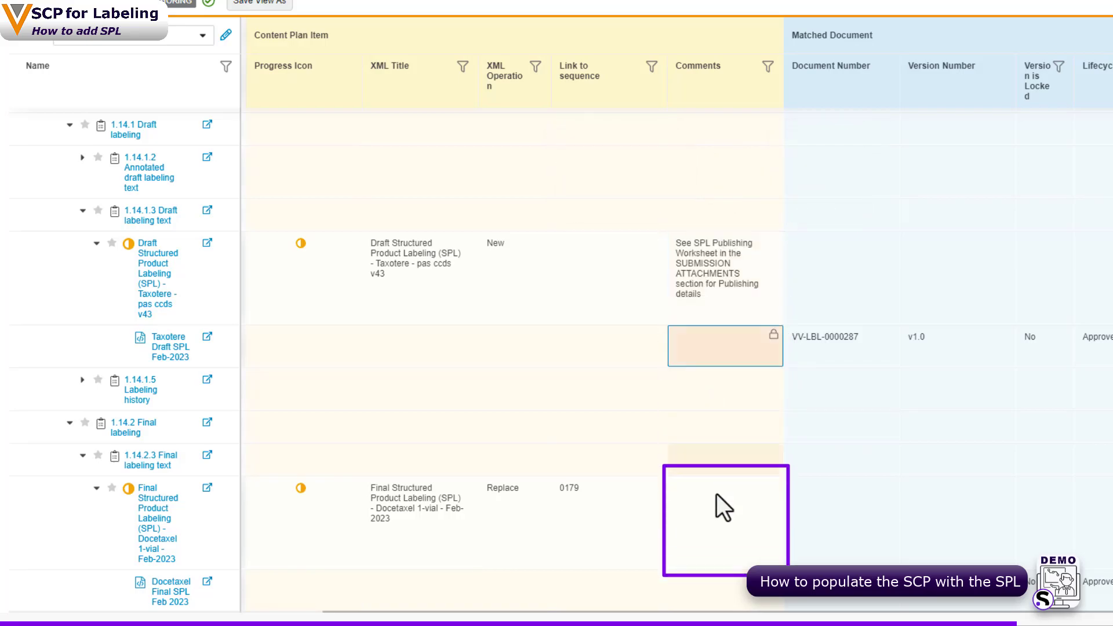
pyautogui.click(718, 517)
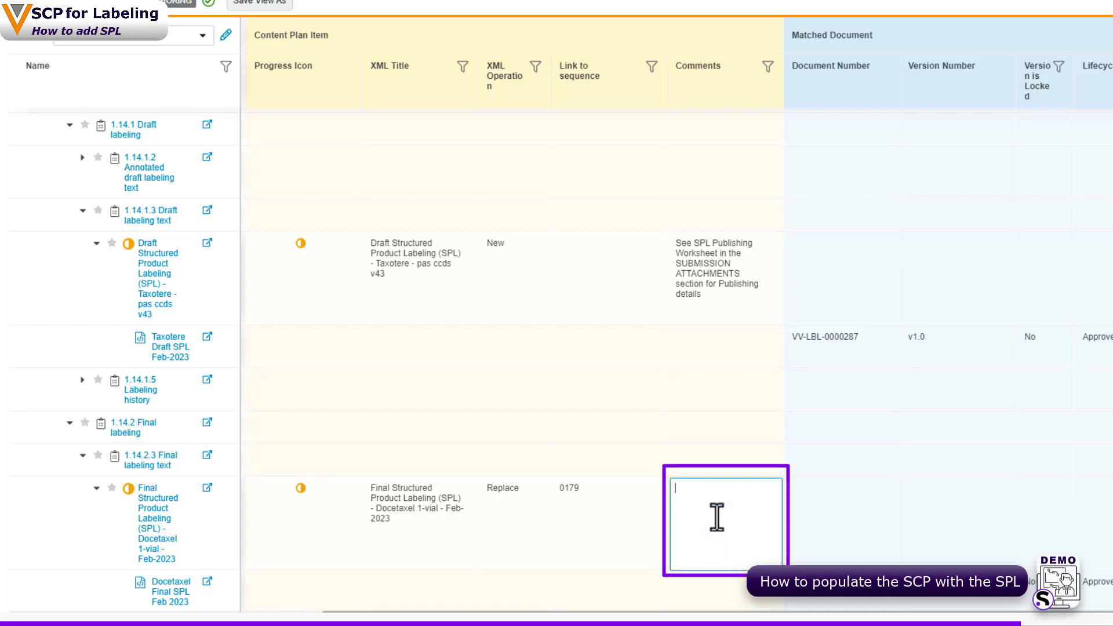
pyautogui.hotkey('ctrl', 'v')
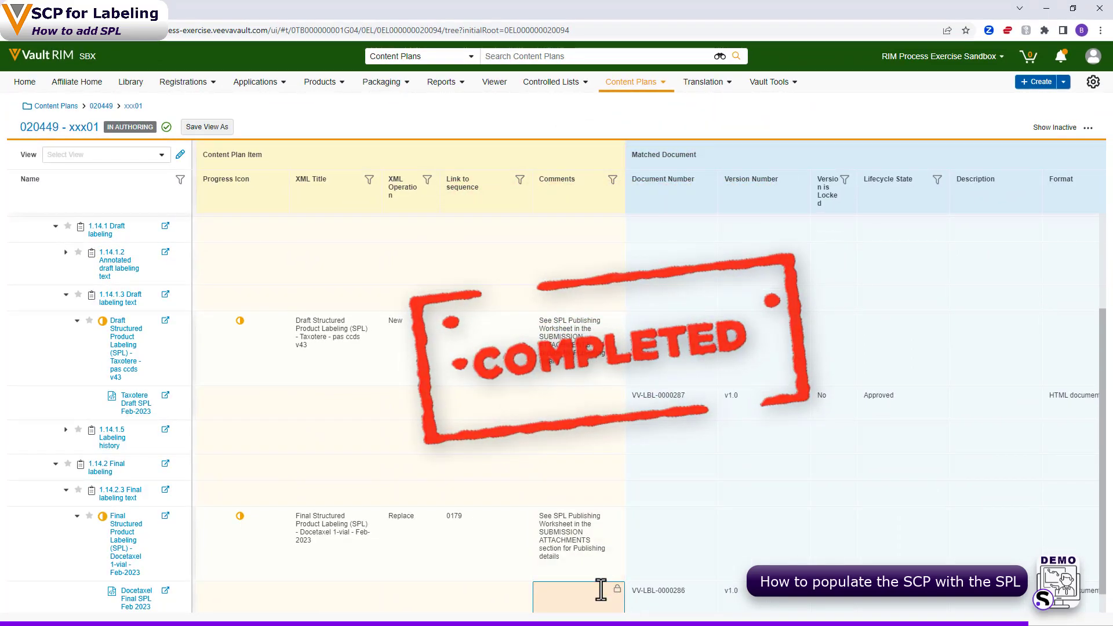
pyautogui.moveTo(490, 616); pyautogui.dragTo(341, 615)
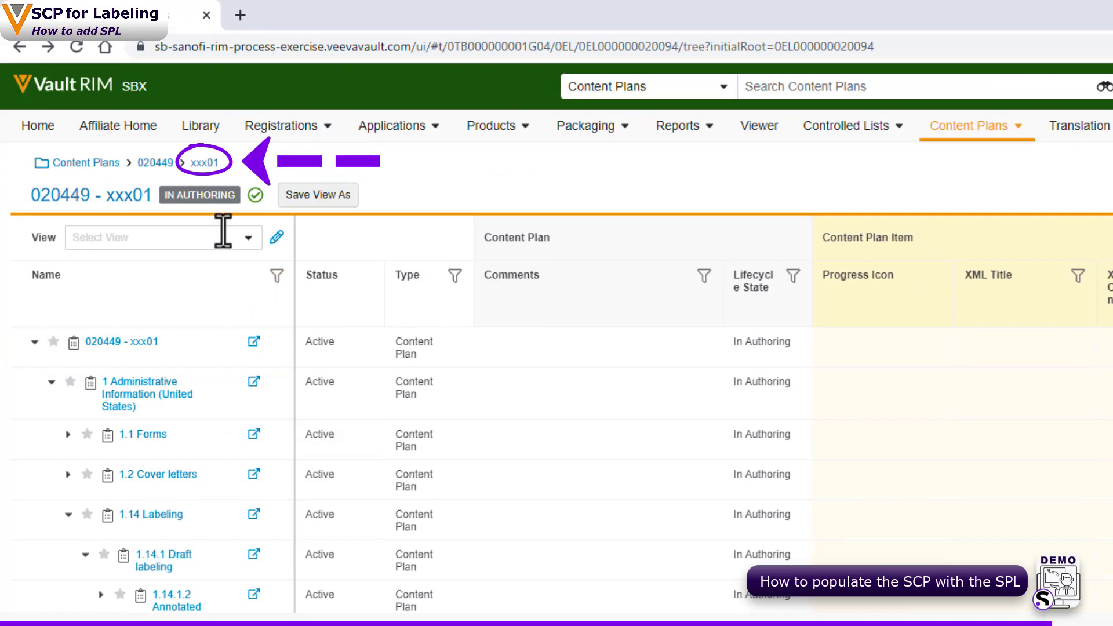
pyautogui.click(207, 165)
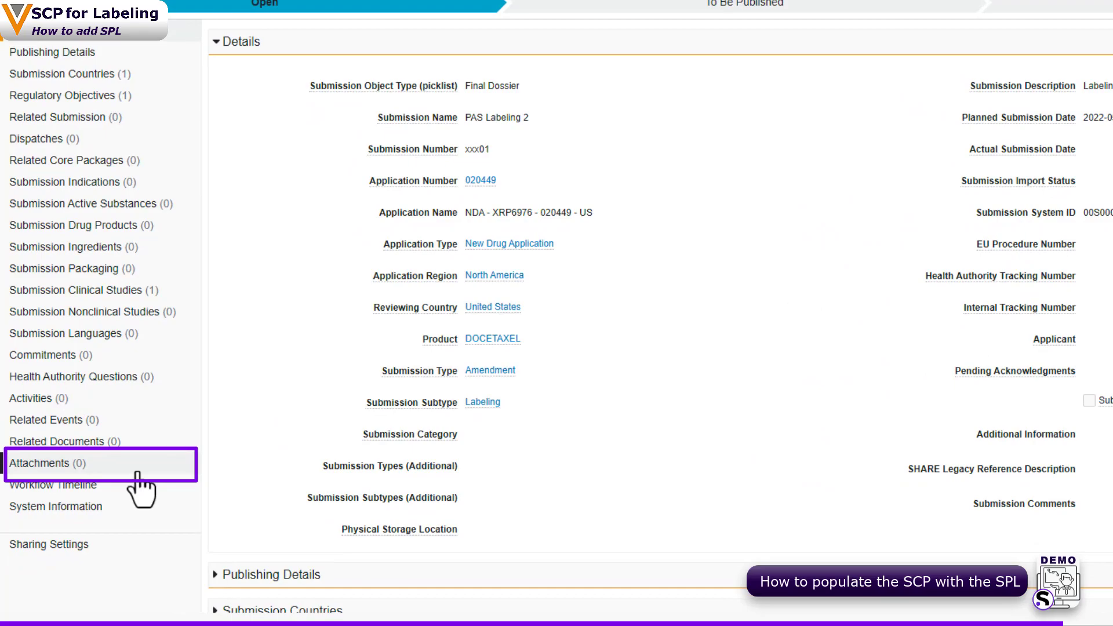
pyautogui.click(138, 473)
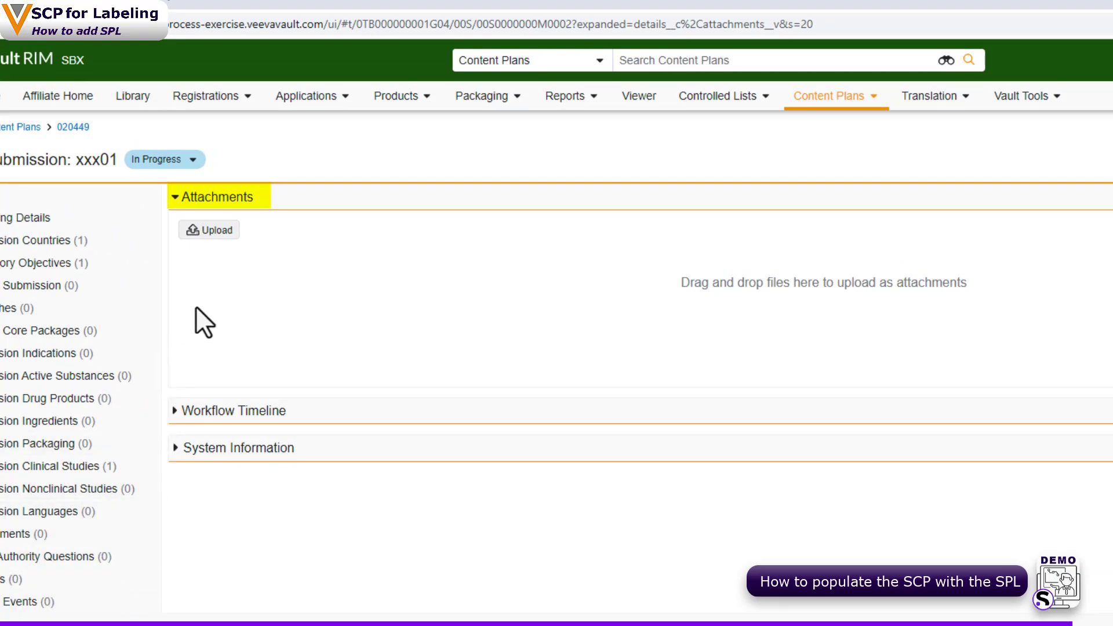
pyautogui.click(216, 234)
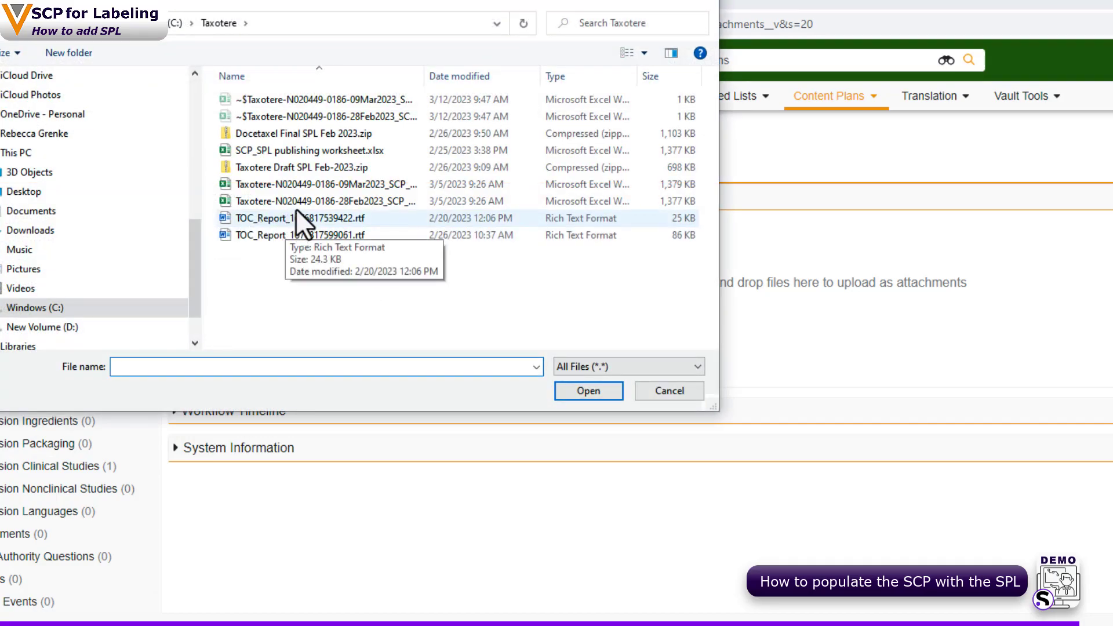
pyautogui.click(321, 200)
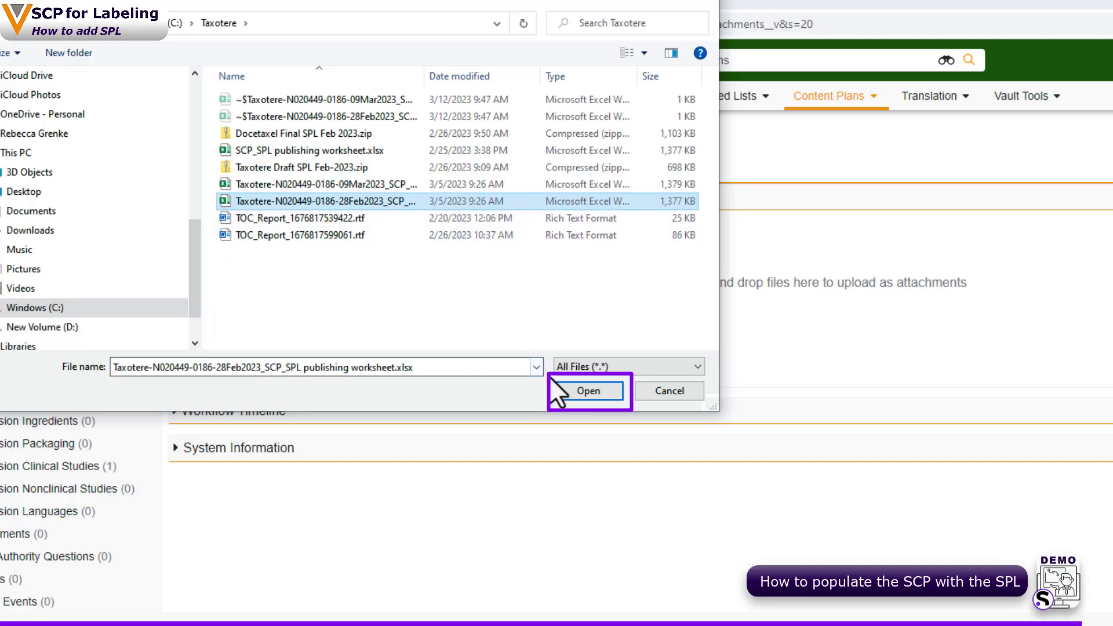
pyautogui.click(567, 390)
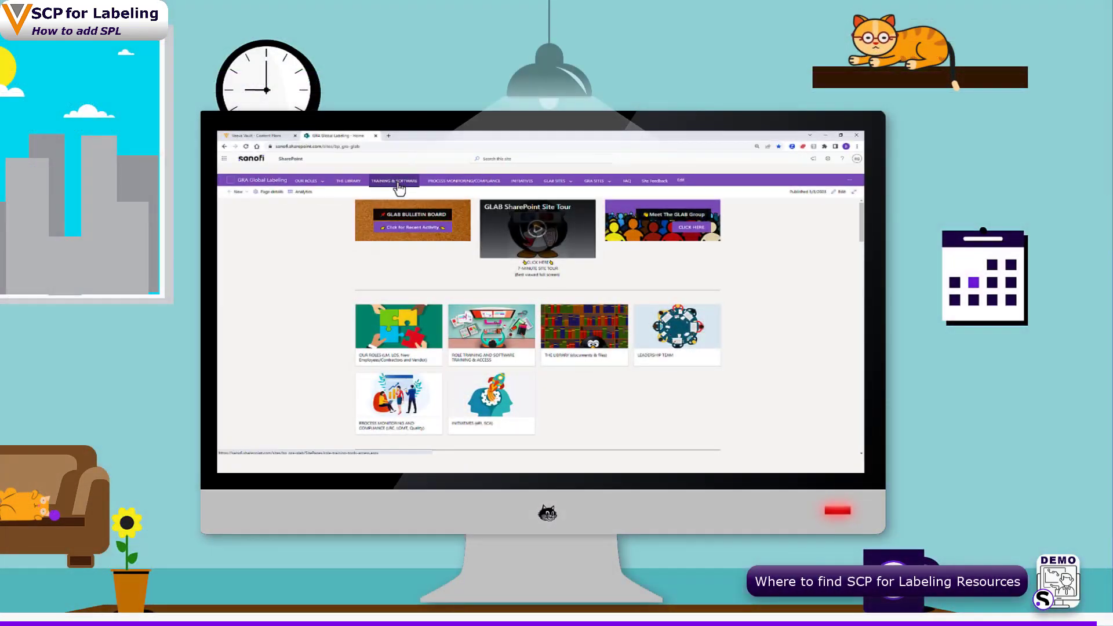
# Step: On the GRA Global Labeling SharePoint site, open the Submission Content Plan (SCP) for Labeling training page and review its training and support resources
pyautogui.click(397, 182)
pyautogui.click(695, 351)
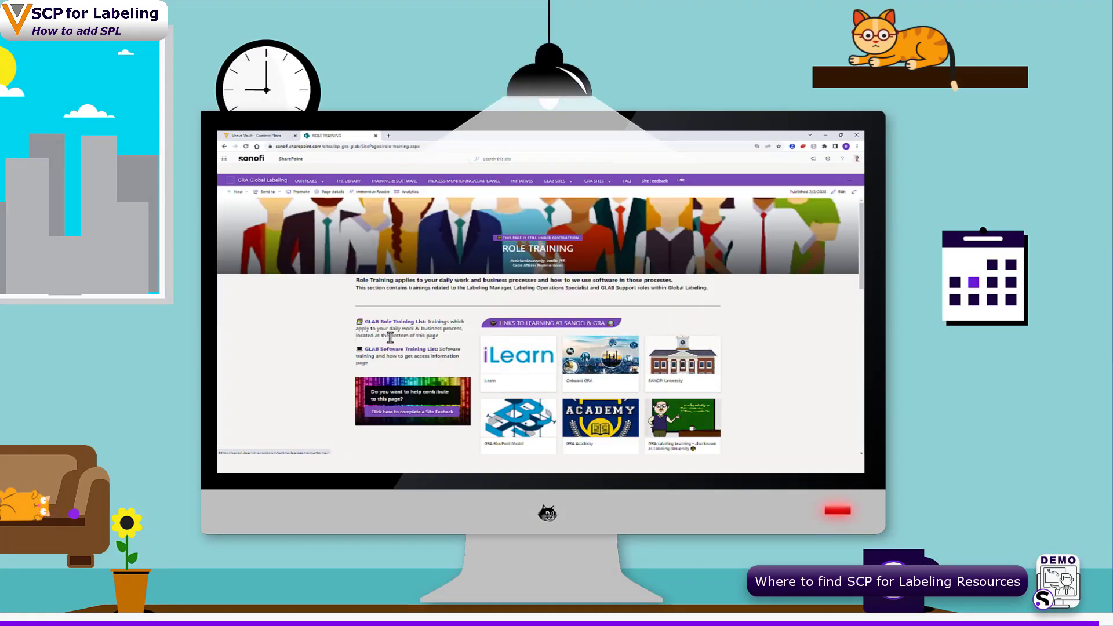
pyautogui.click(388, 323)
pyautogui.click(415, 302)
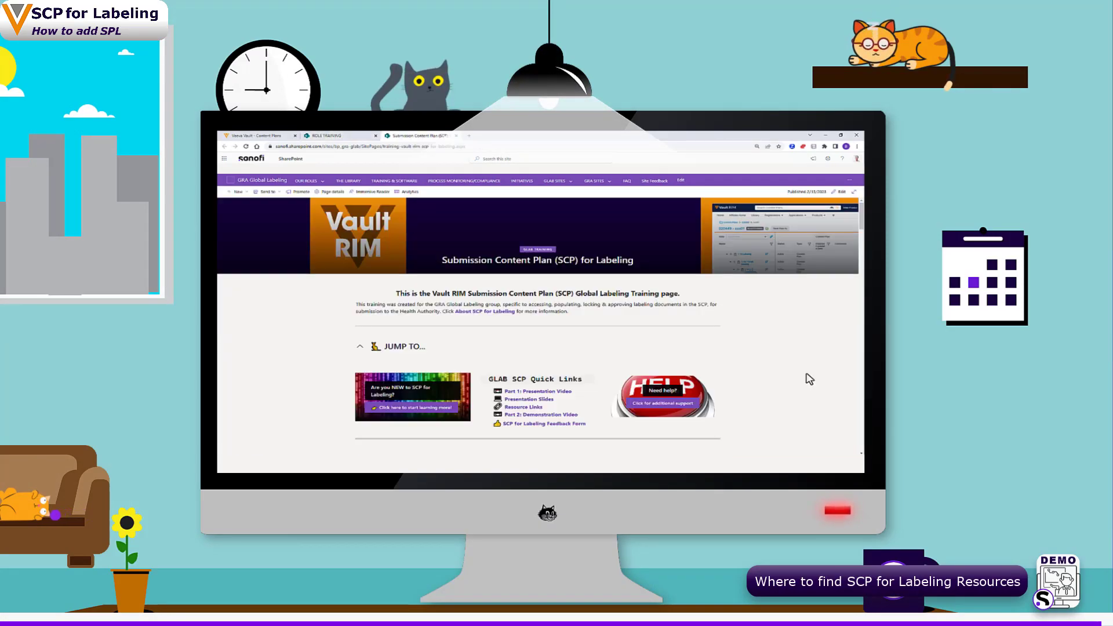
pyautogui.scroll(-10, 810, 380)
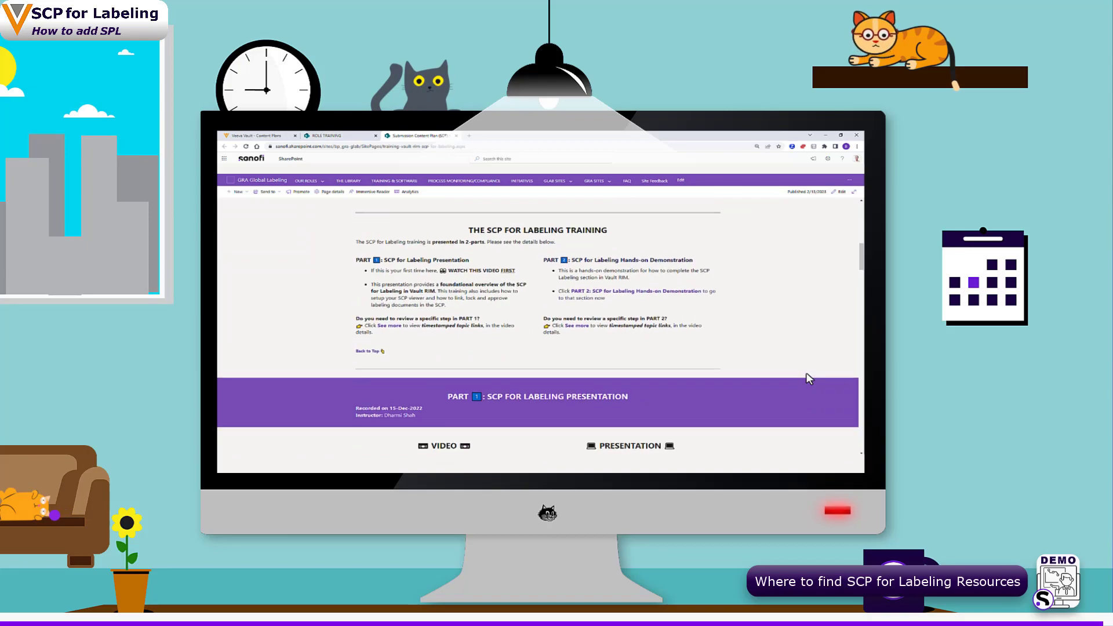
pyautogui.scroll(-15, 810, 379)
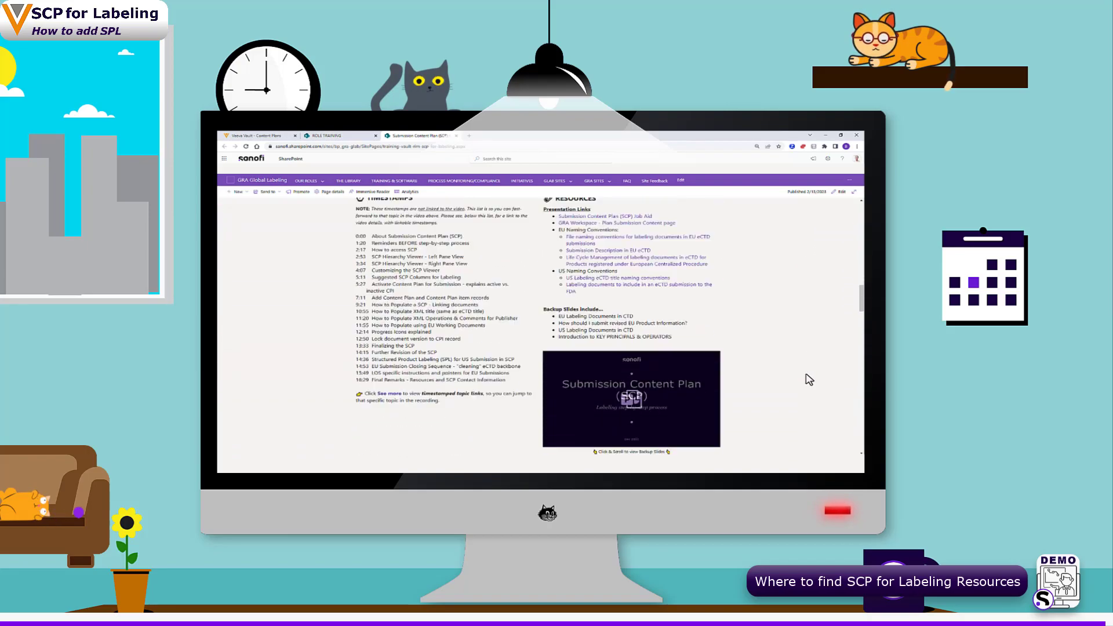
pyautogui.scroll(-15, 810, 379)
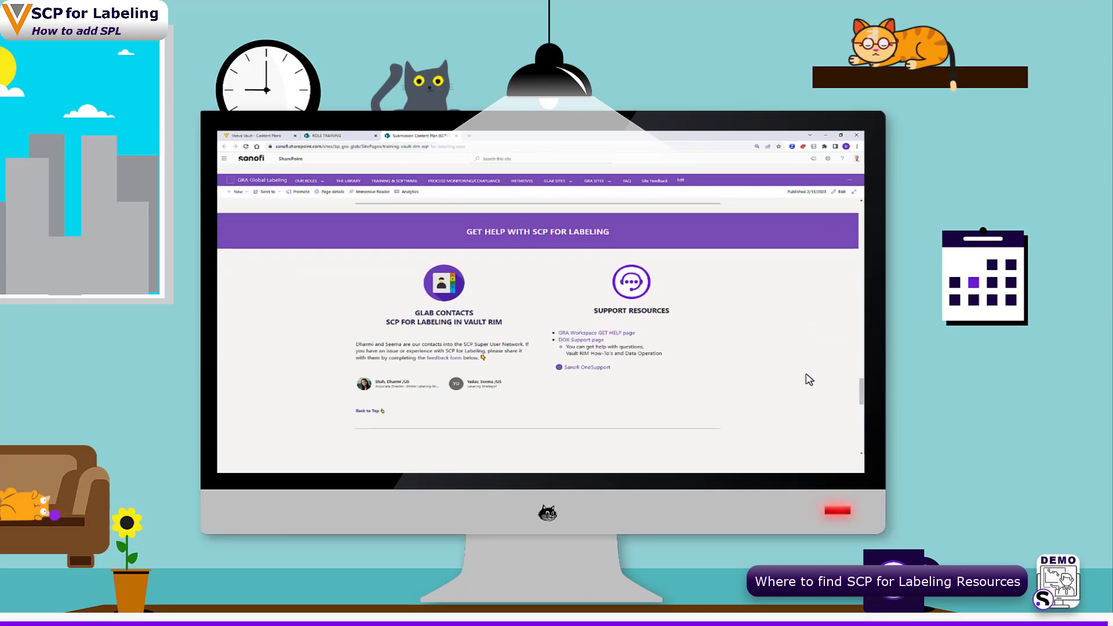